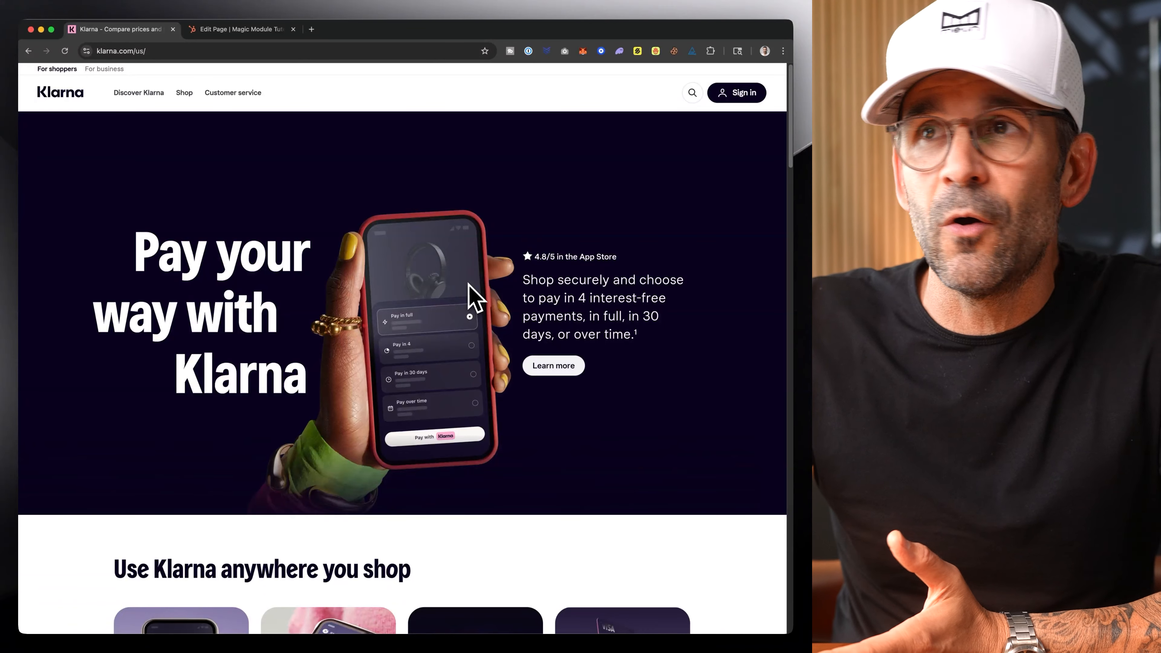
Step: Switch to the HubSpot page editor and open the hero section's Magic Module for editing
click(240, 29)
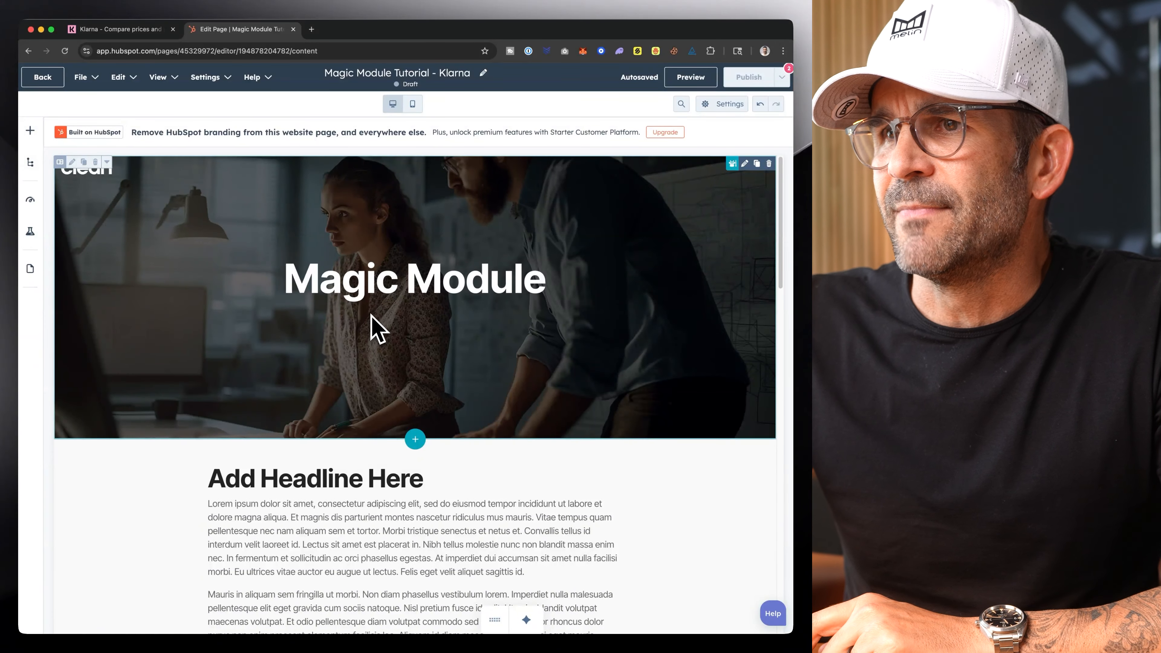
scroll(461, 334, down, 4)
scroll(461, 334, up, 4)
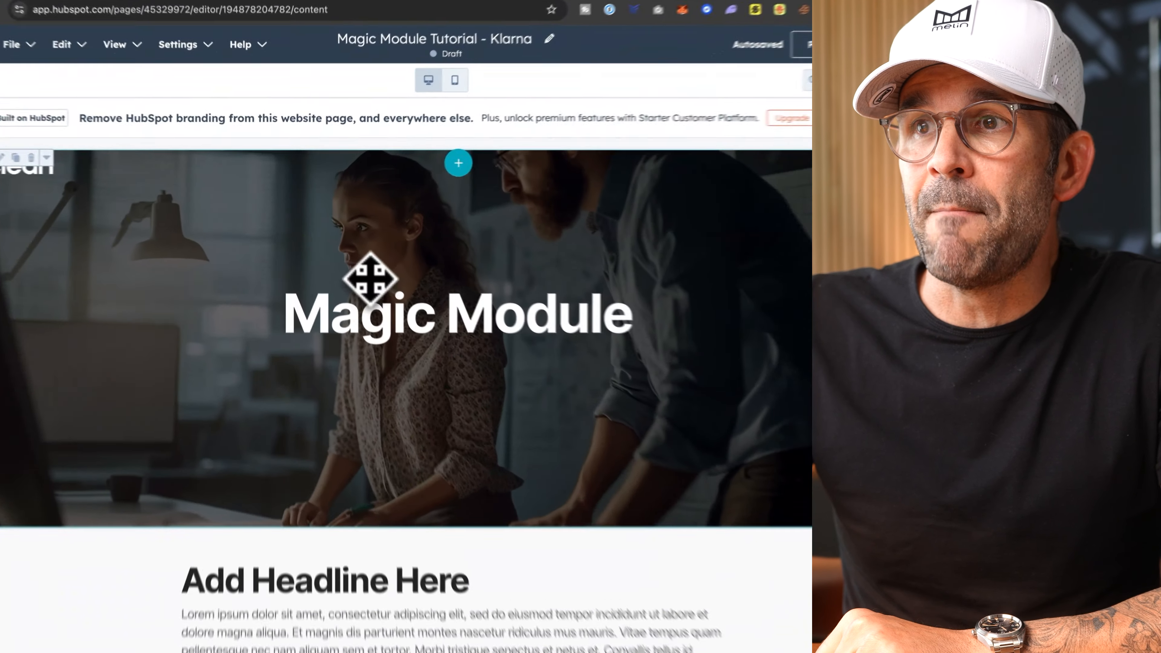
click(349, 253)
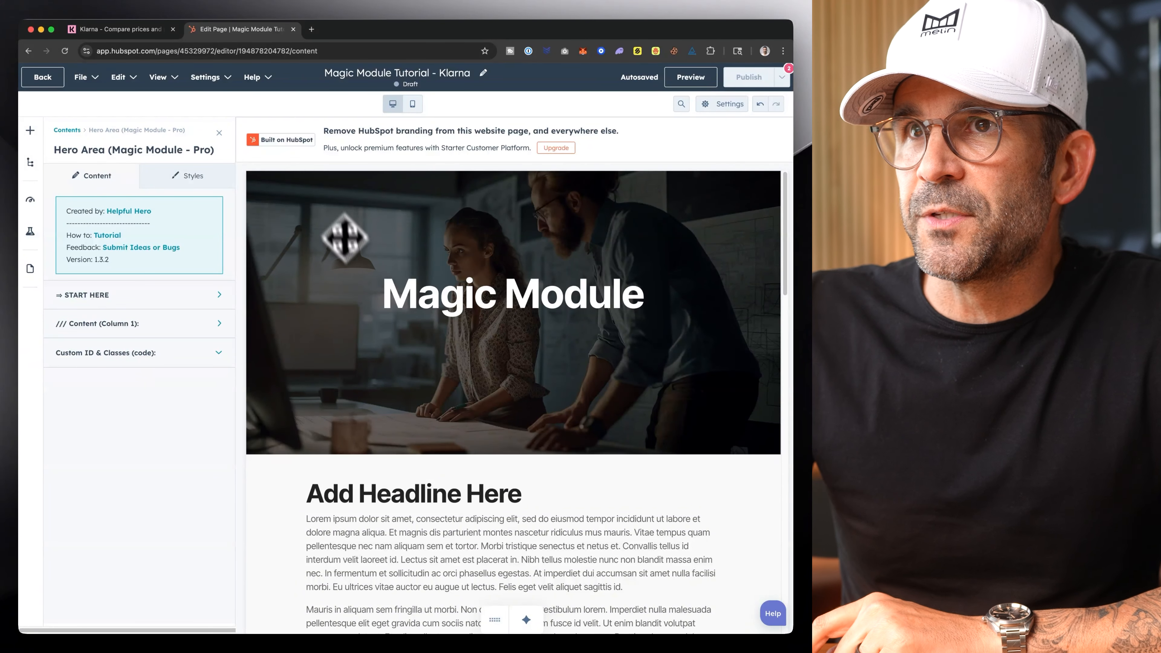
Step: After checking the Klarna page, set the hero section's background type to Color with solid black 000000
click(146, 30)
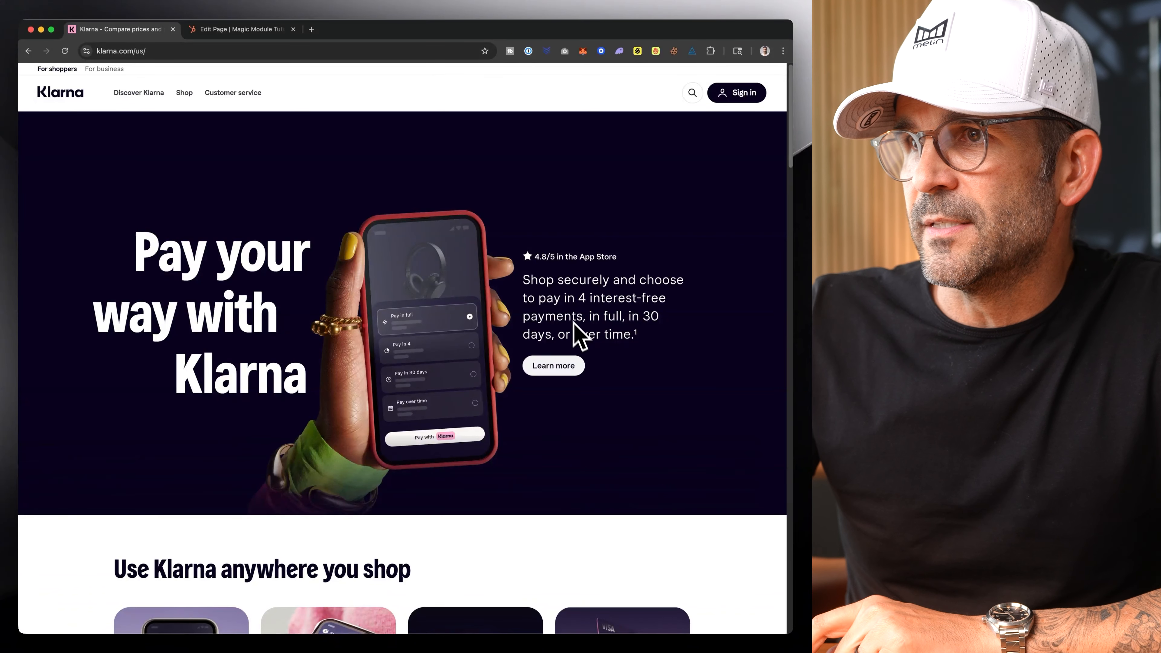
click(237, 31)
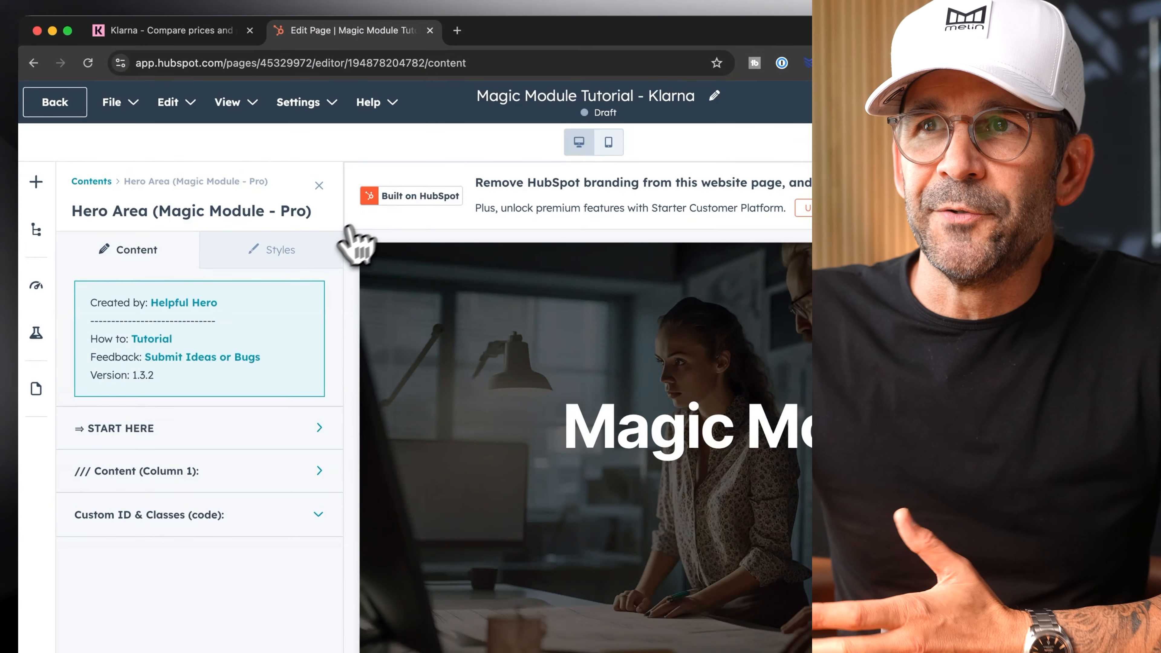
click(293, 249)
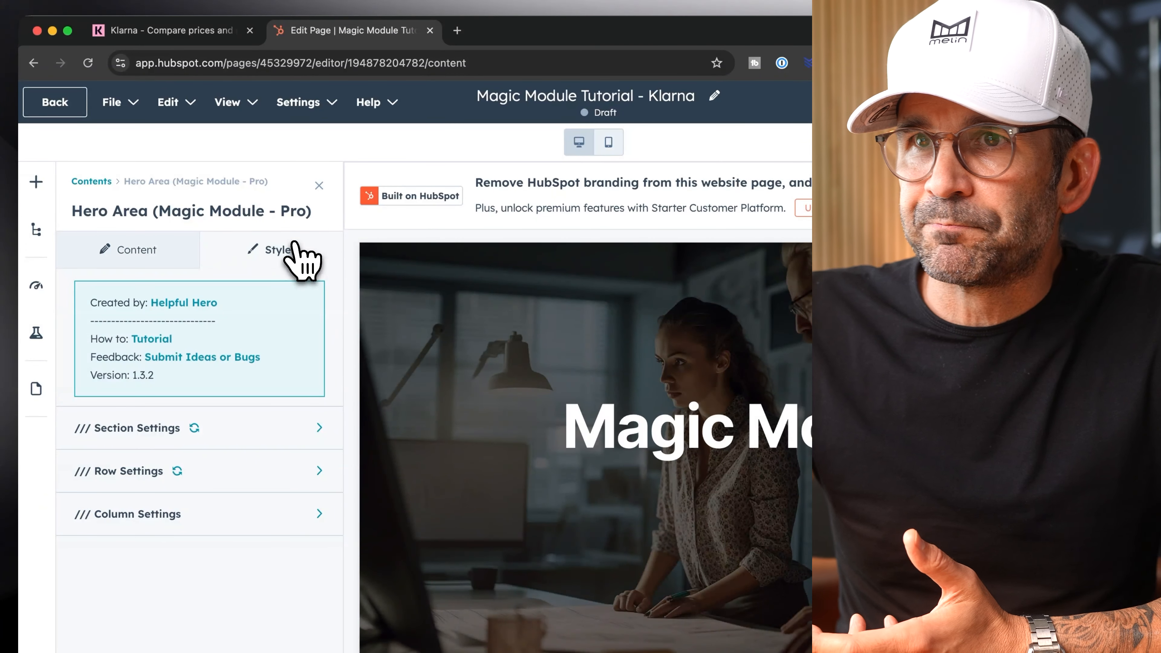
click(306, 430)
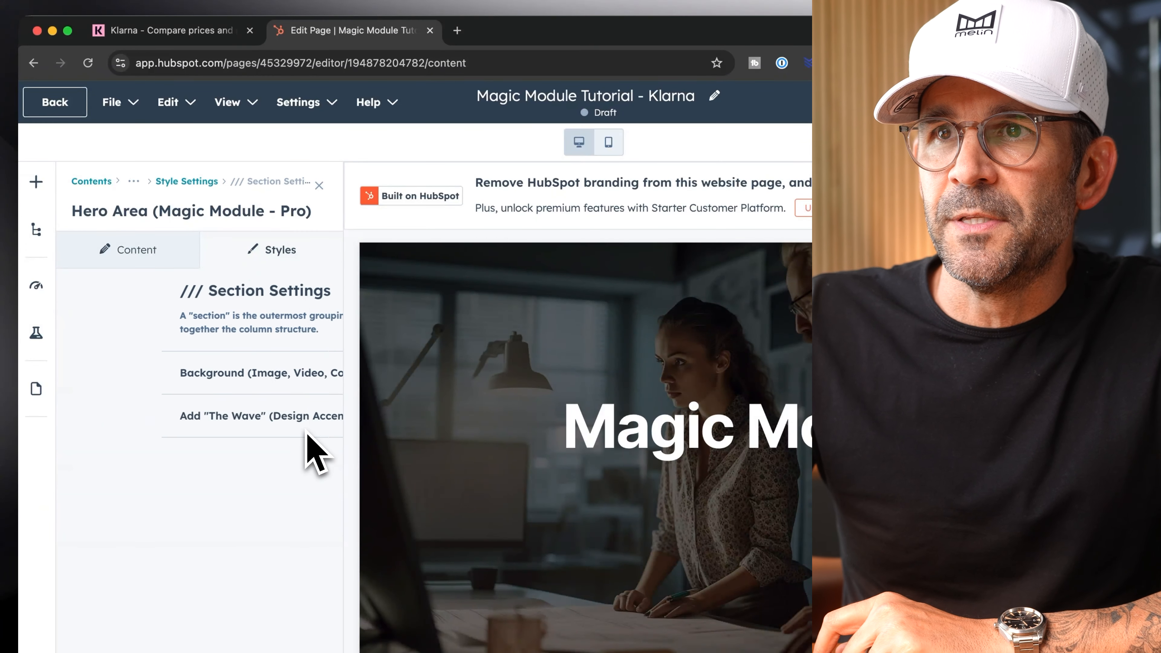
click(322, 373)
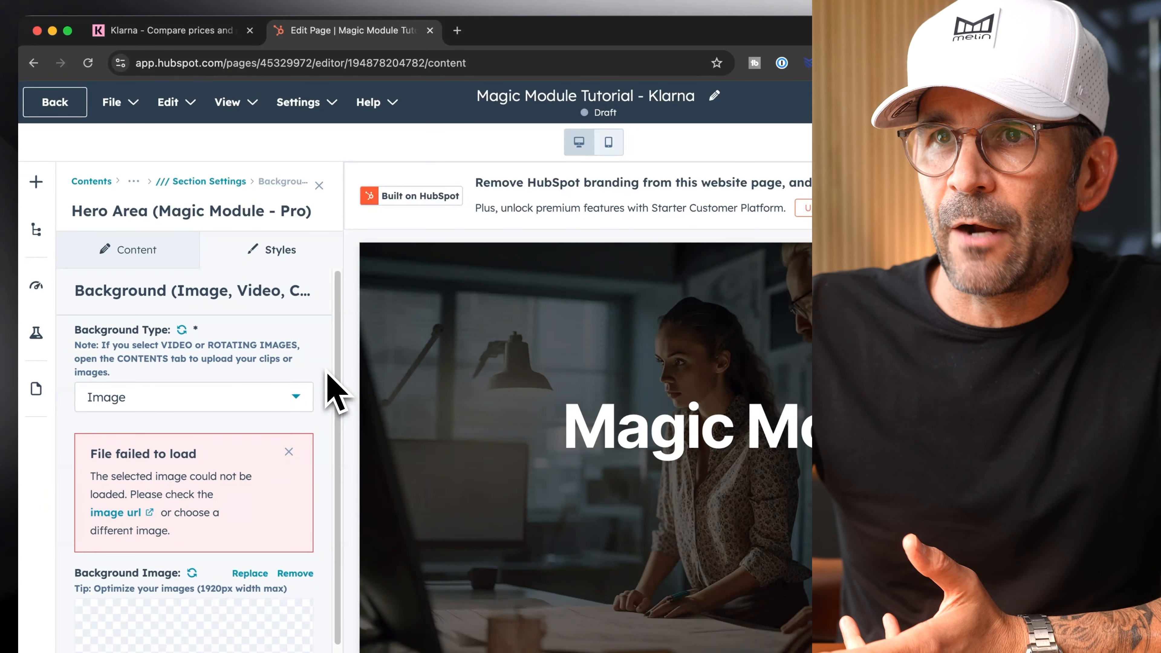
click(239, 401)
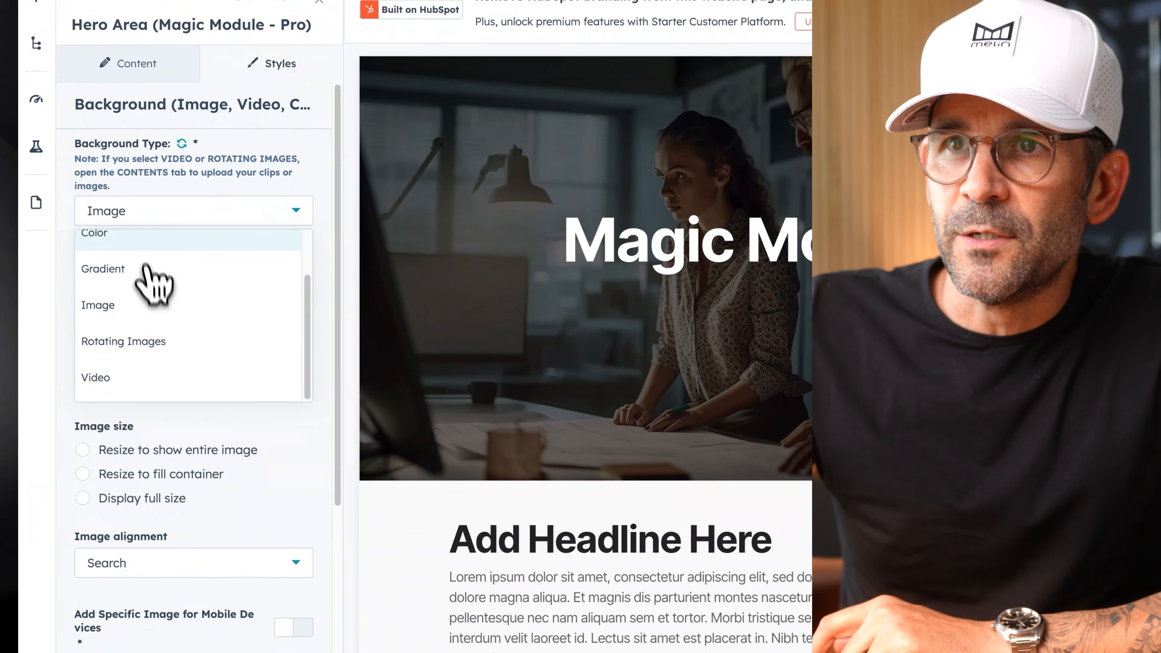
click(142, 235)
click(274, 273)
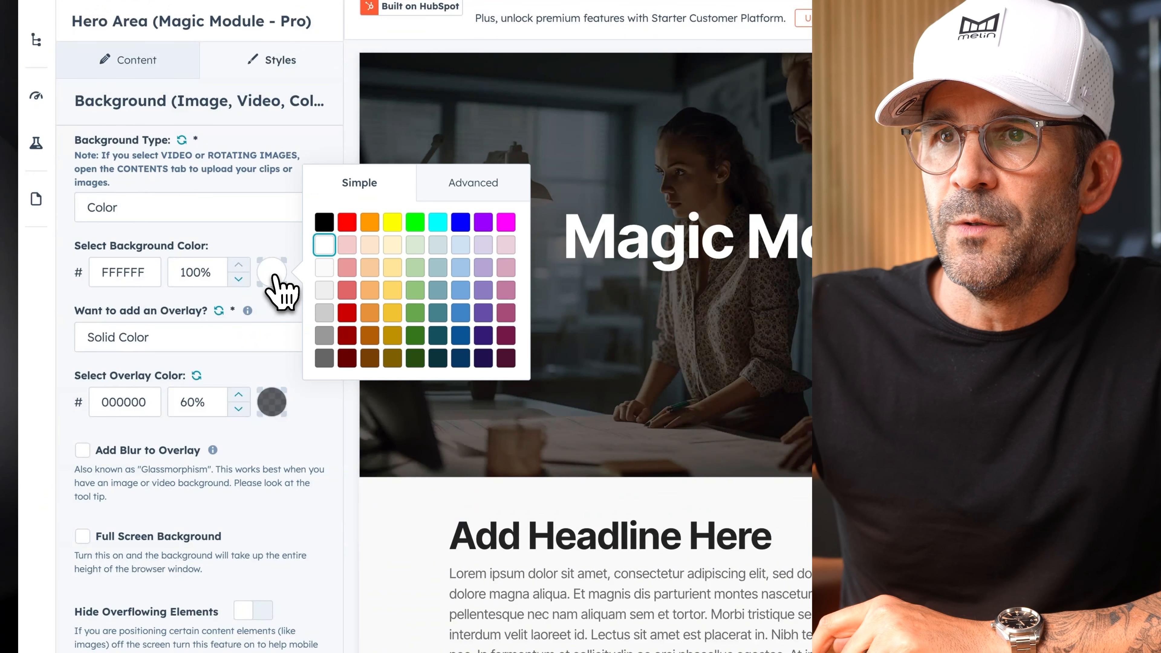
click(324, 201)
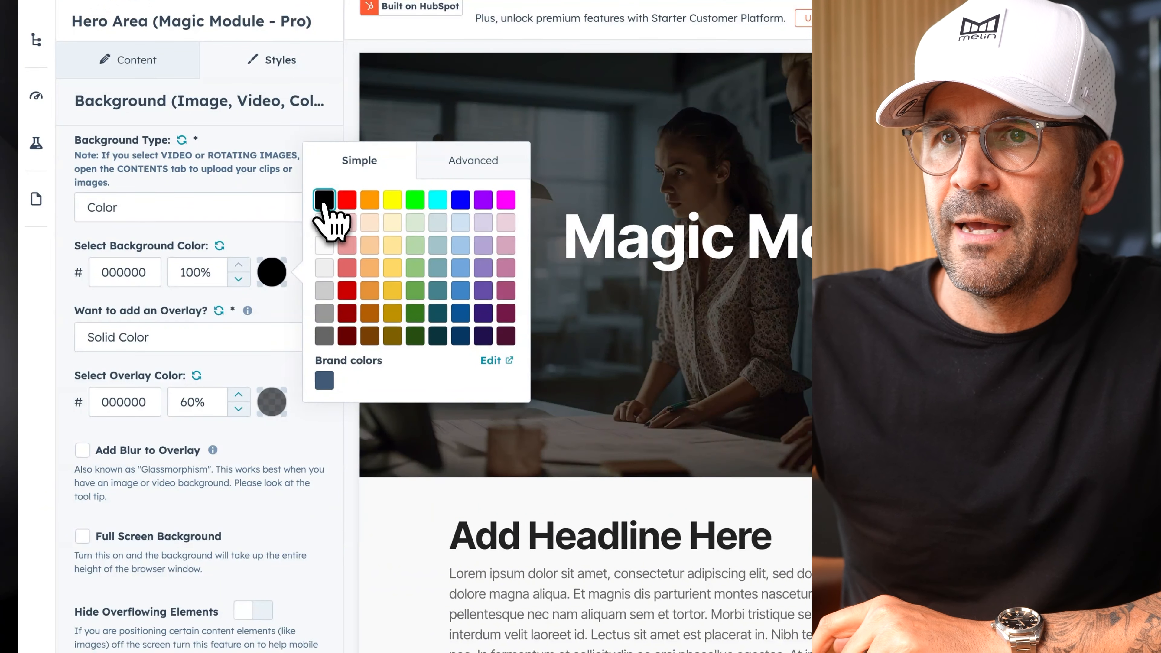
Step: Set the hero background's overlay to Nope and apply the changes
click(184, 338)
click(148, 382)
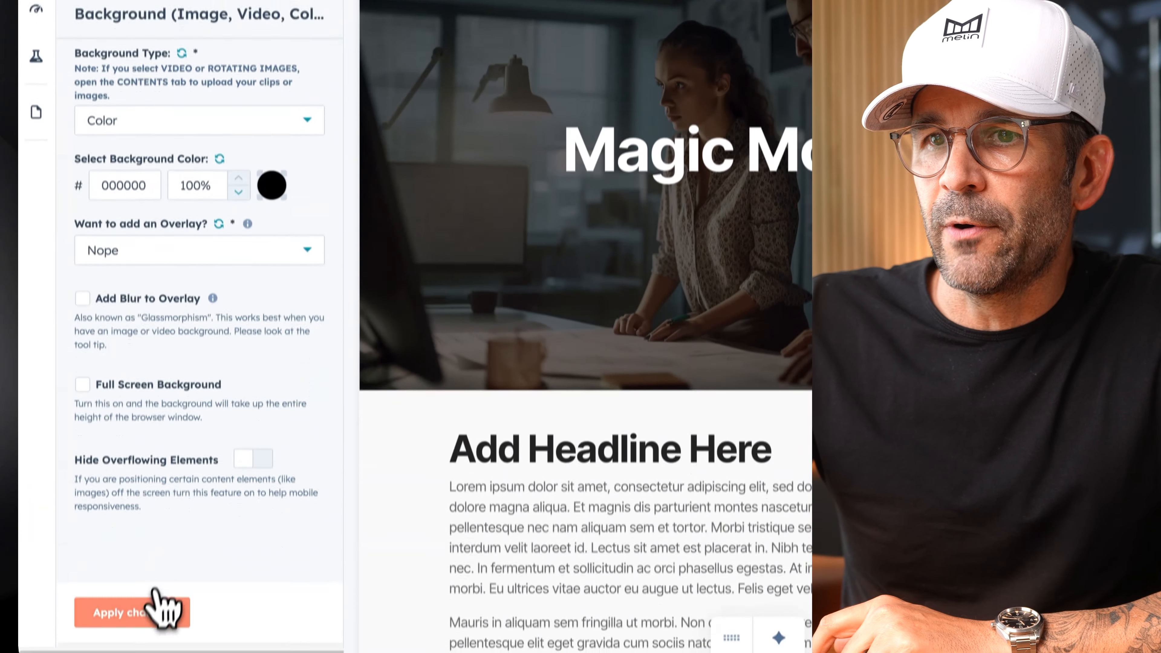
click(157, 604)
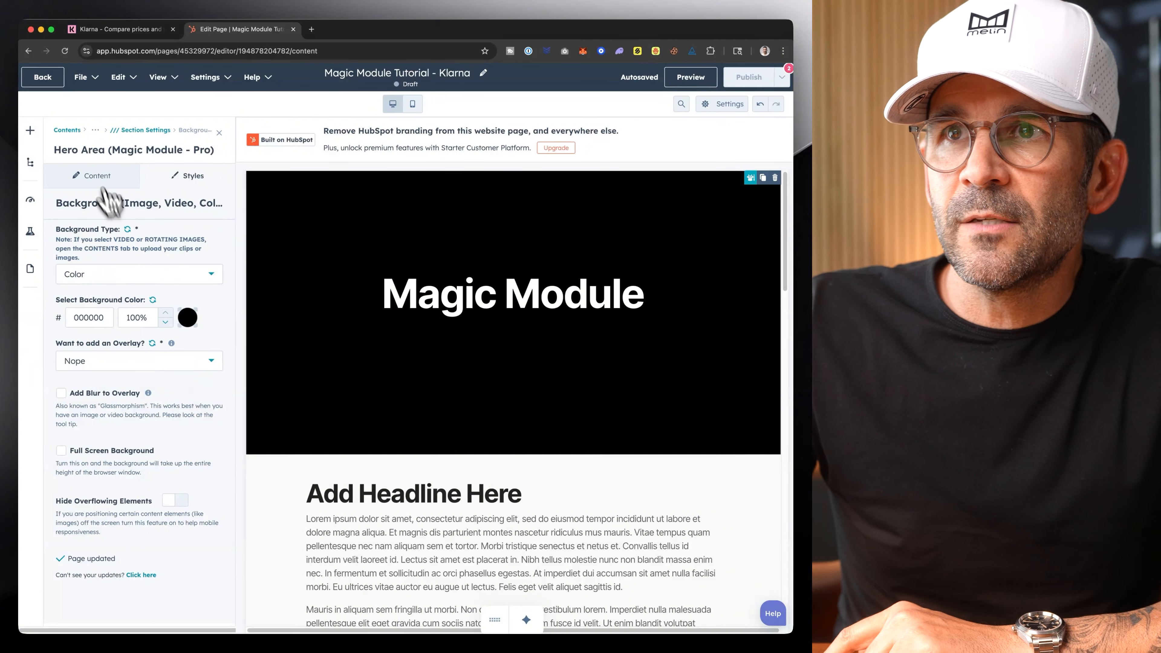
Step: Set the hero module's number of columns to 3 and apply the change
click(101, 176)
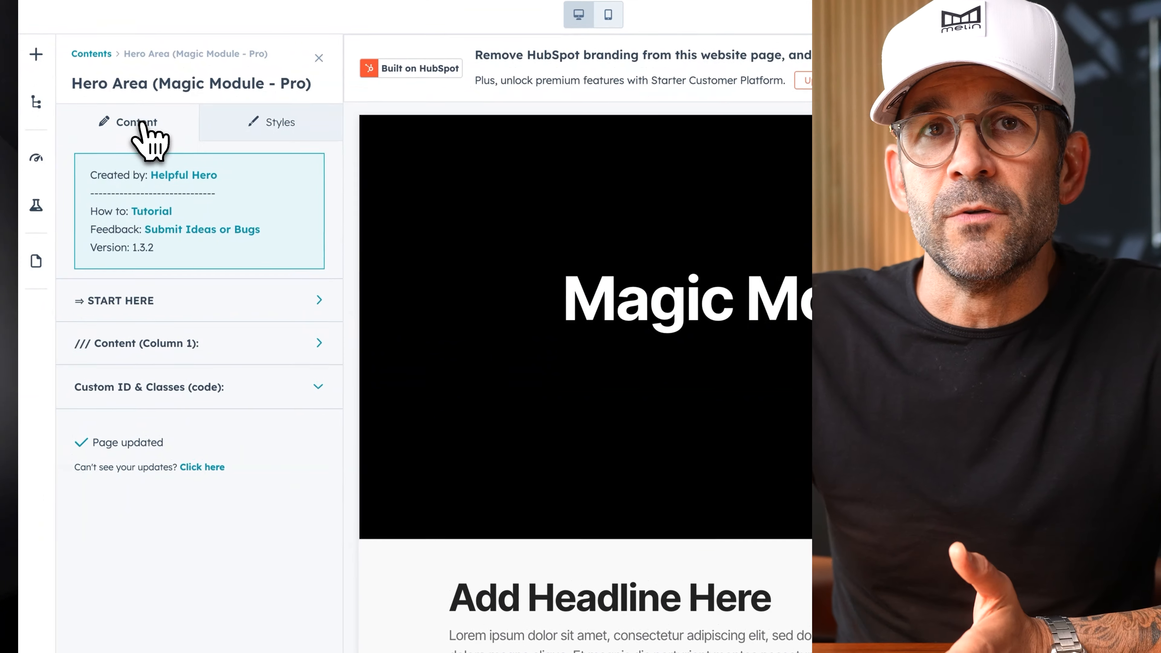
click(211, 308)
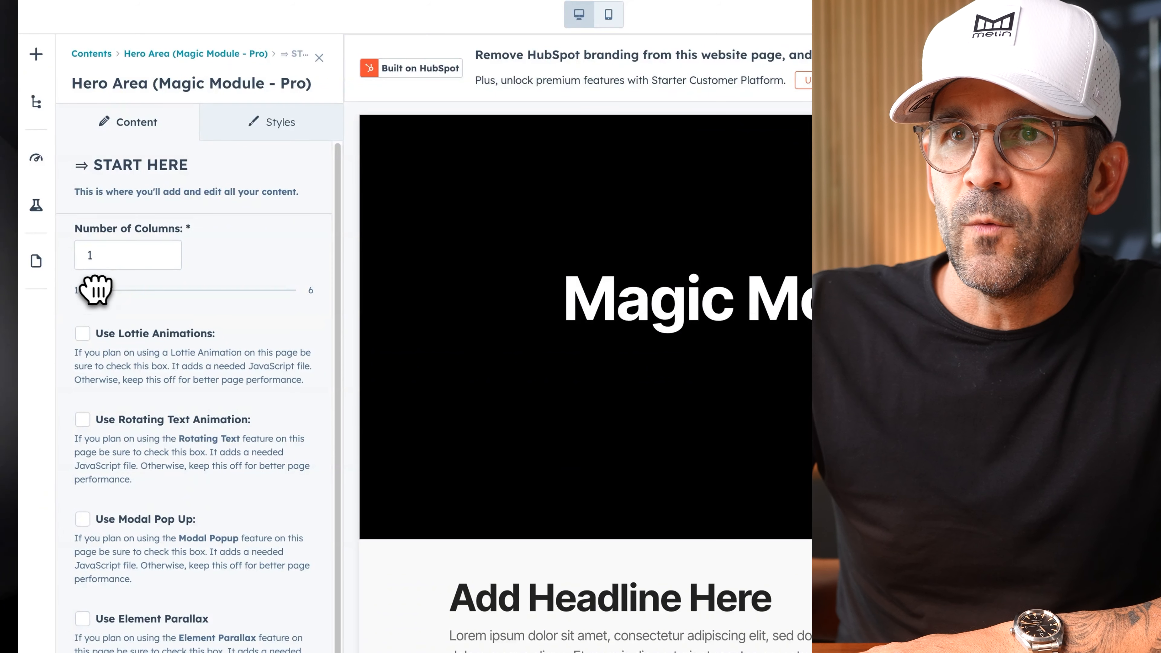
drag(96, 290, 121, 287)
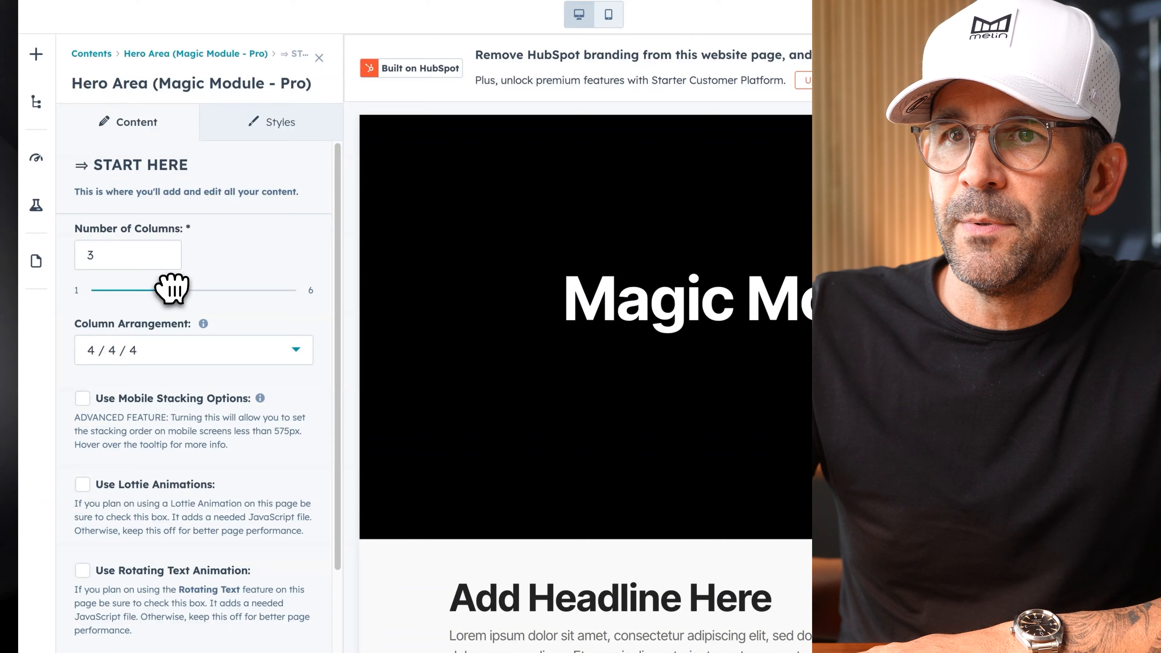
click(167, 631)
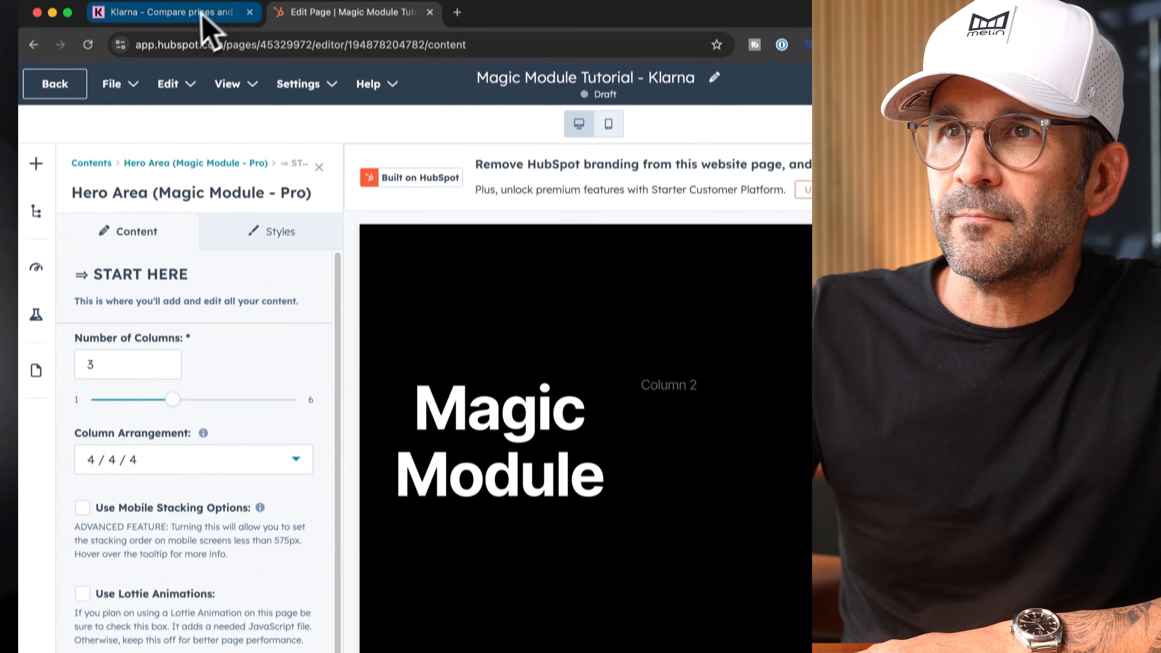
Step: Compare Klarna's hero layout with the column arrangement options available for the three-column hero
click(201, 20)
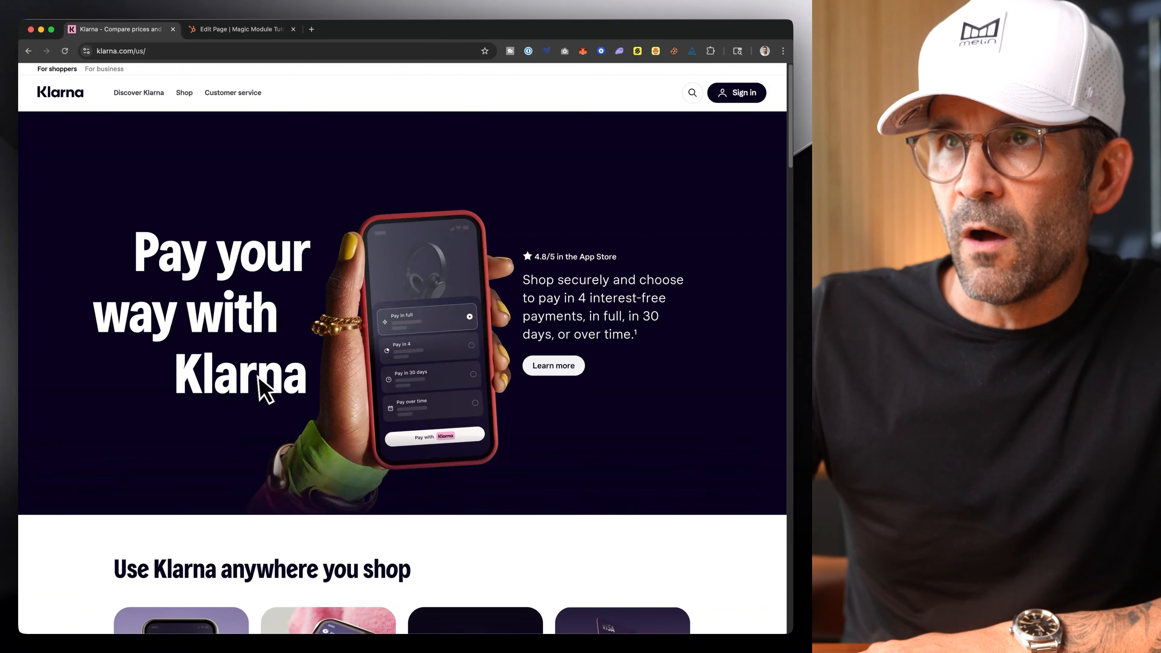
click(263, 30)
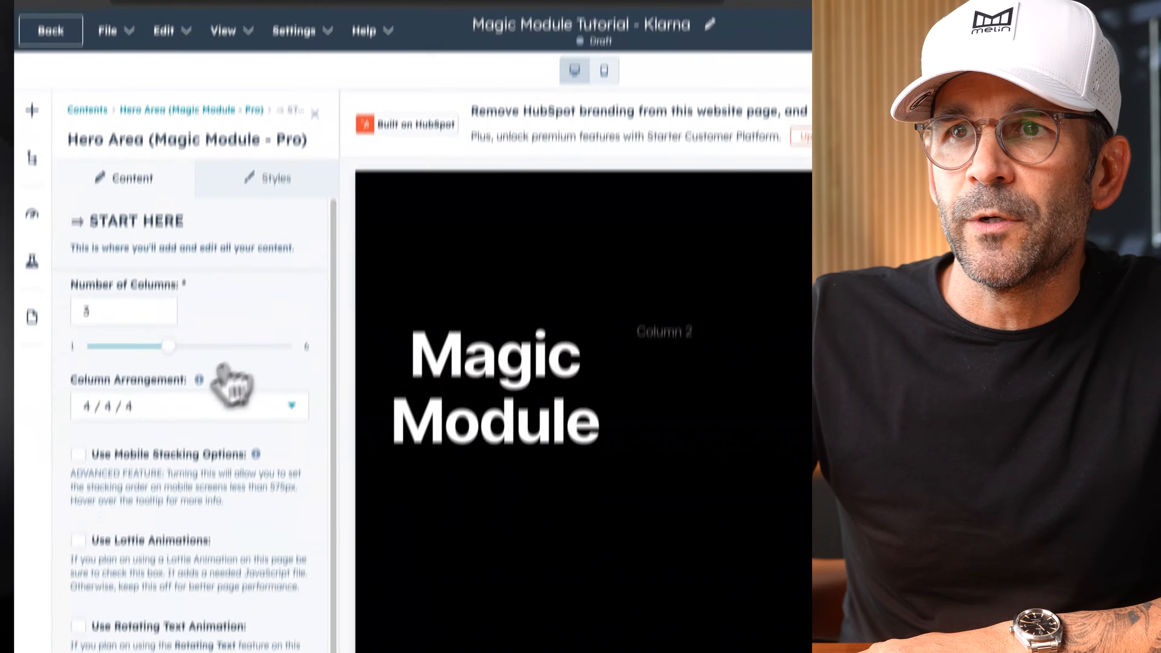
click(104, 321)
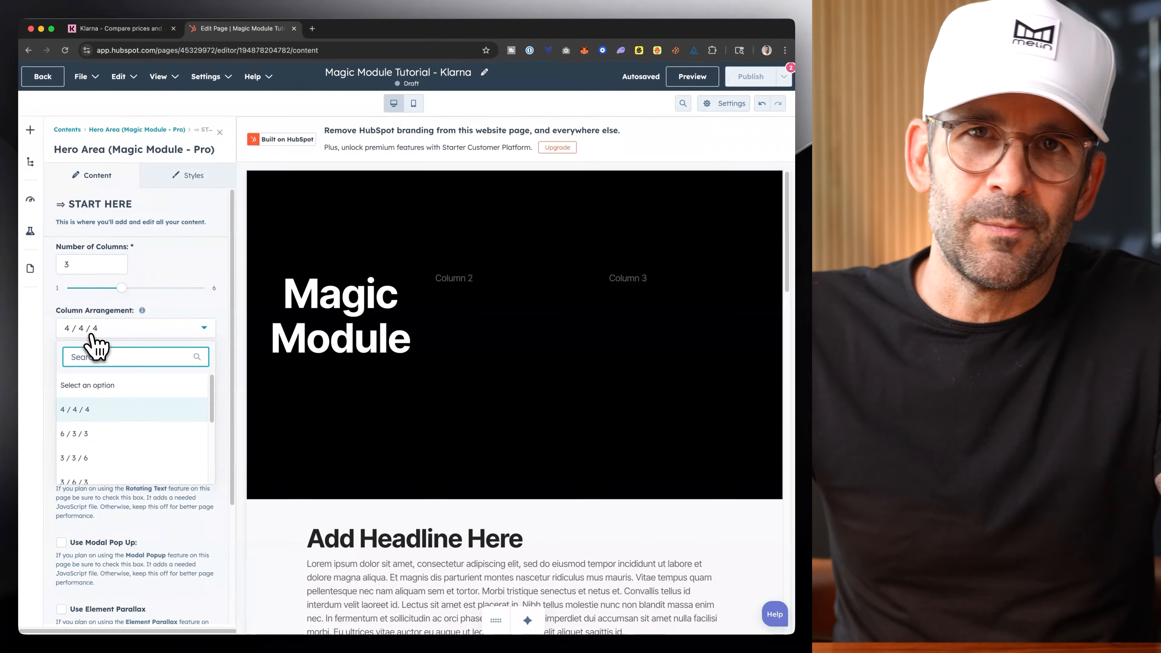
click(101, 331)
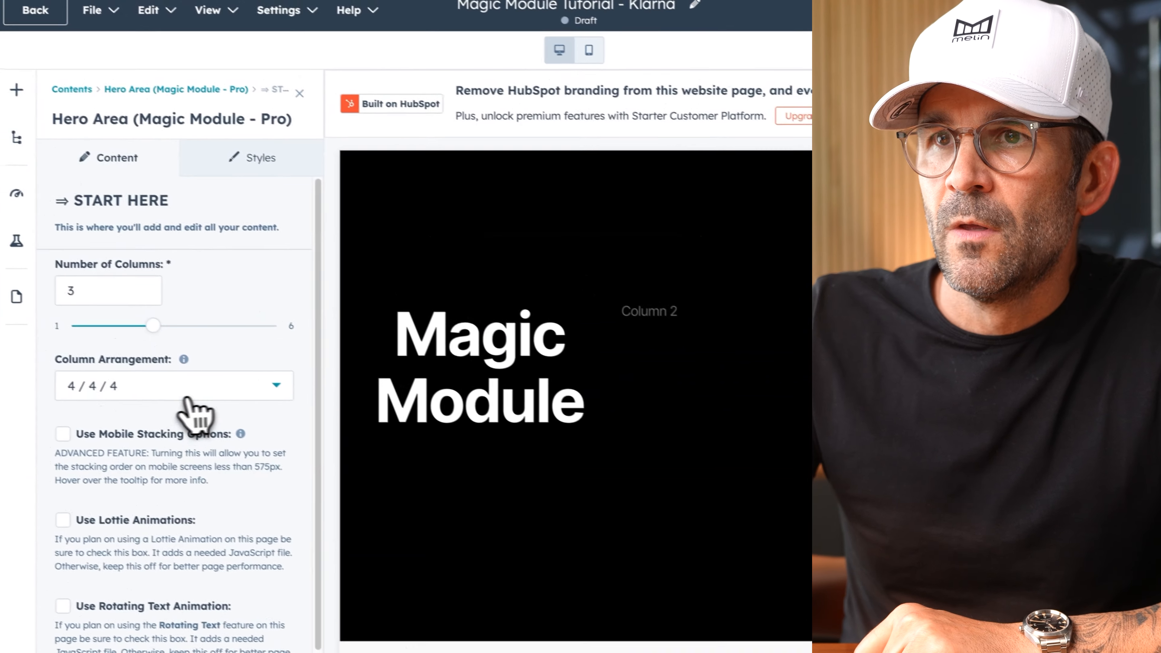
click(187, 395)
click(196, 389)
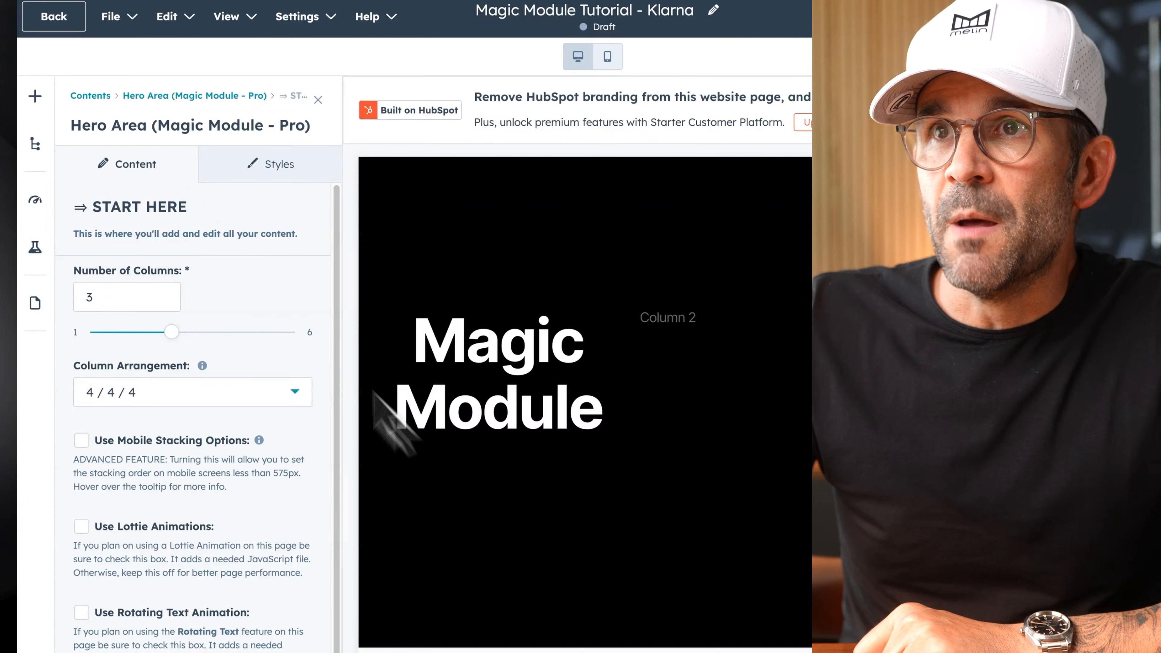
Step: Open the Headline and Text element of column 1 and turn on the dark editor for its rich text
click(165, 96)
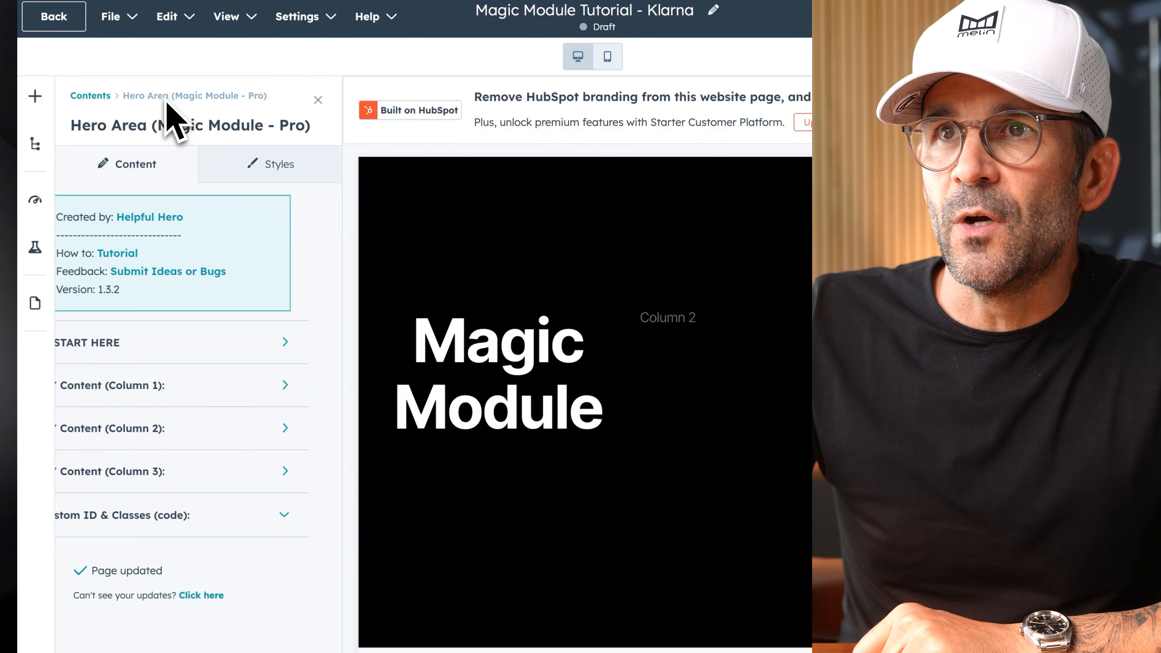
click(240, 394)
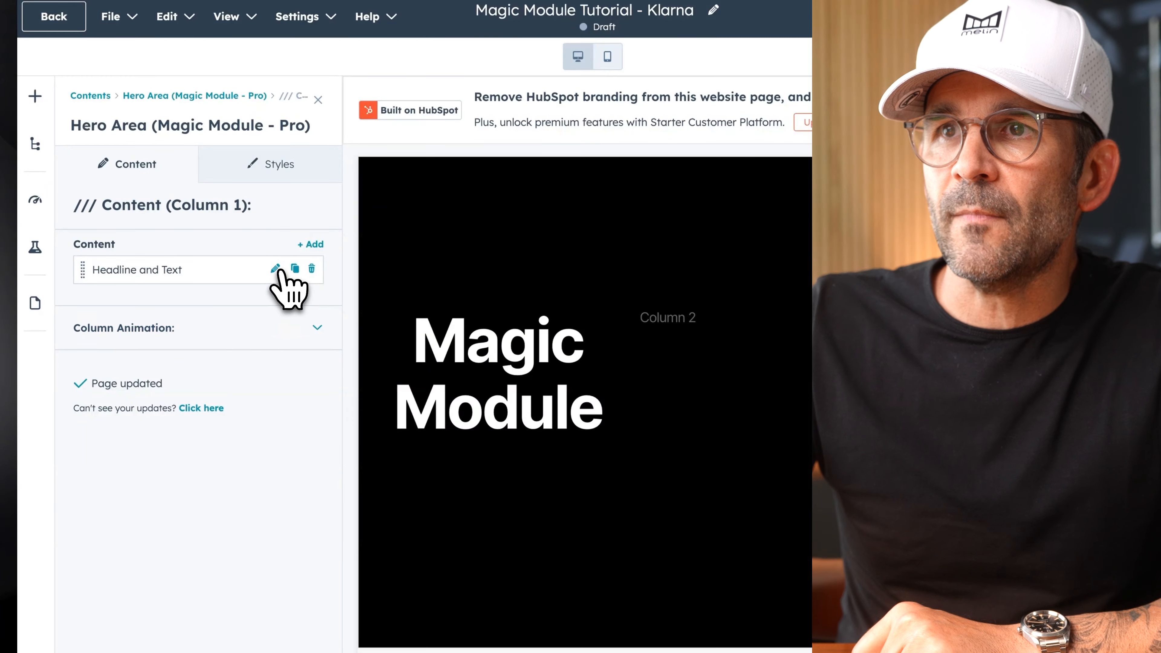
click(276, 269)
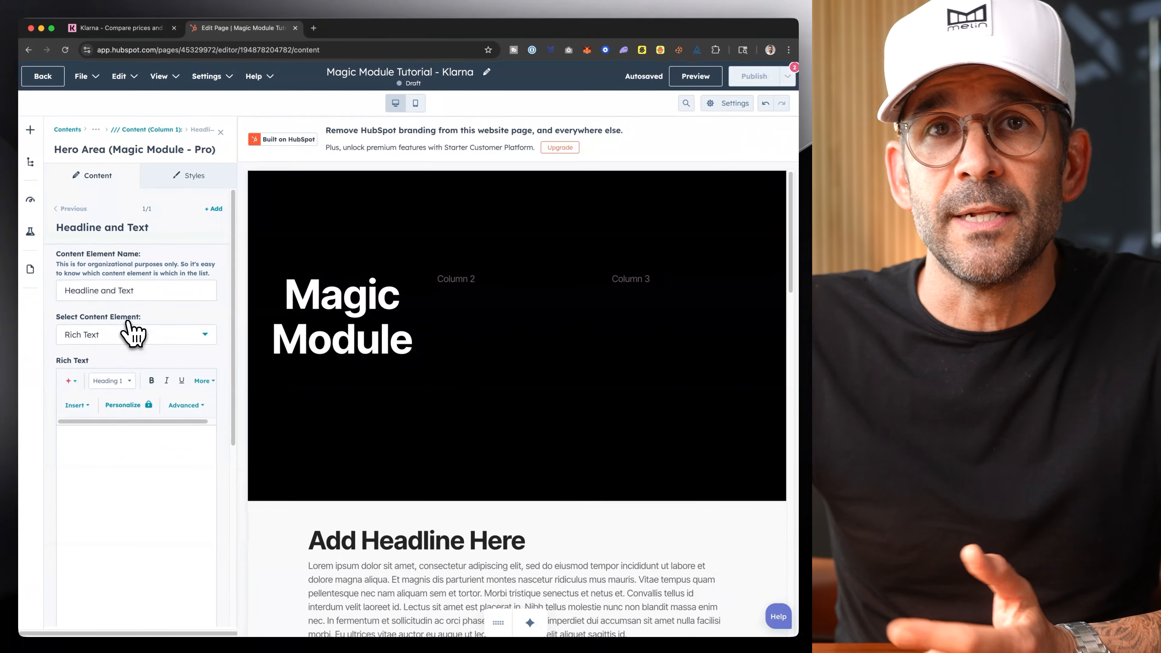
scroll(128, 338, down, 3)
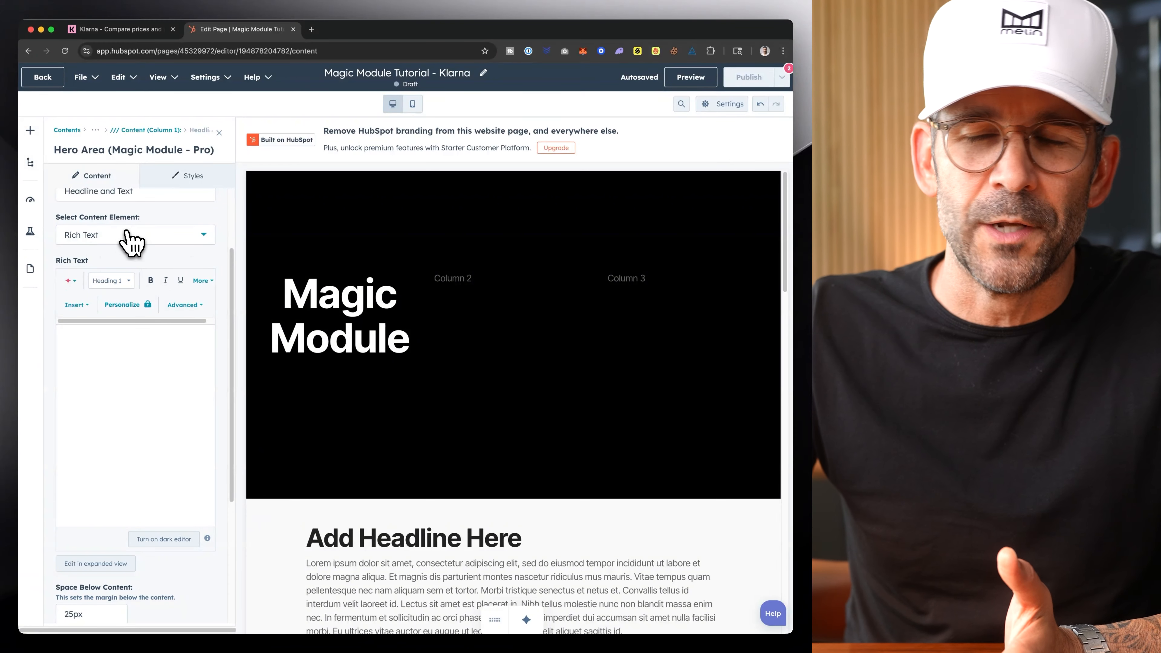
click(164, 540)
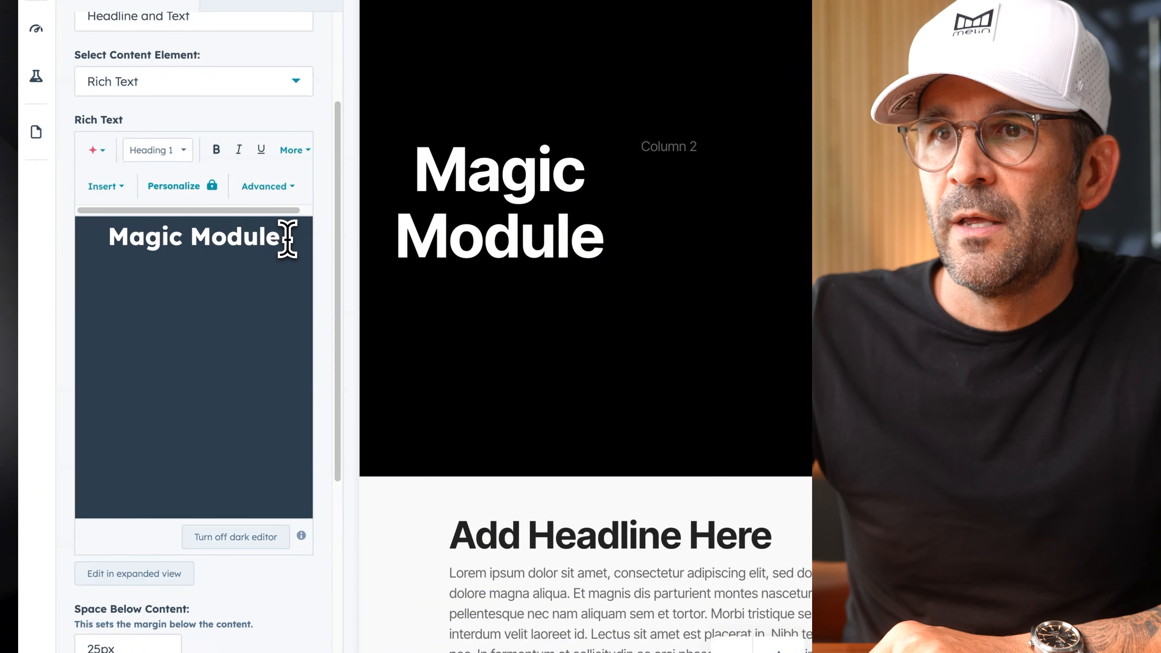
Step: Replace the column 1 headline with "Clean Pro", "Can Do" and "it All" on three separate lines
drag(274, 241, 124, 242)
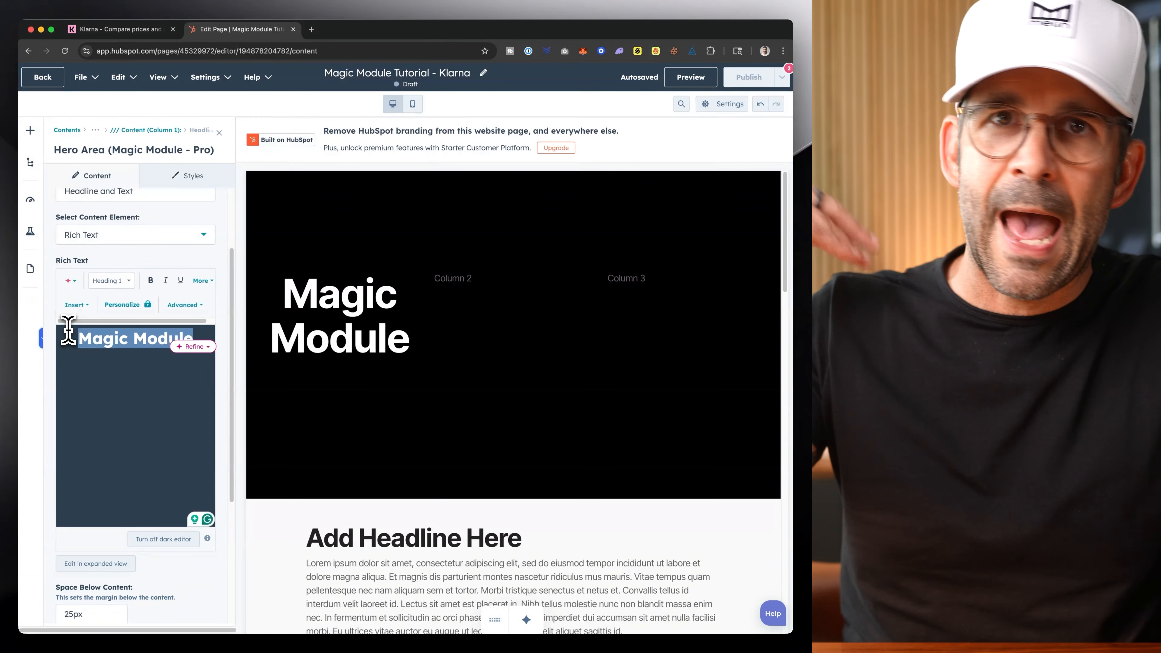
text(Clea)
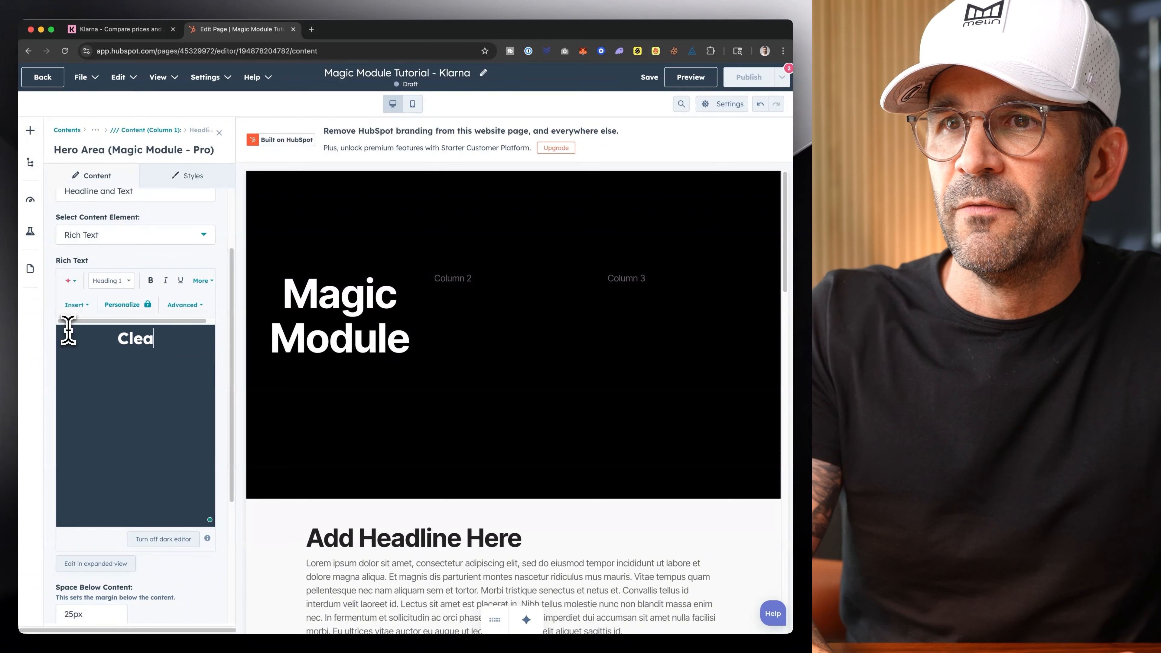
text(n Pro)
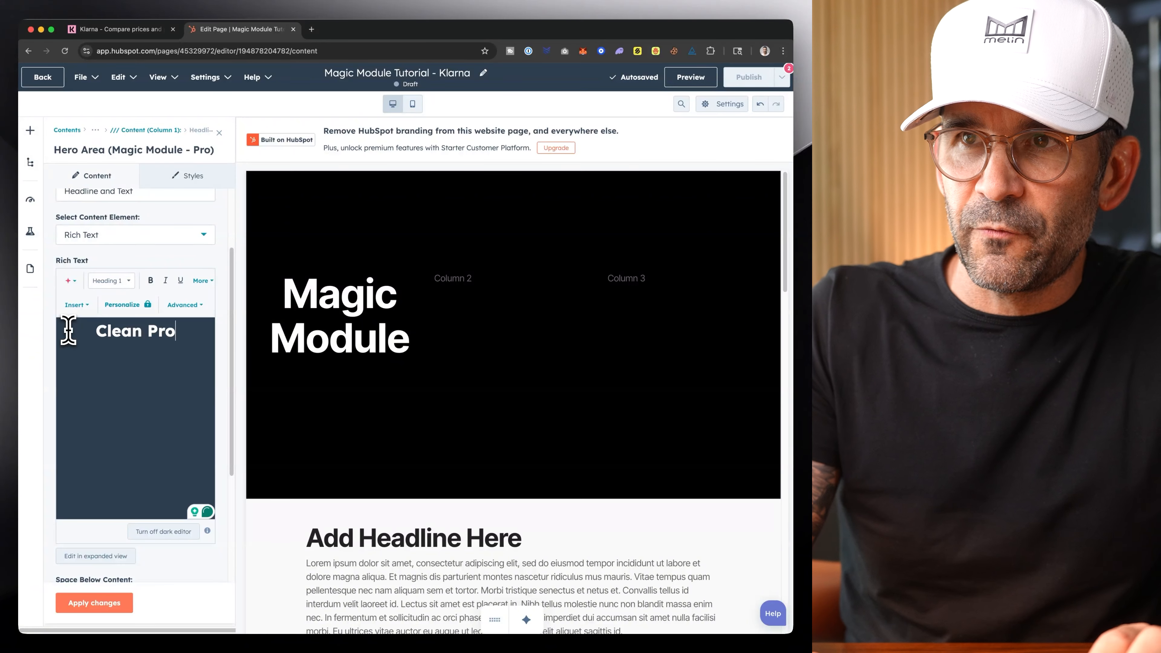
key(Return)
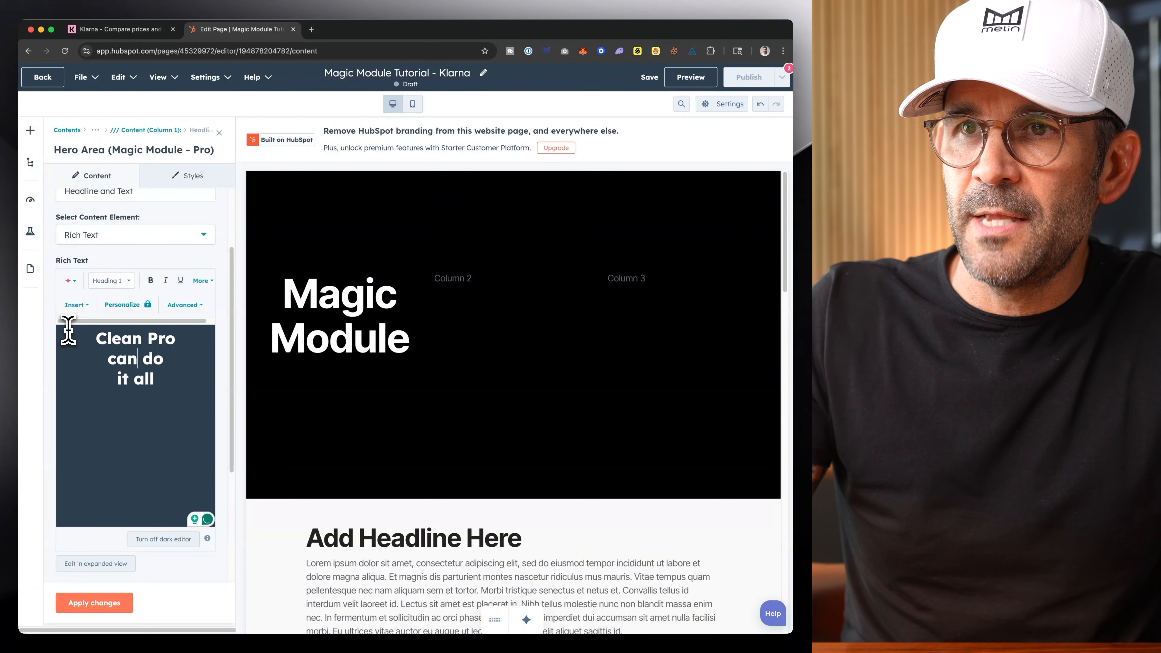
text(C)
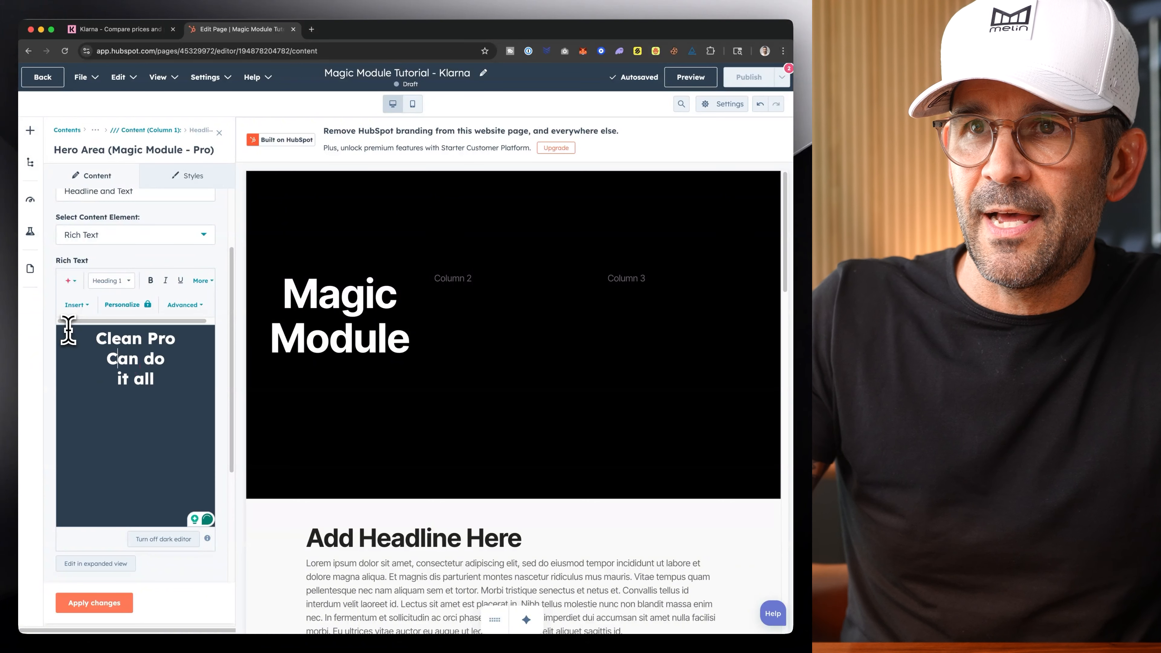
key(Down)
text(A)
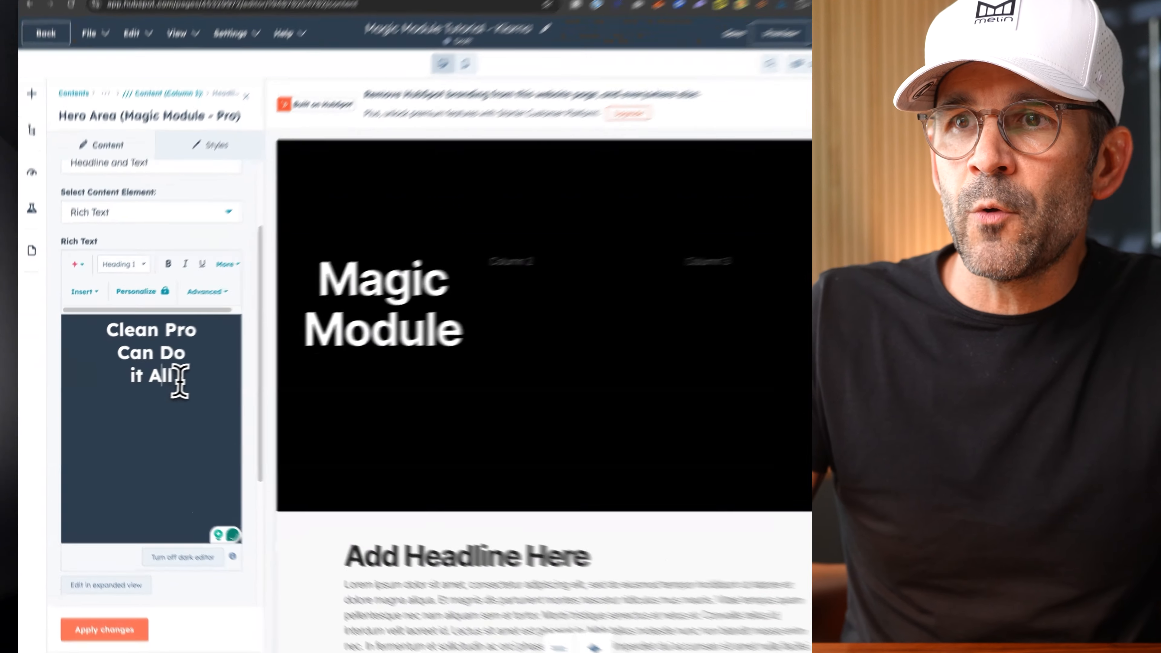
Step: Right-align all three lines of the column 1 headline
drag(155, 380, 81, 339)
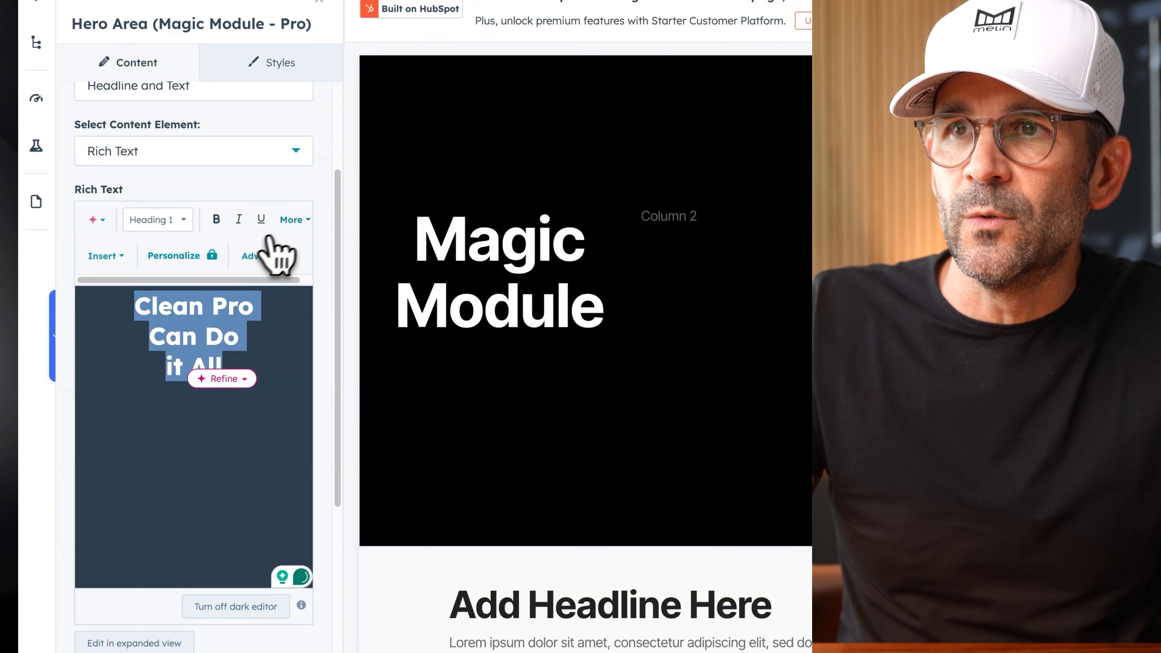
click(293, 221)
click(148, 265)
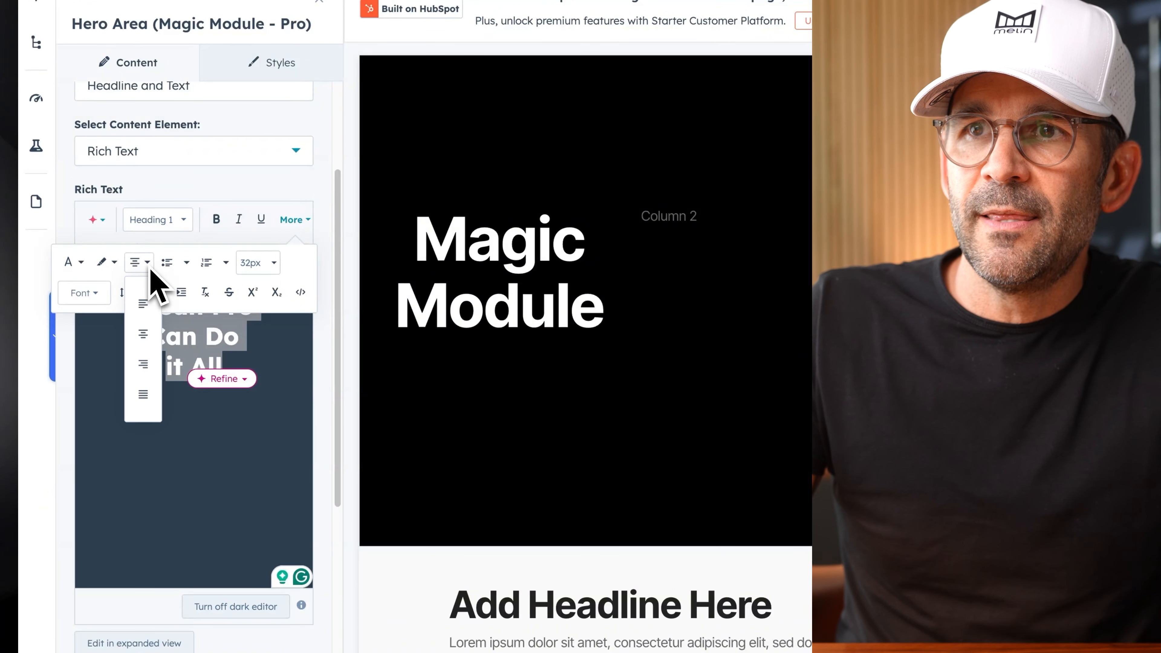
click(149, 362)
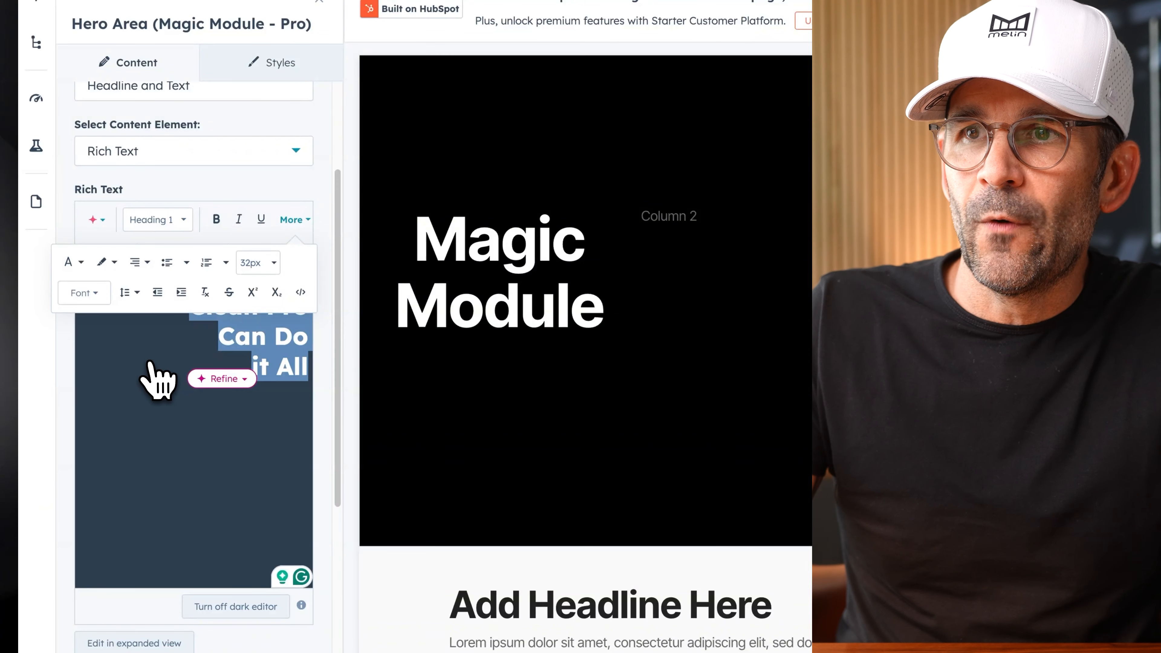
scroll(187, 425, up, 2)
Step: Offset the "Can Do" line inward to match Klarna's staggered headline, apply the change and close the module settings
click(187, 525)
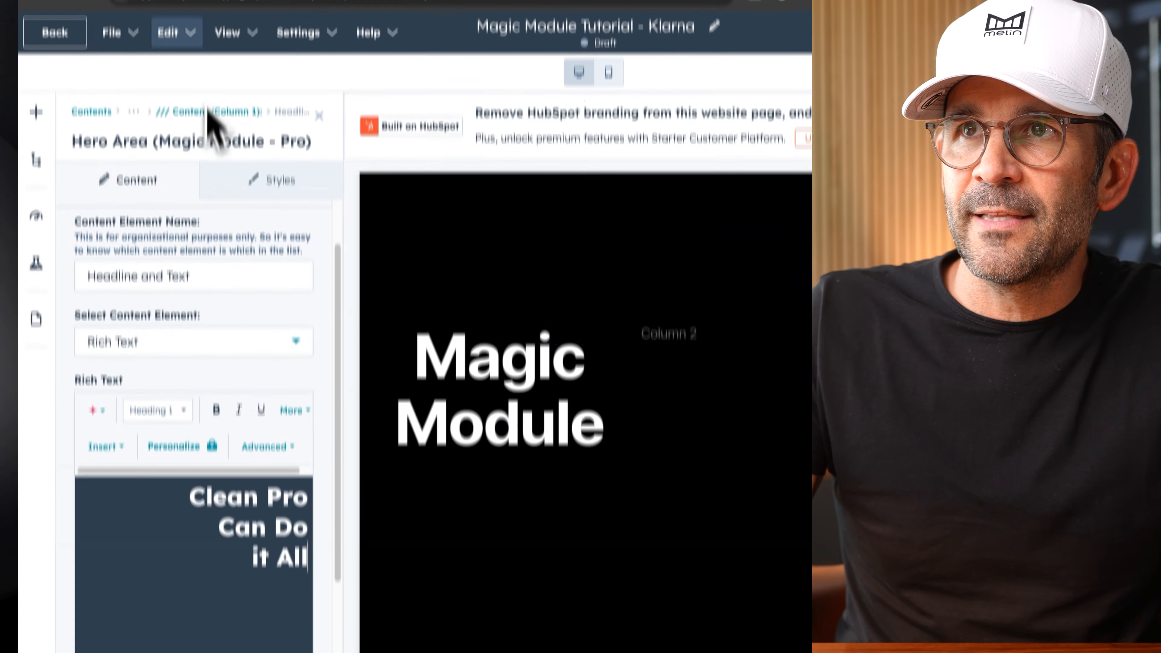
click(202, 32)
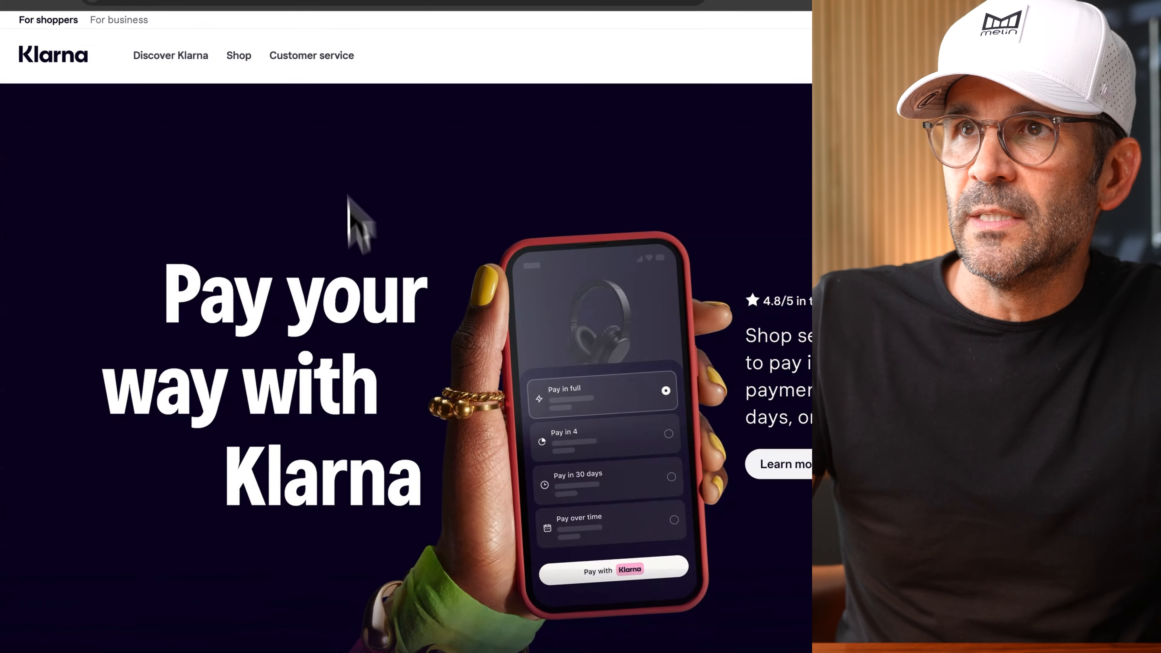
click(359, 30)
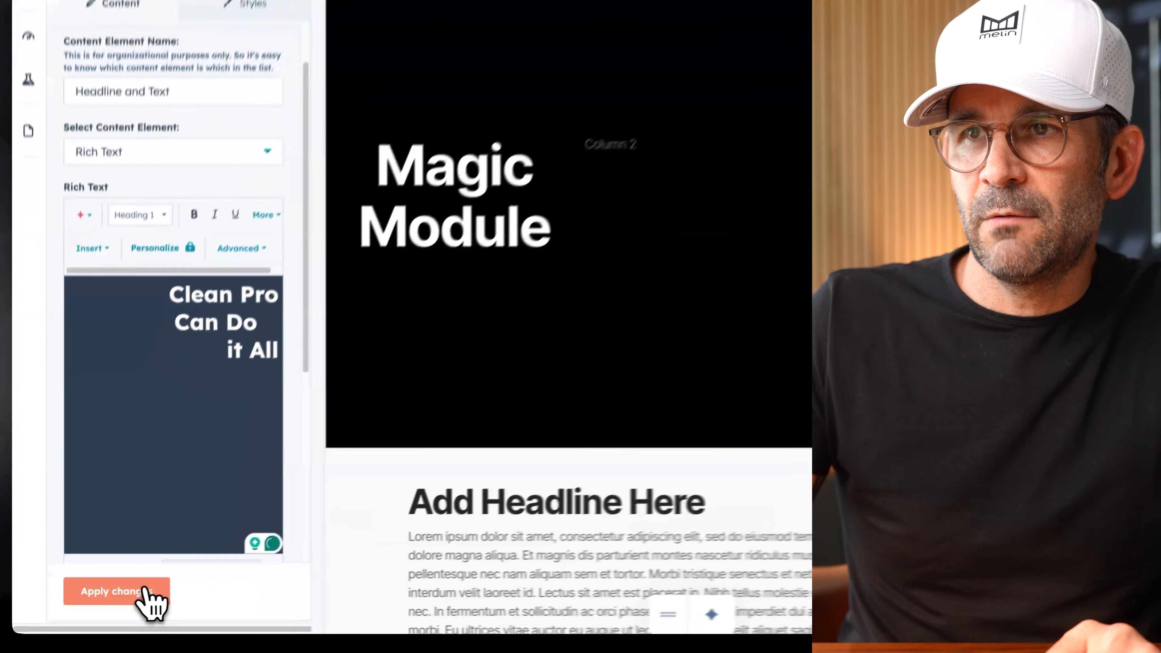
click(94, 603)
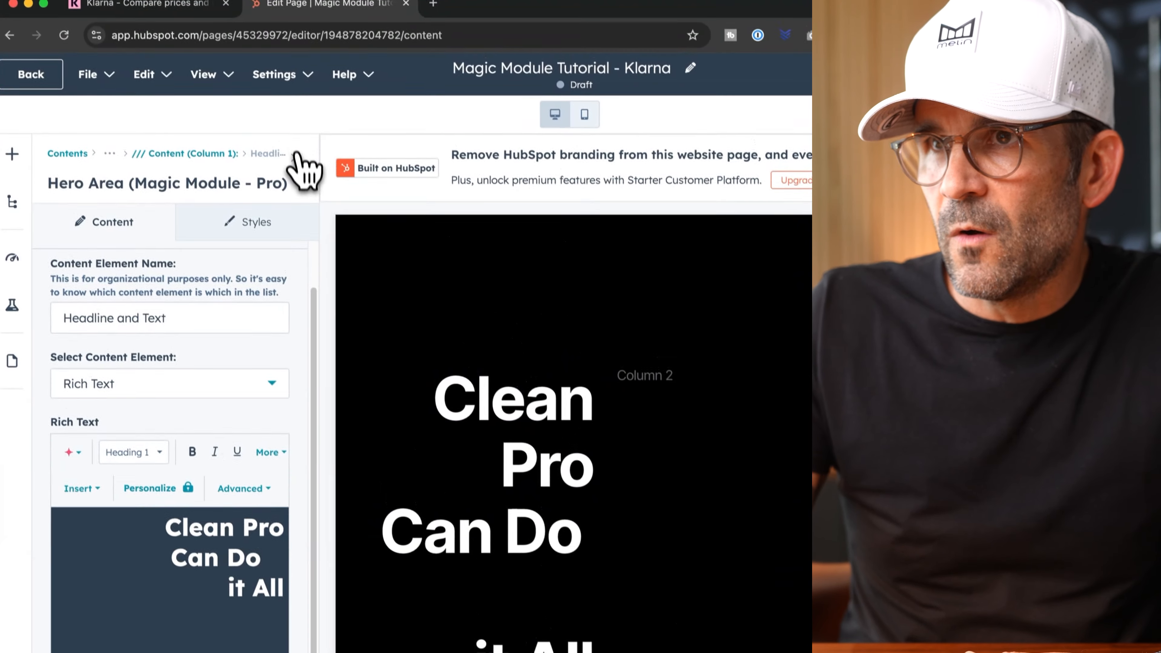
click(301, 169)
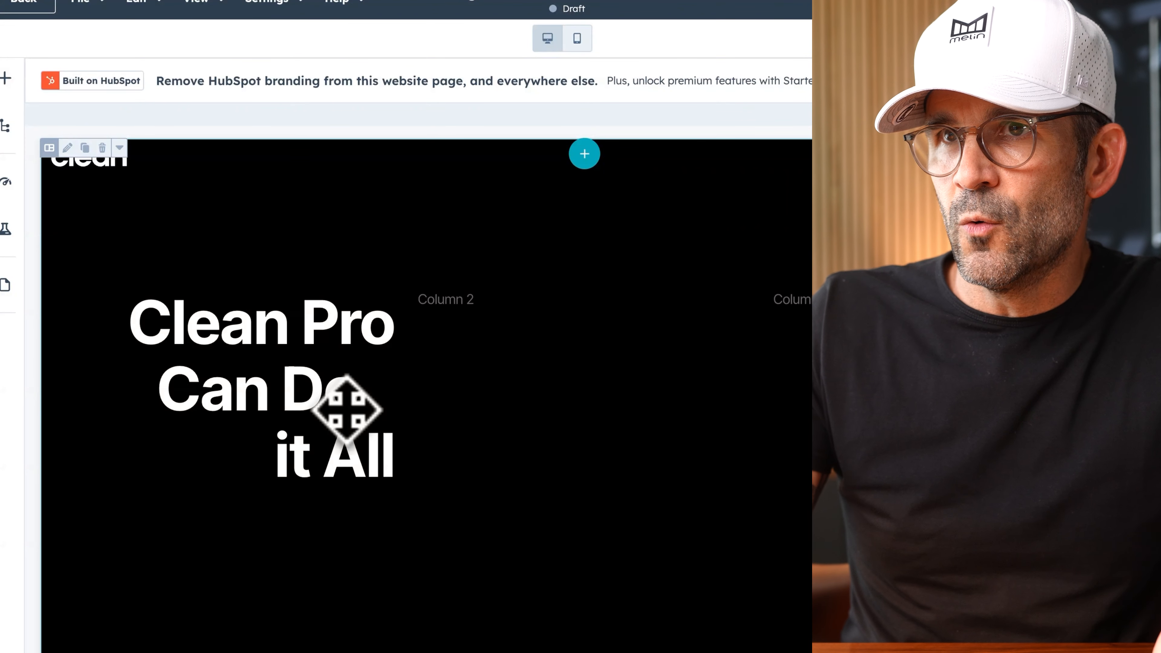
Step: Reopen column 1's Headline and Text element, check Klarna's headline for reference and turn on the dark editor
click(402, 275)
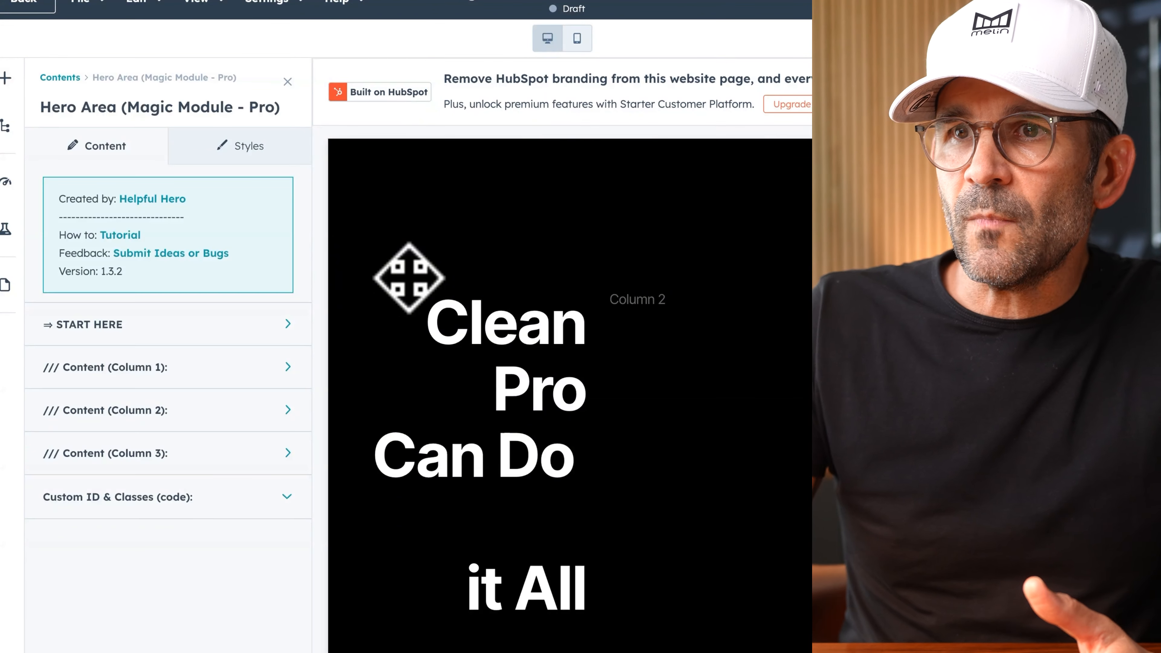
click(263, 375)
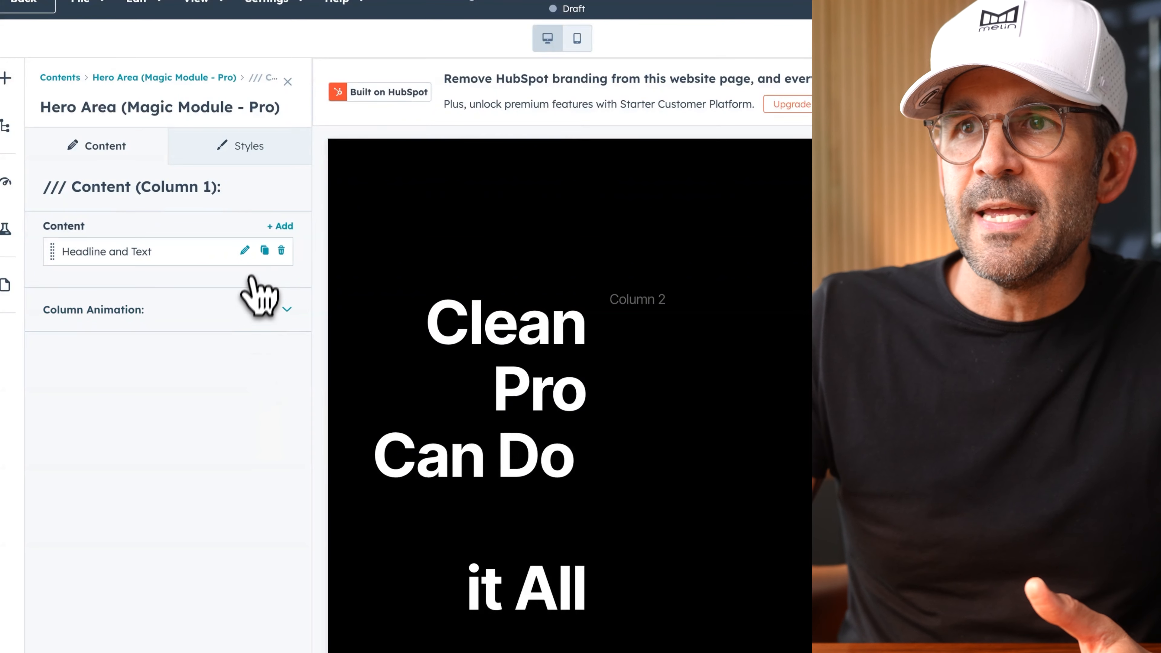
click(245, 251)
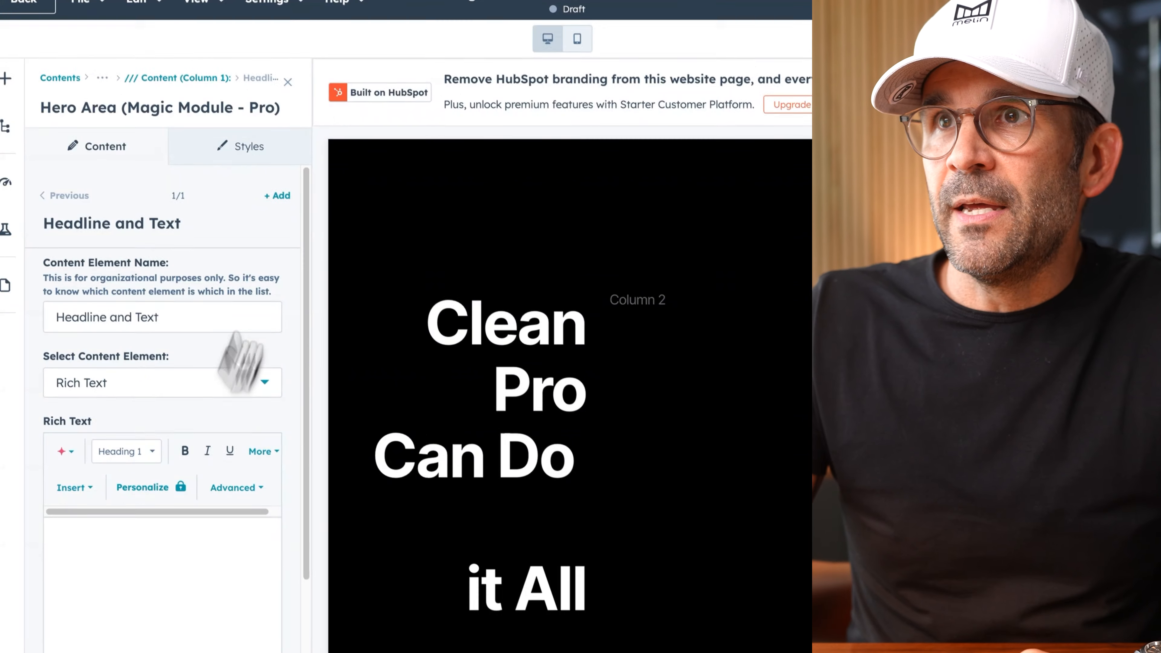
click(201, 16)
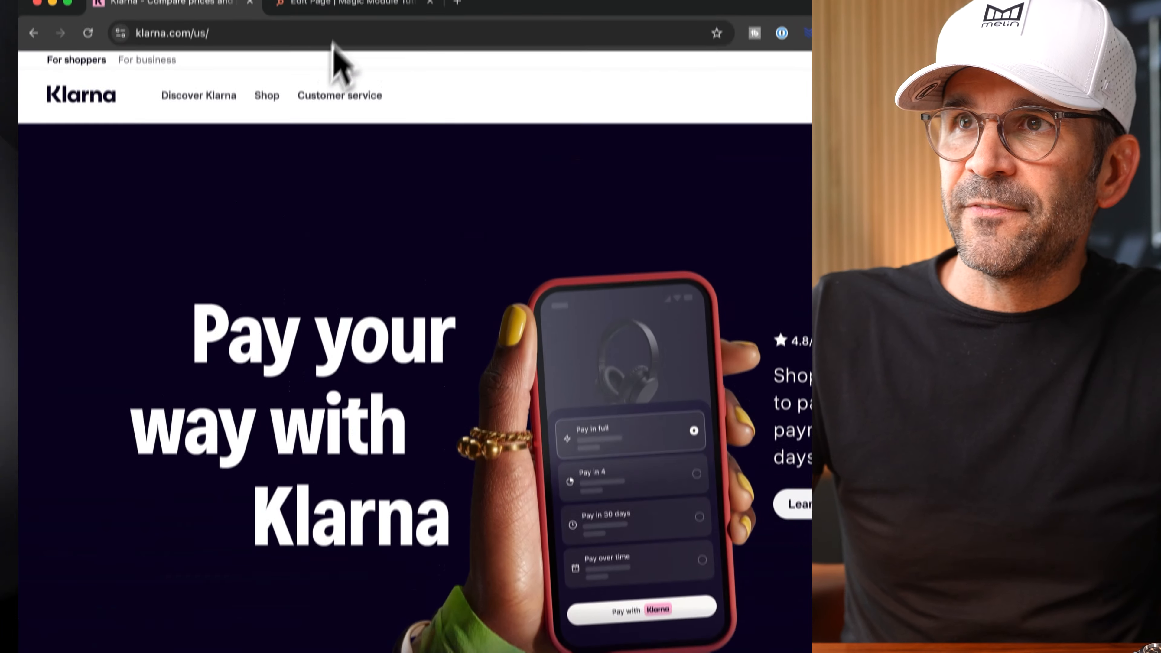
click(357, 18)
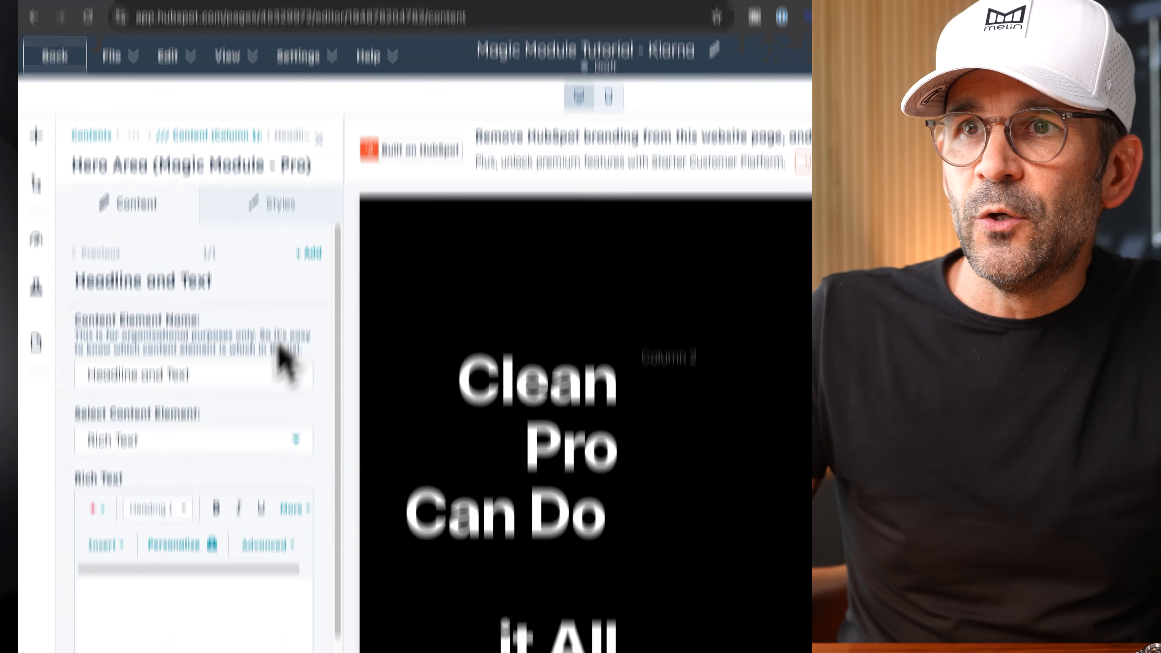
click(219, 587)
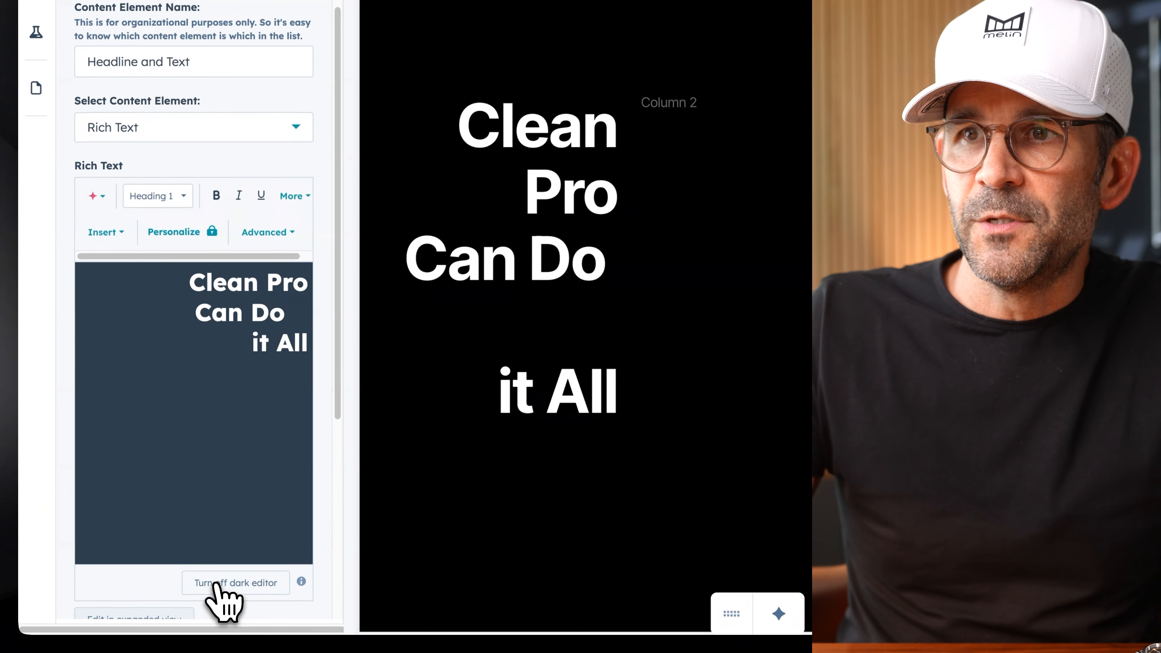
Step: Set the space below content to 0px for column 1's Headline and Text element
scroll(219, 475, down, 3)
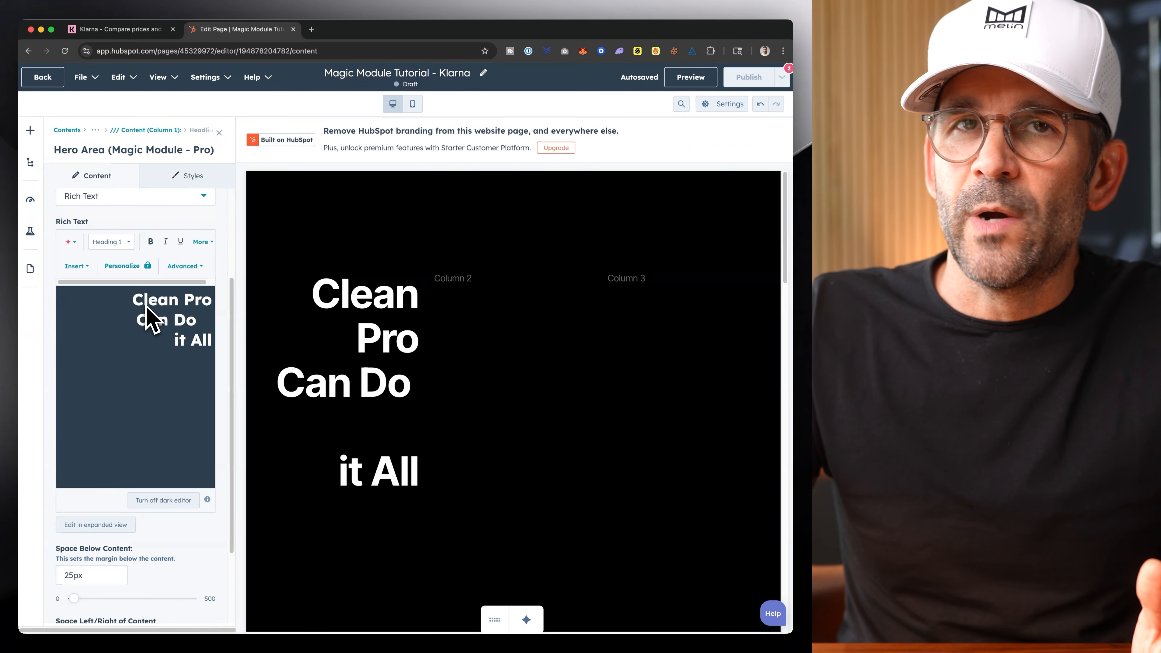
scroll(140, 368, down, 2)
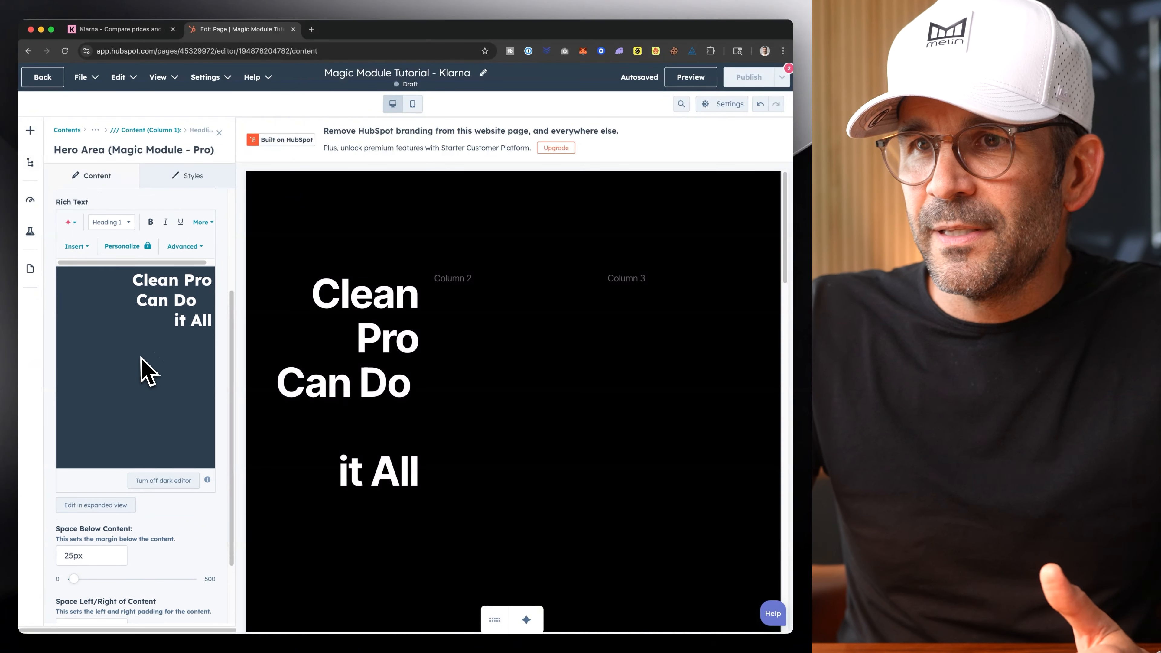
scroll(147, 371, down, 2)
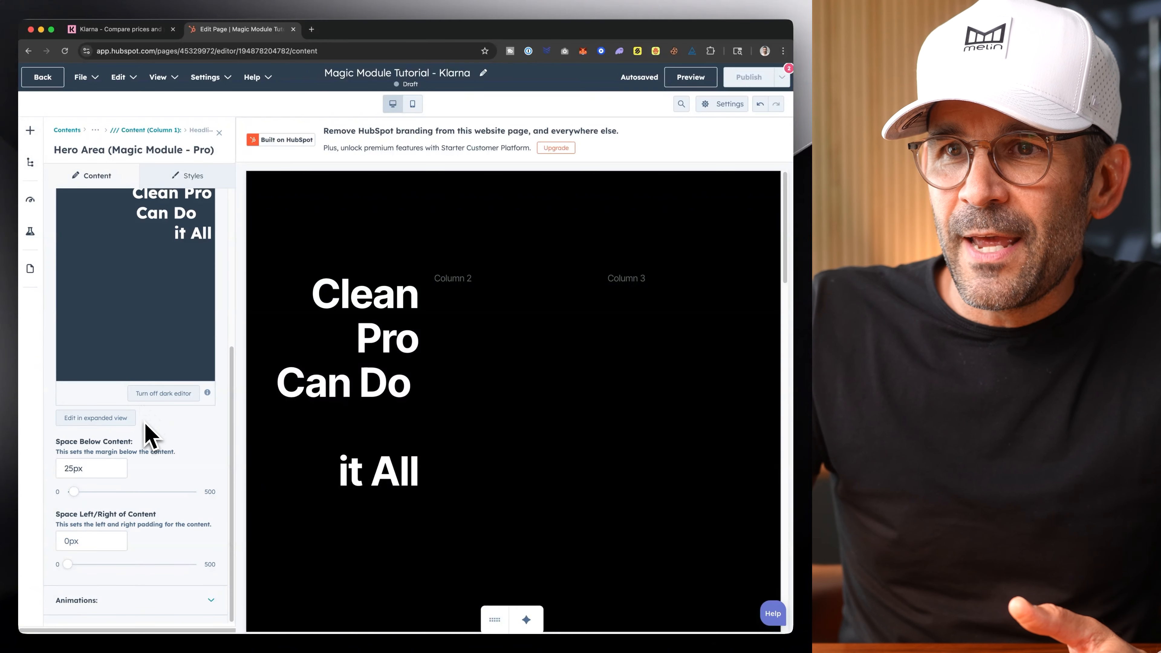
double_click(70, 469)
text(0)
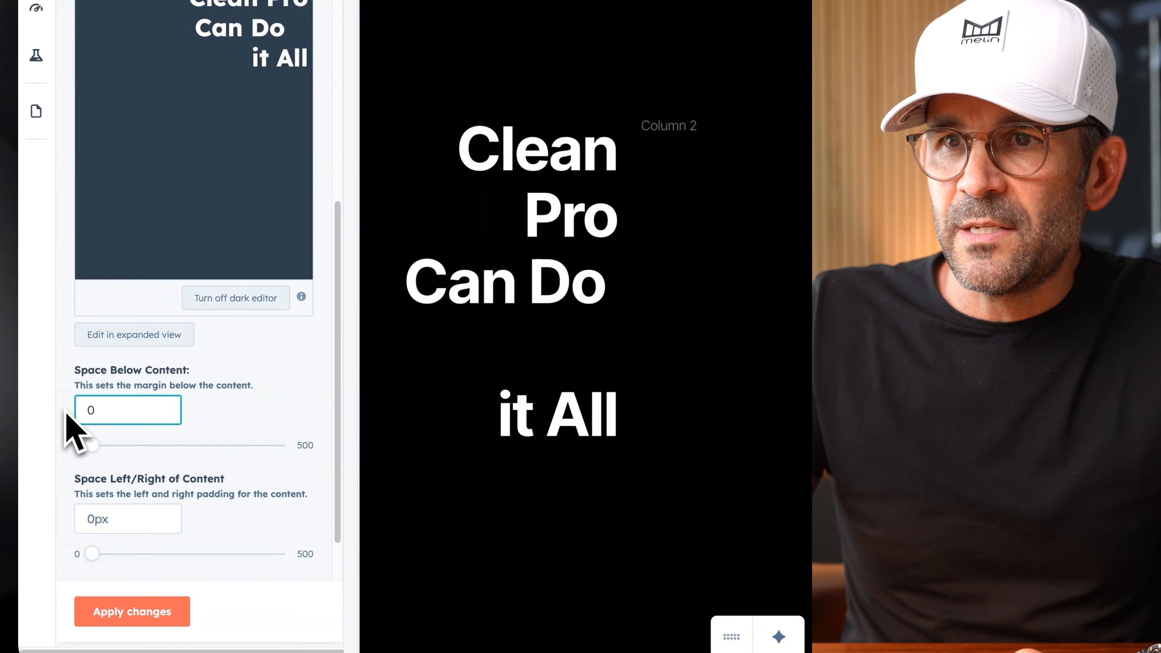
scroll(247, 428, down, 2)
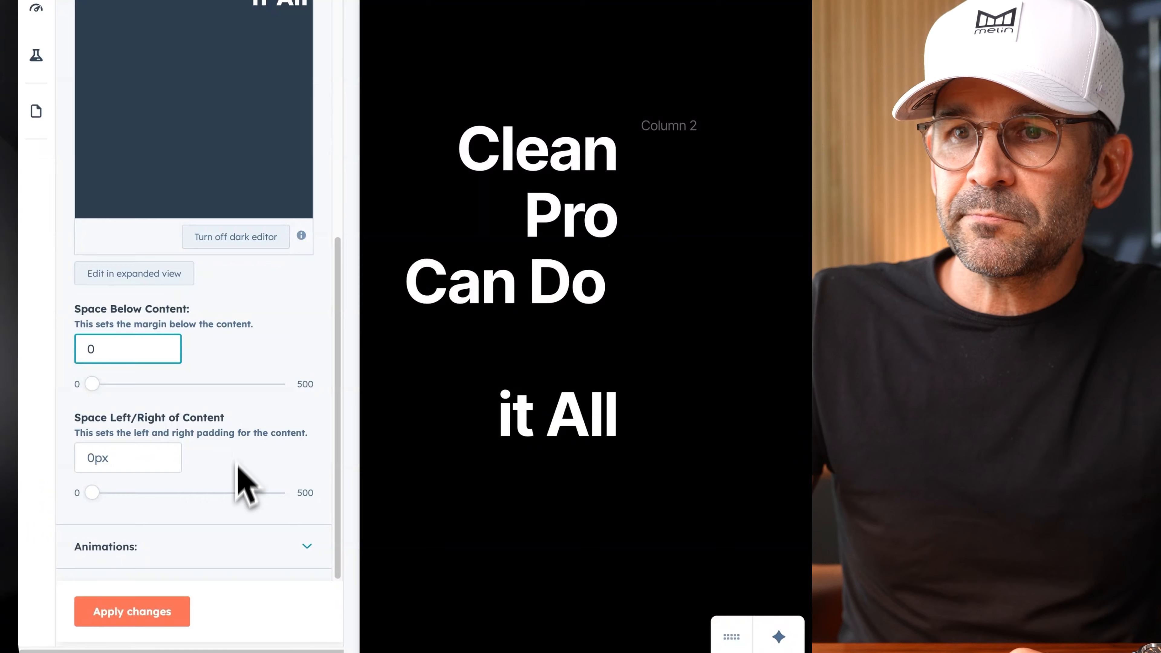
Step: Set the headline element's animation type to Fade In Bottom Left and apply the change
scroll(246, 484, down, 3)
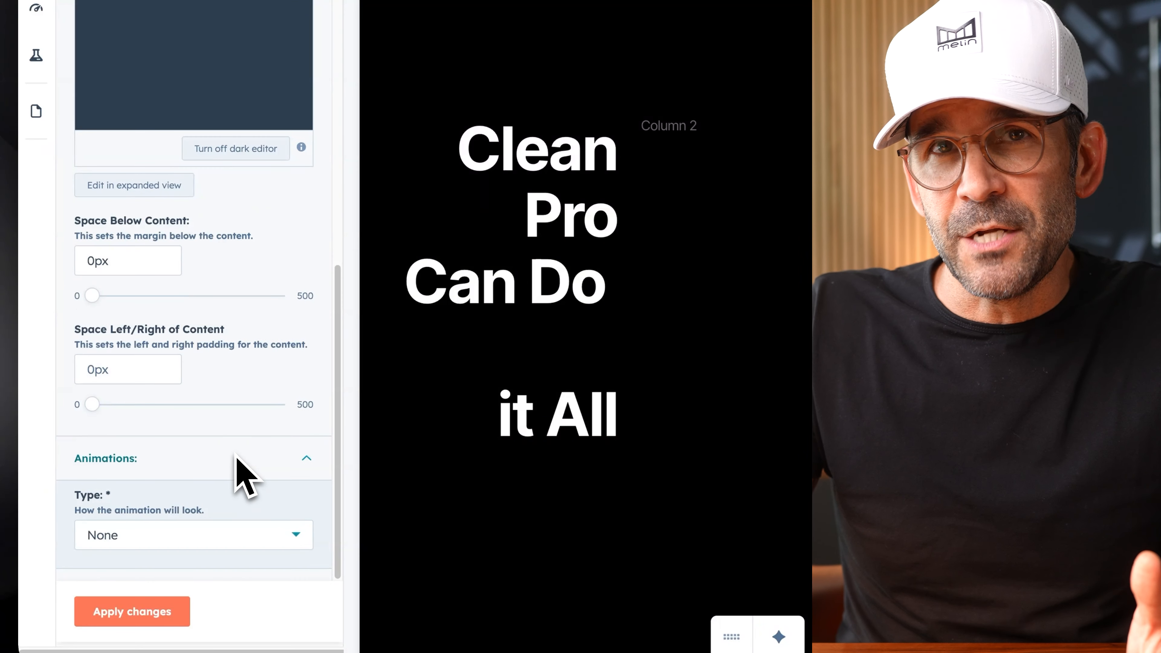
click(205, 538)
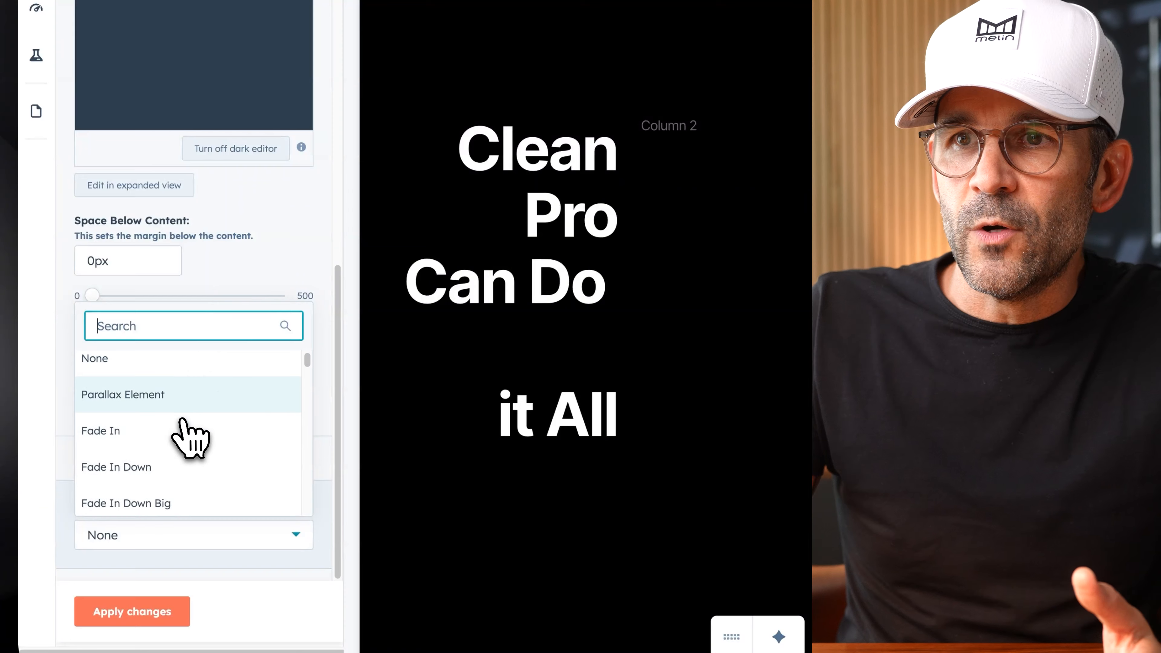
scroll(181, 420, down, 2)
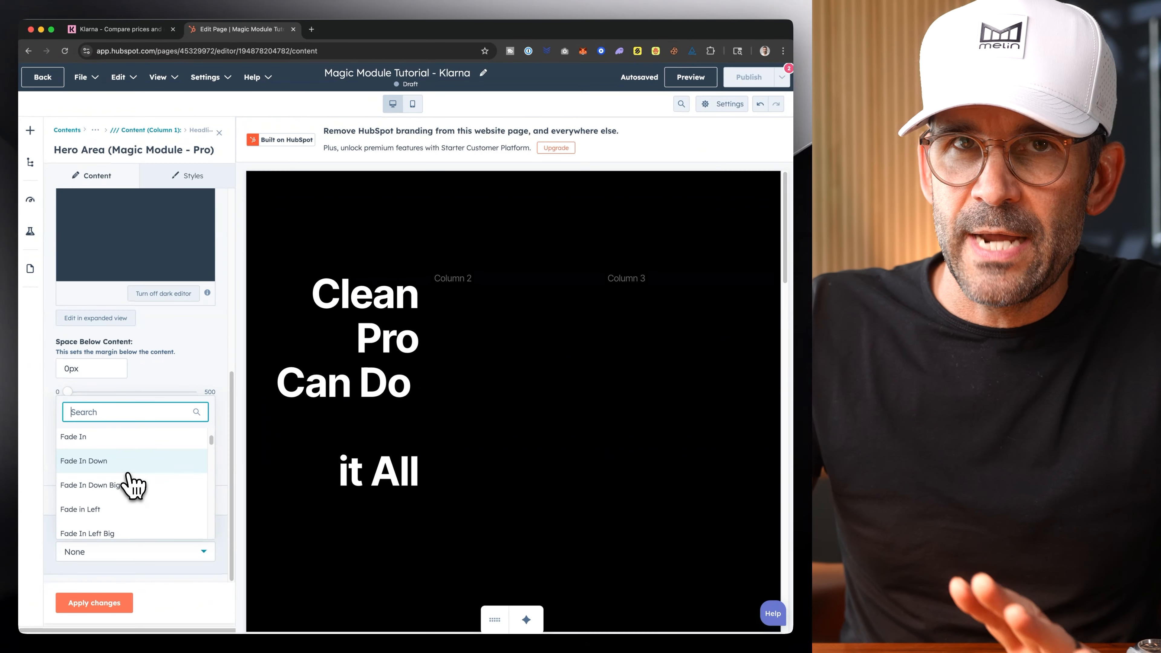
scroll(129, 476, down, 1)
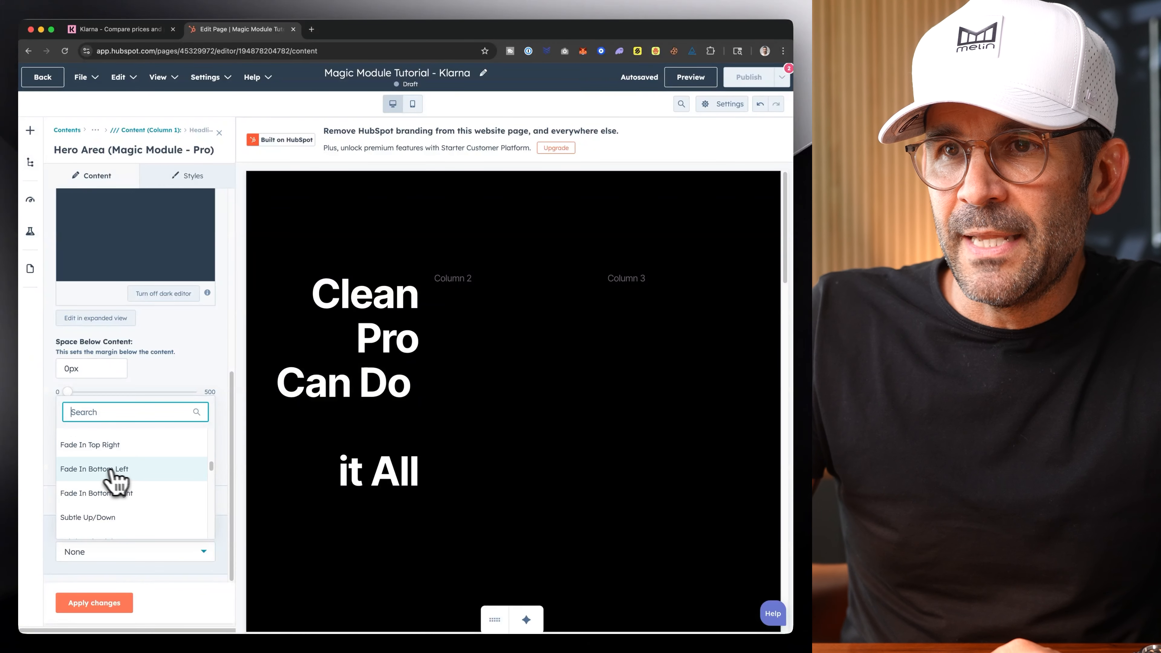
click(114, 470)
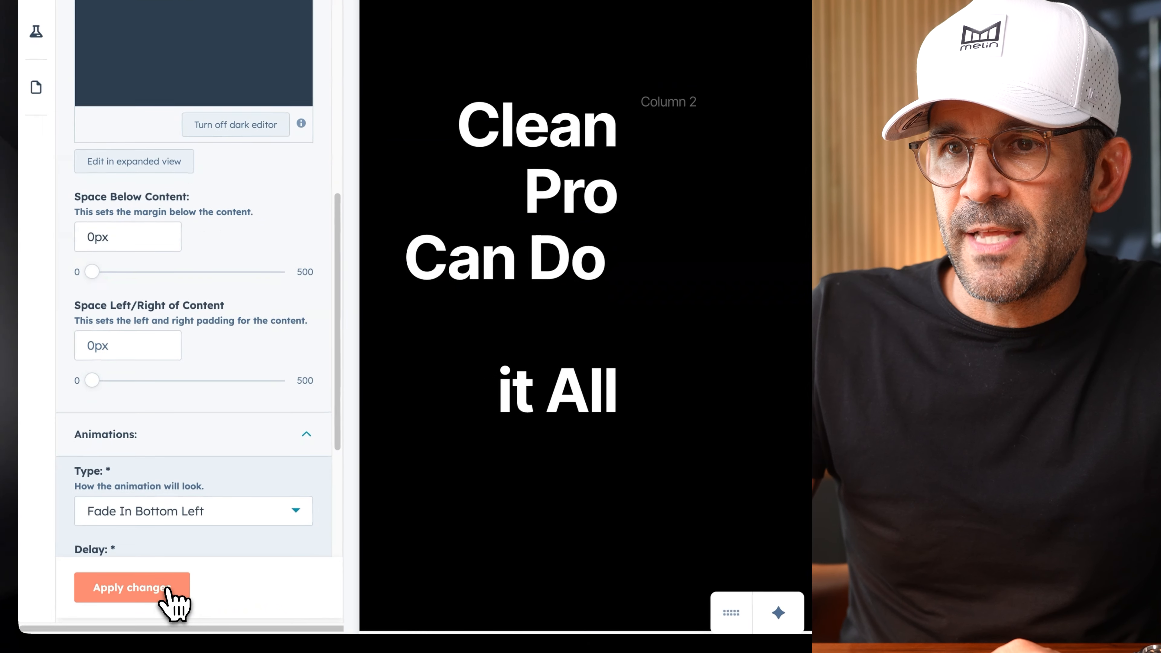
click(166, 589)
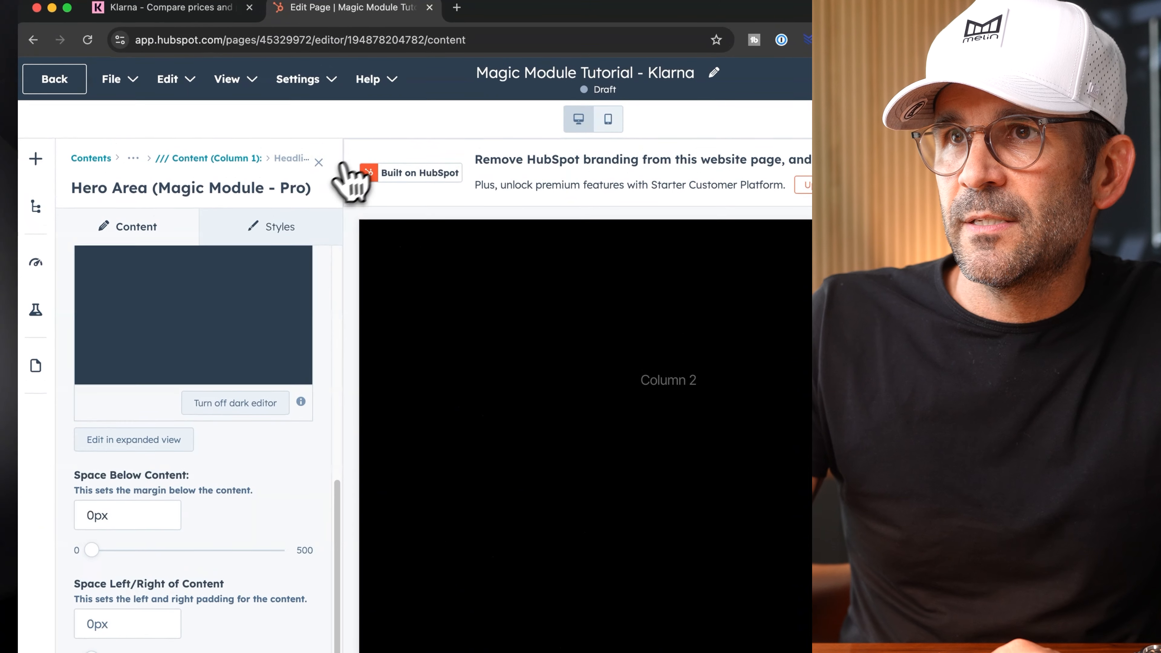
Step: Close the module settings, preview the page to check the headline animation and return to the editor
click(318, 162)
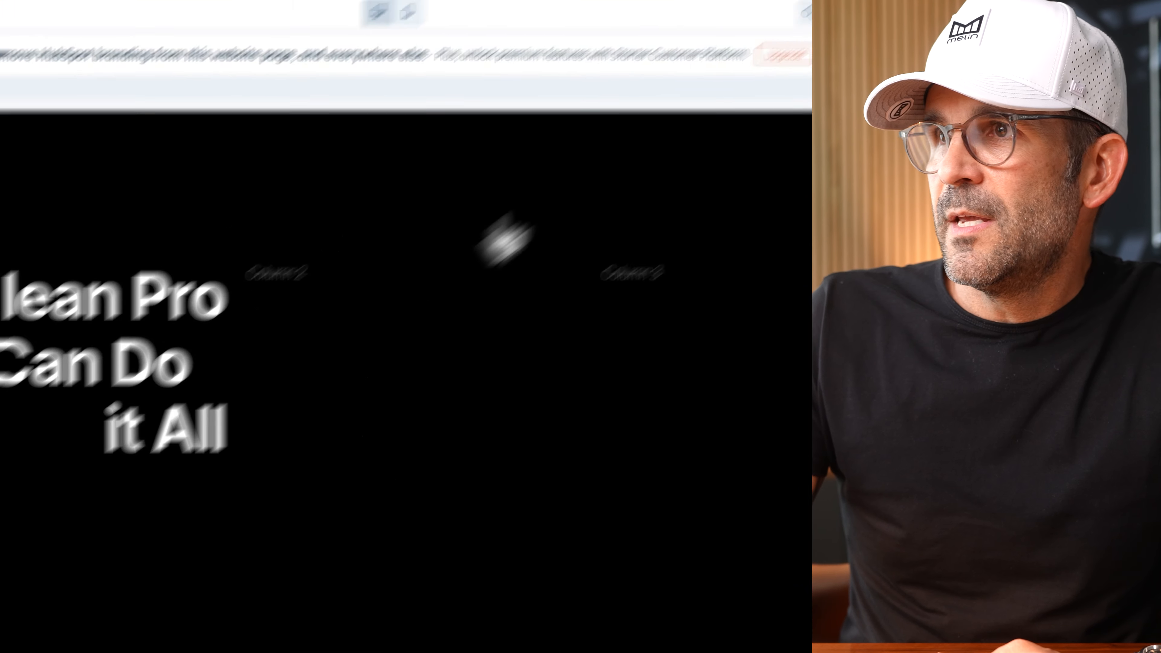
click(668, 106)
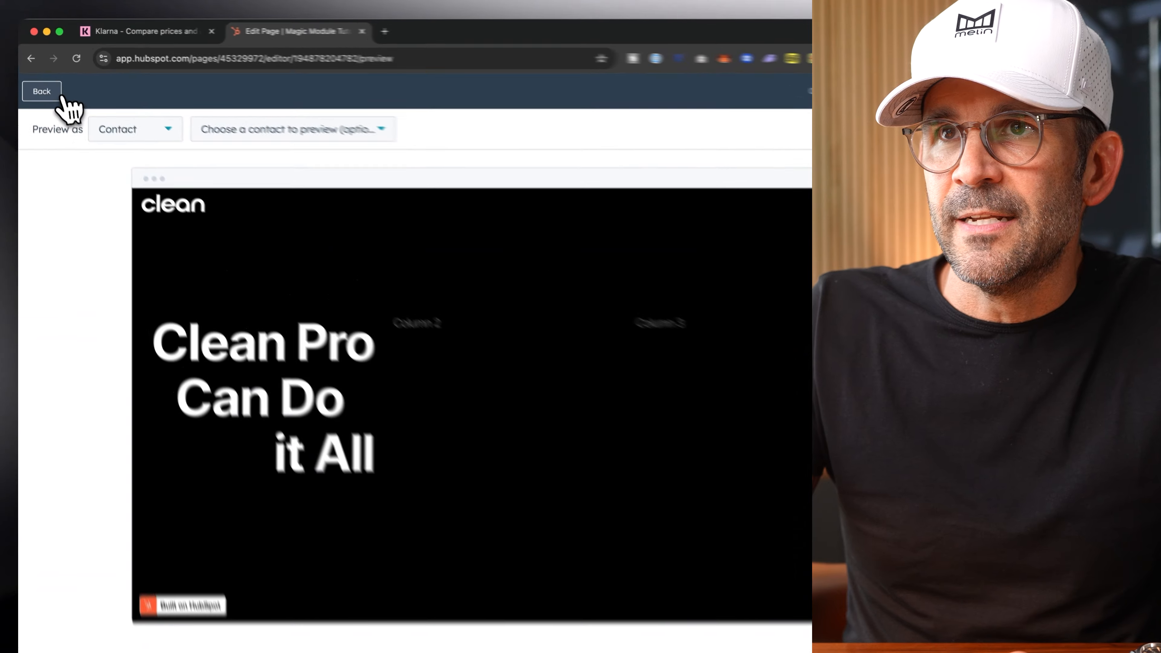
click(36, 77)
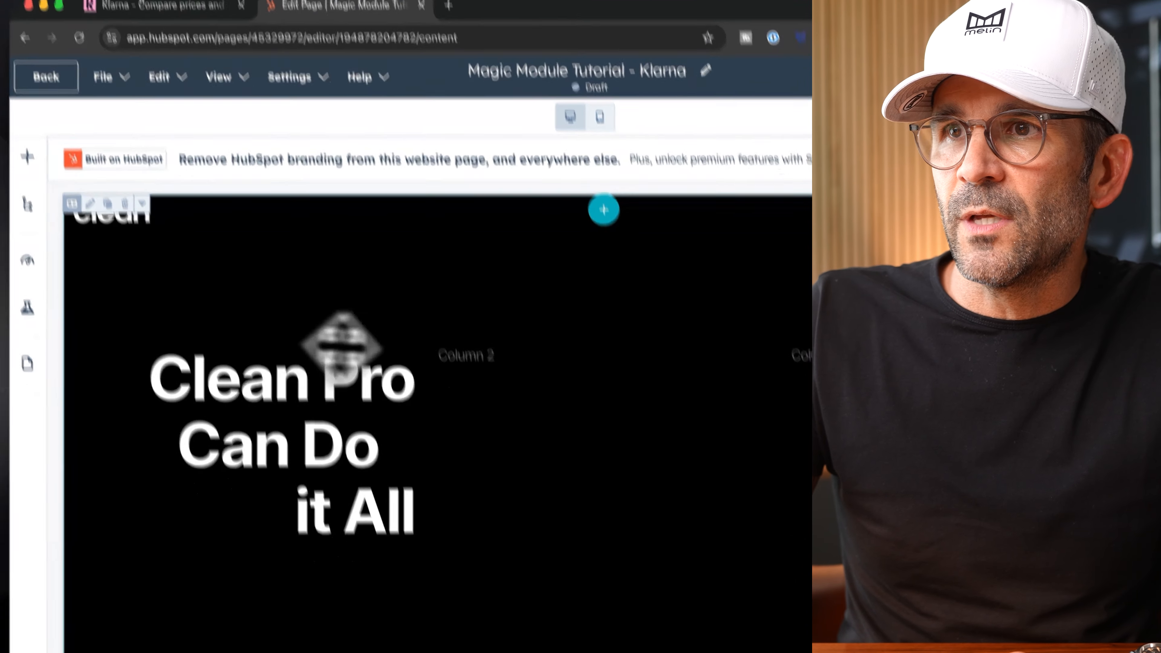
Step: Add a content element to column 2 of the hero module and name it "Image"
click(527, 401)
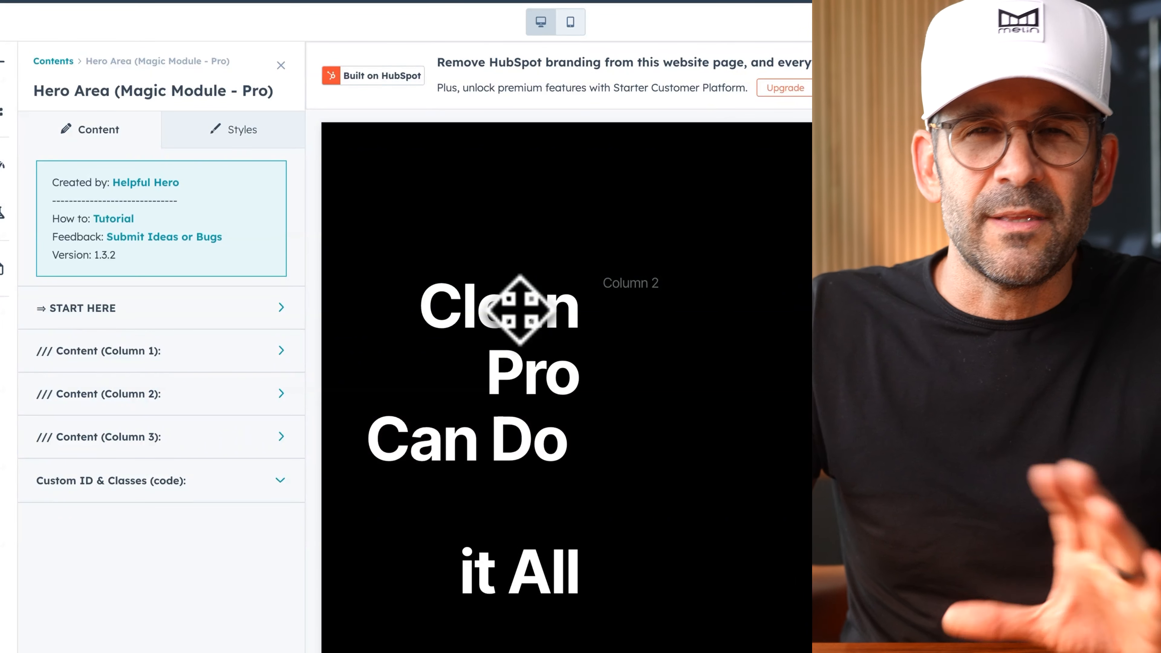
click(222, 410)
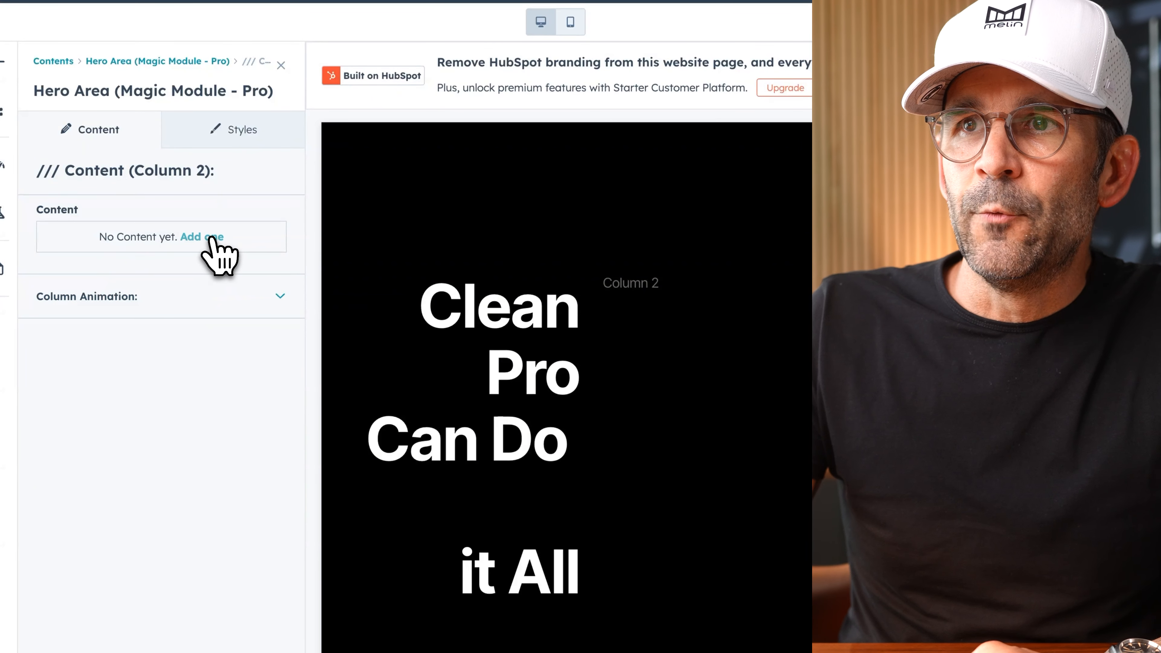
click(212, 240)
click(183, 300)
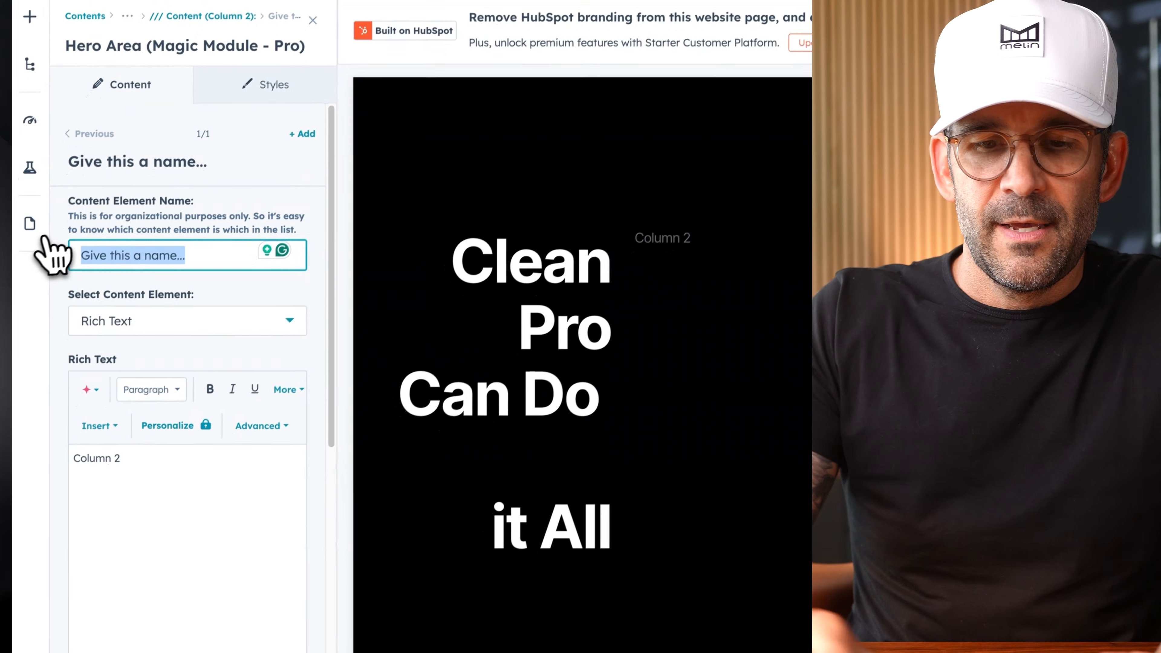
text(Image)
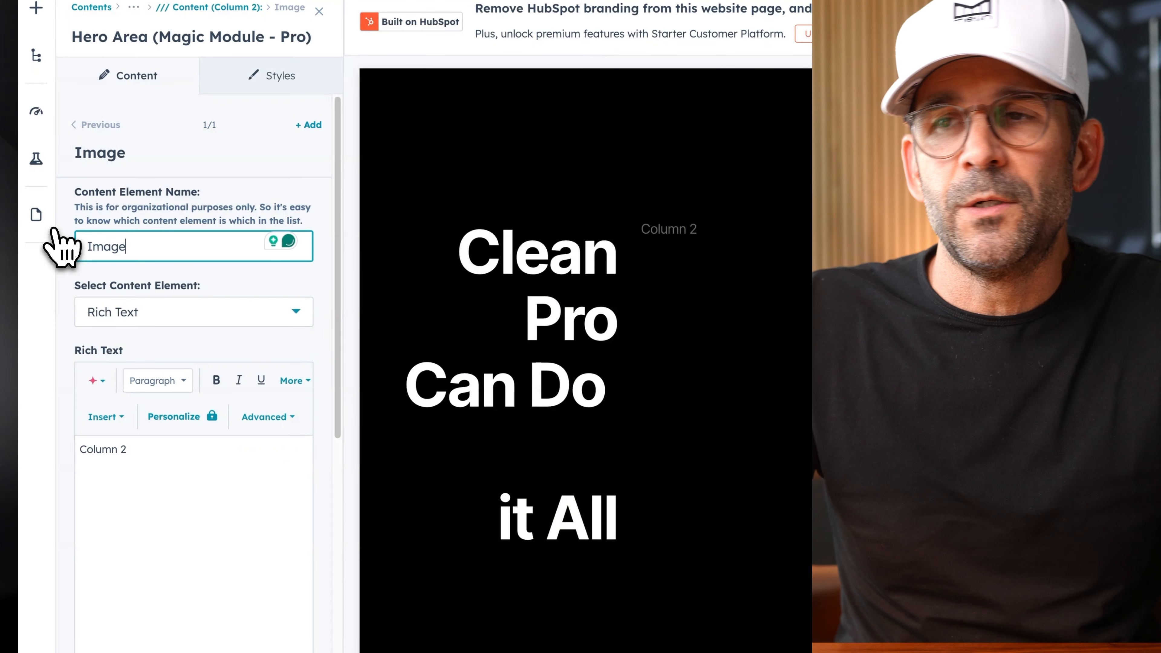
Step: Set the column 2 content element to Image and view Klarna's hero phone picture for reference
click(211, 317)
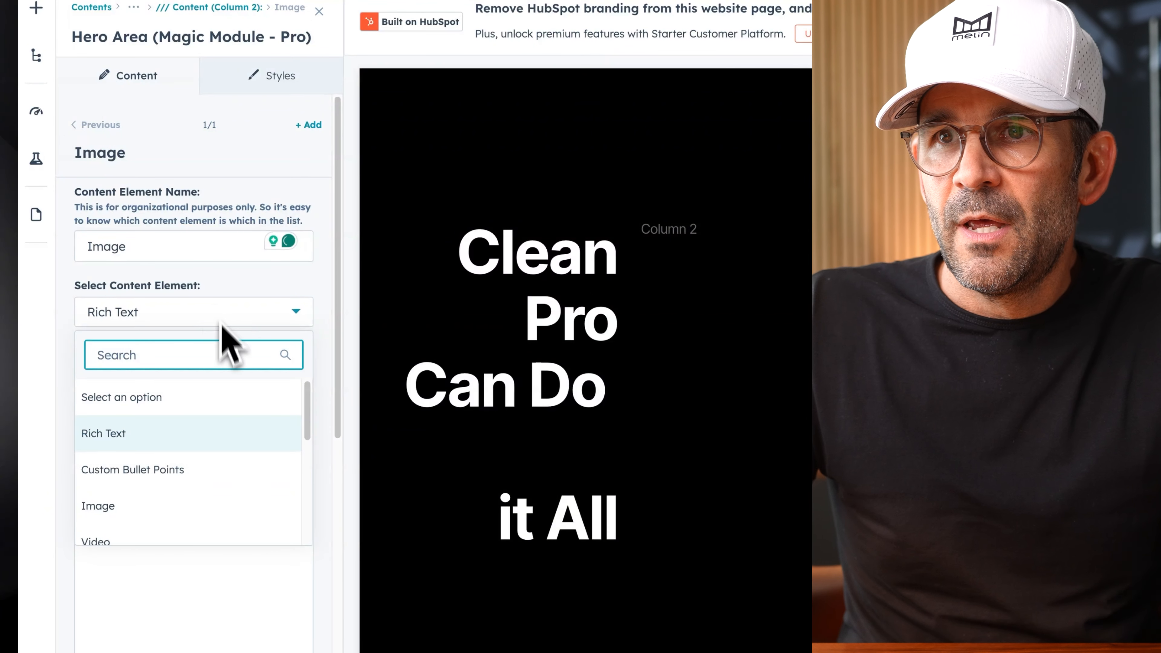
click(149, 503)
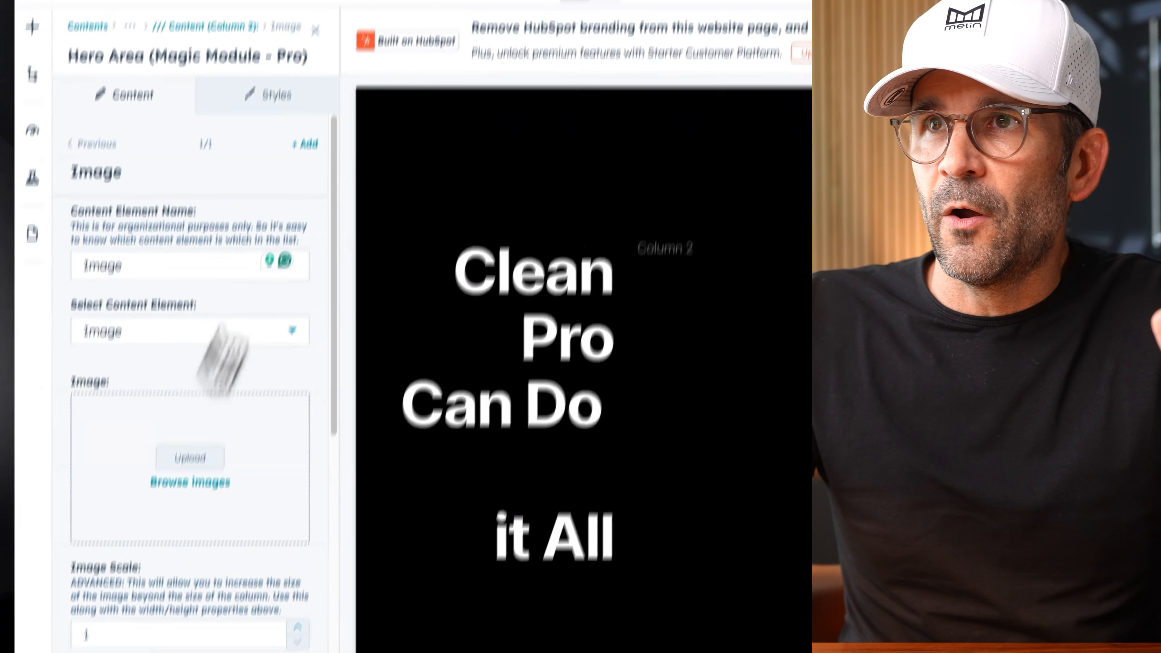
click(196, 31)
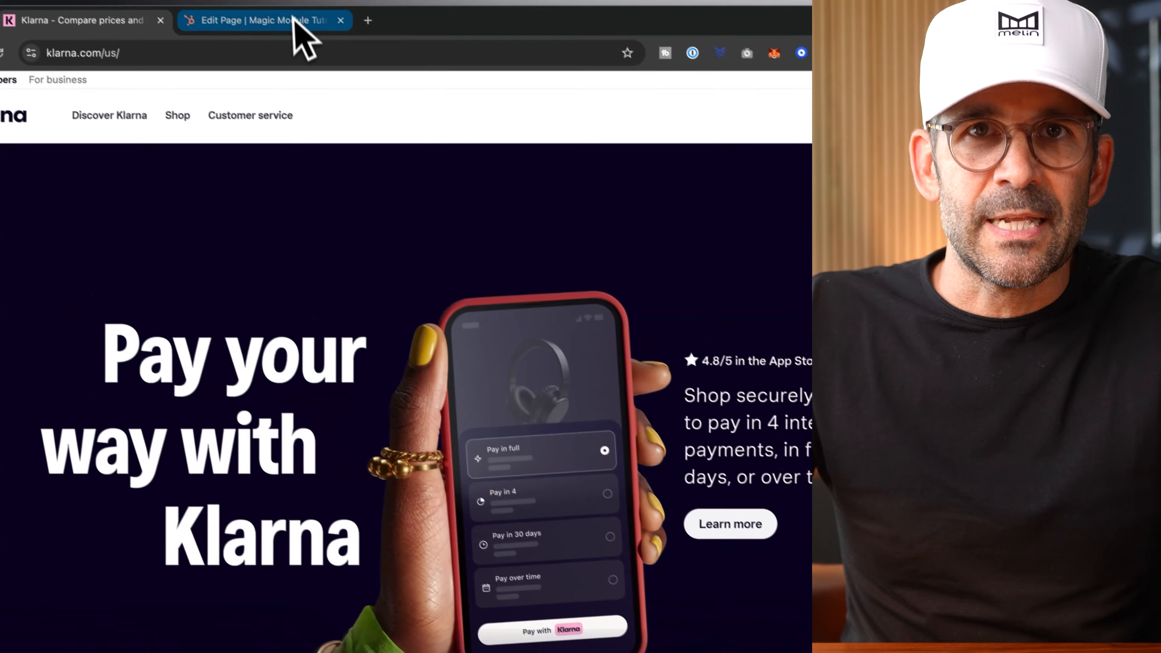
Step: Return to the page editor, insert the existing Hero_Desktop_asset_US file into column 2's image element and apply the change
click(296, 23)
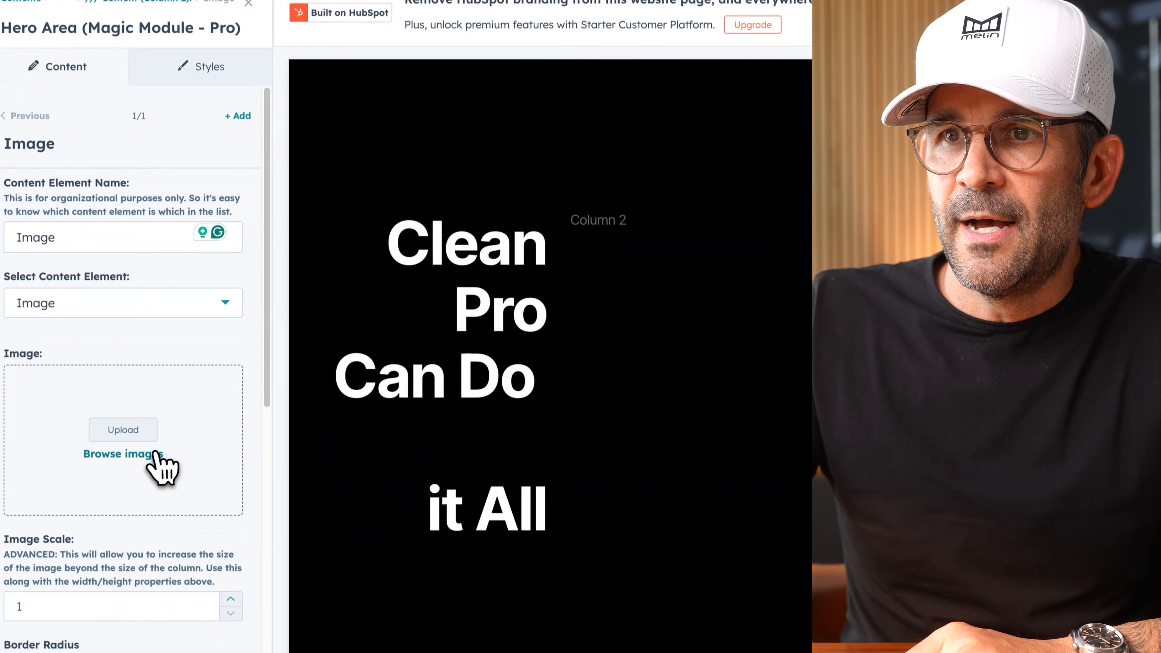
click(151, 642)
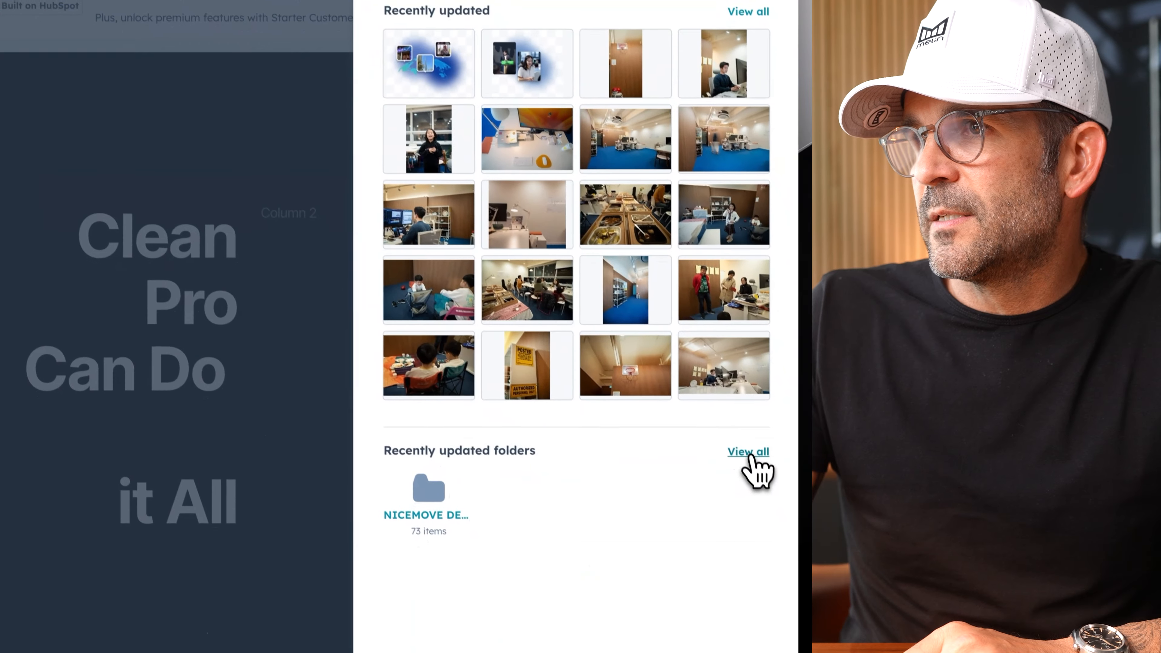
click(797, 566)
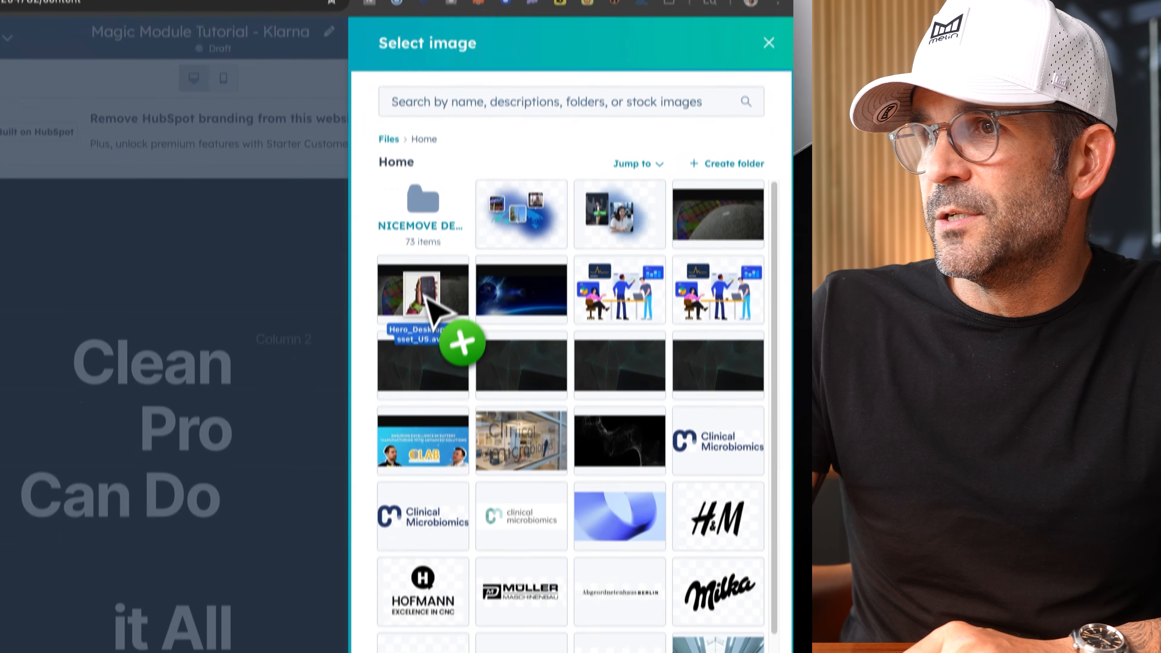
drag(428, 367, 474, 365)
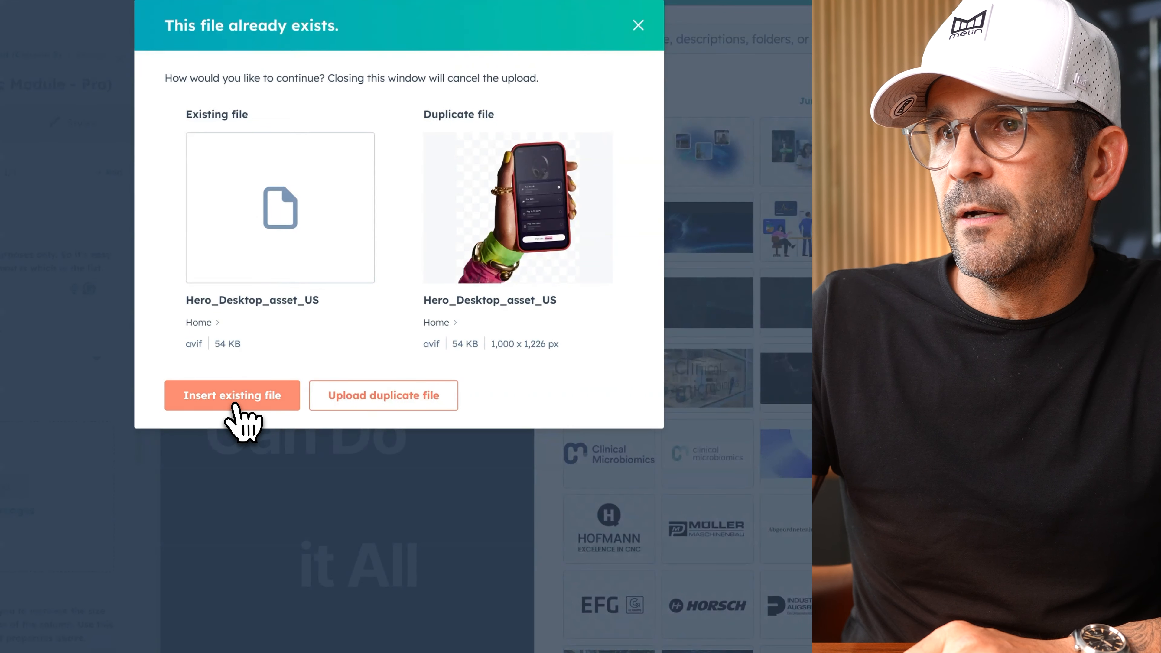
click(236, 396)
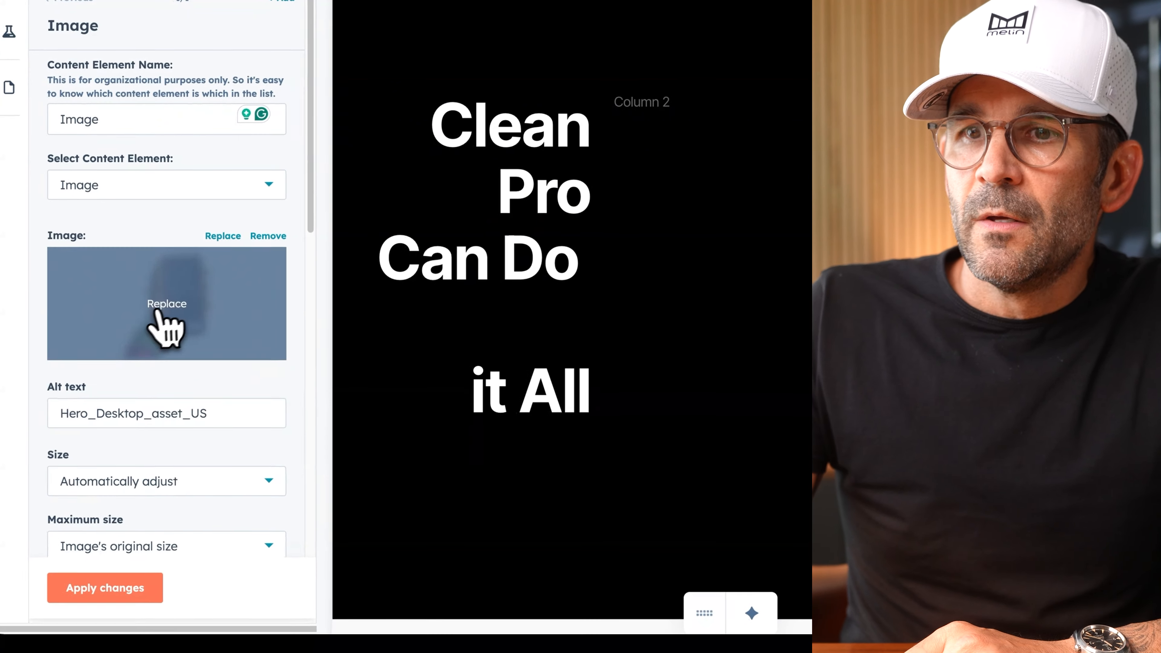
click(11, 634)
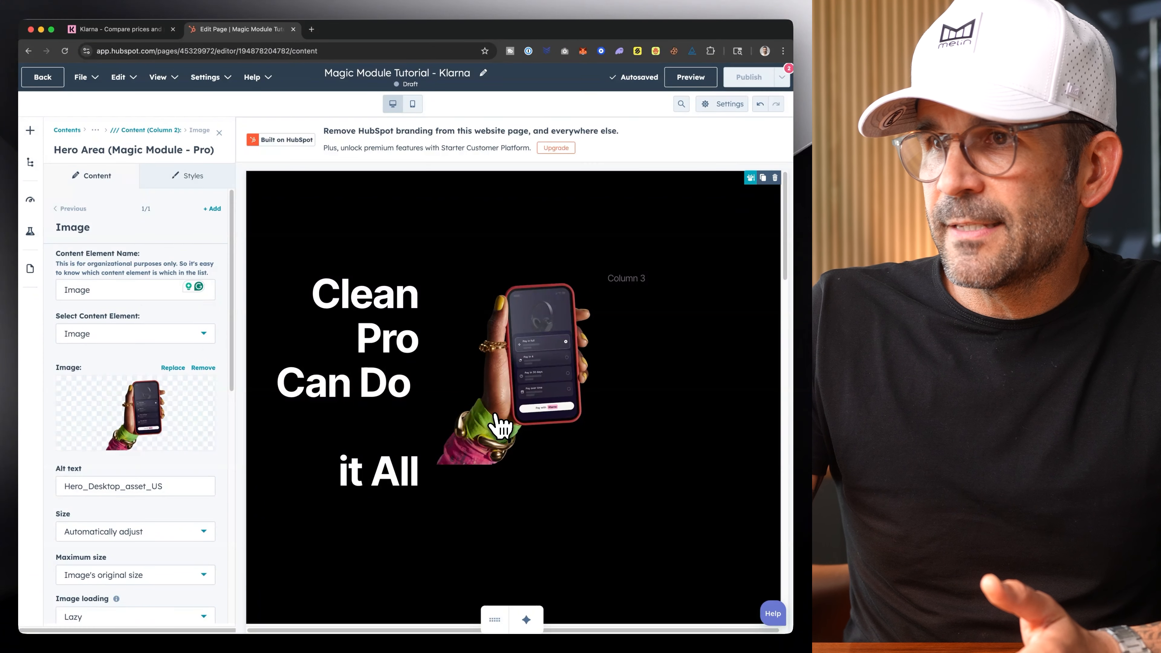
Step: Close the module settings and compare the hero's image placement with Klarna's homepage, returning to the page editor
click(218, 133)
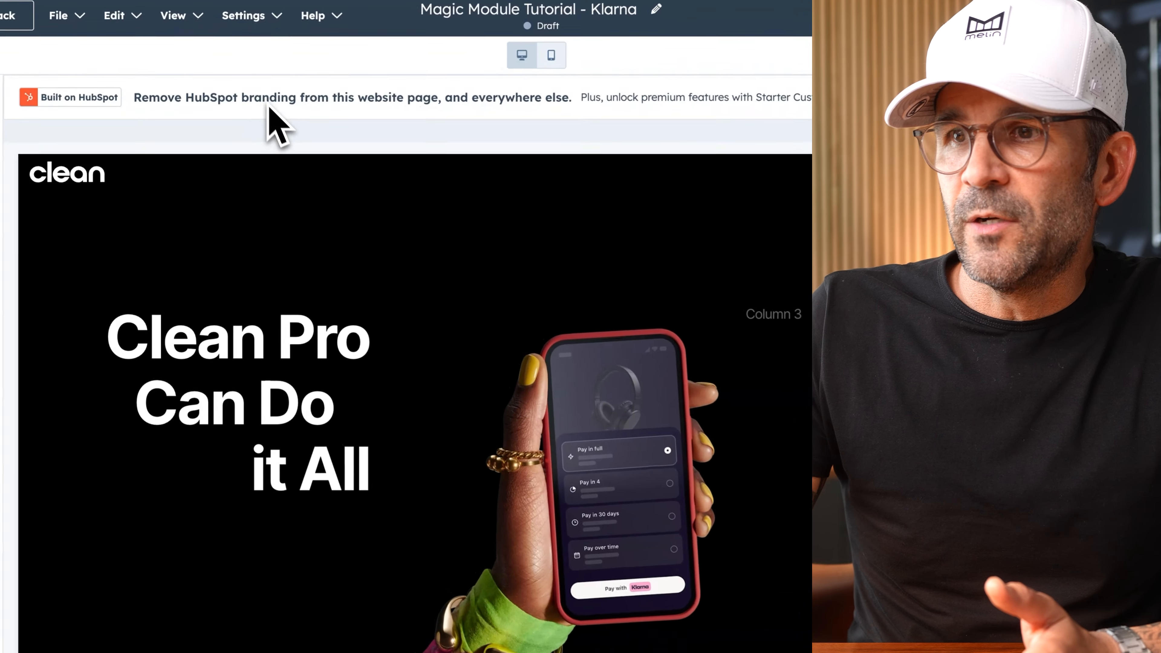
scroll(396, 380, down, 2)
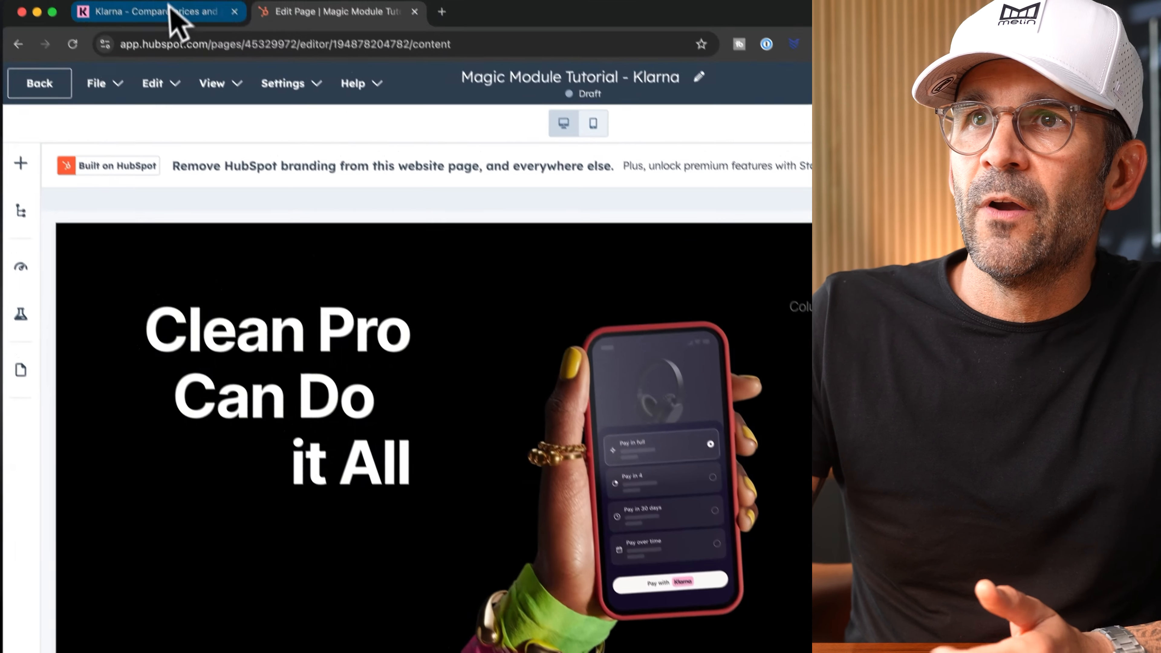
click(174, 19)
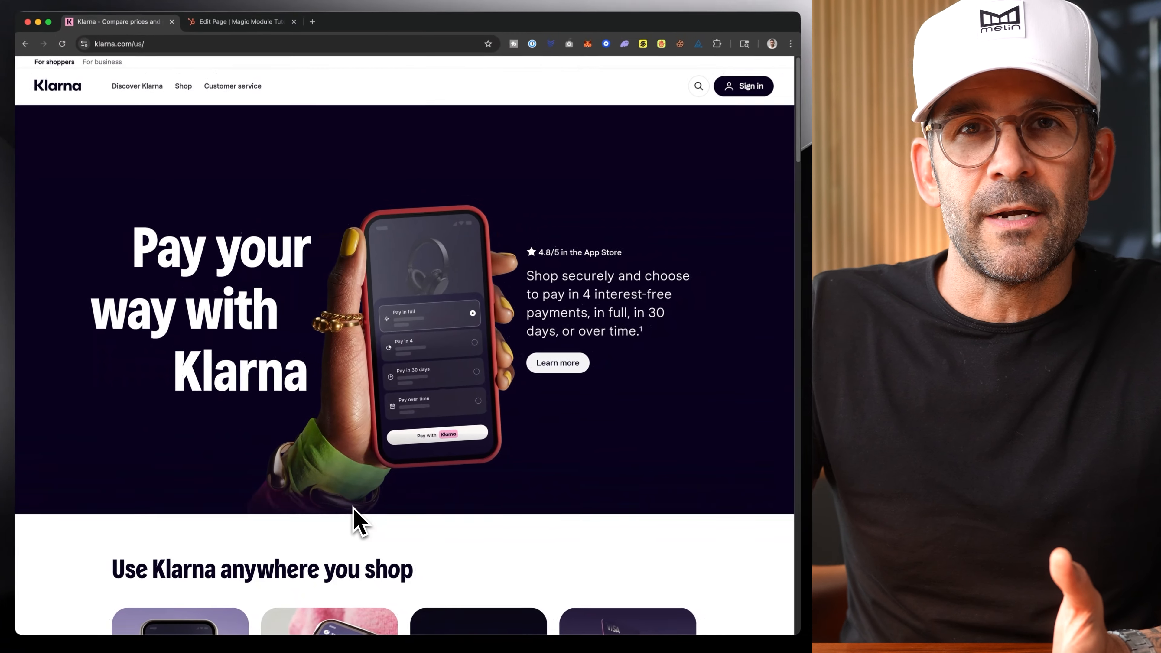
click(243, 28)
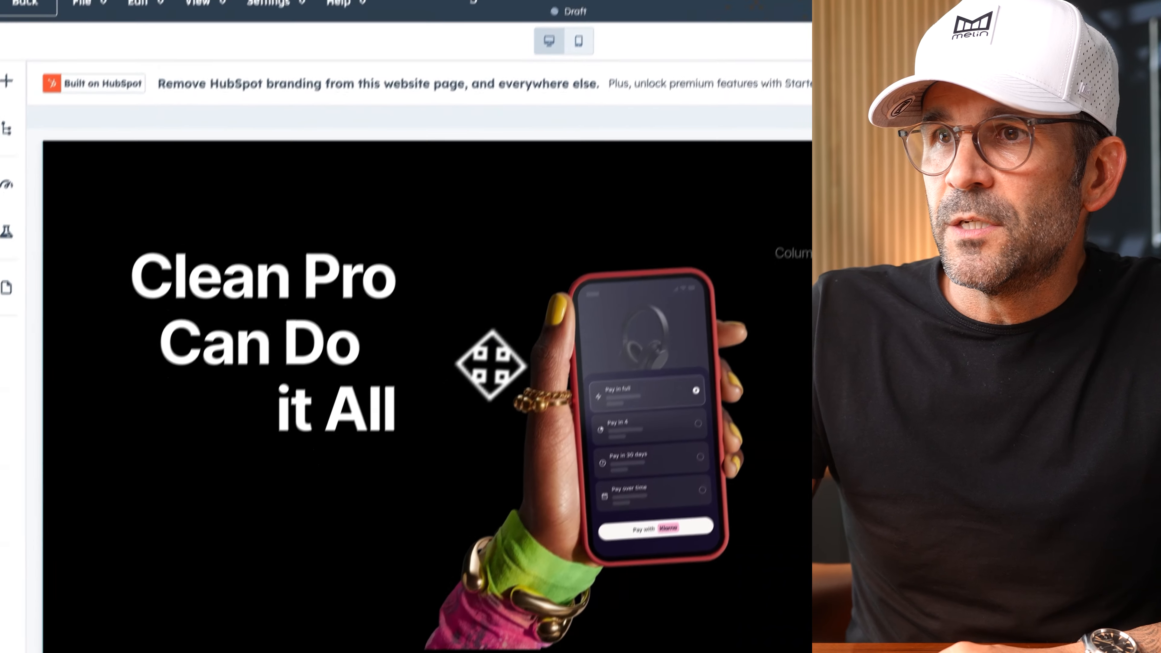
Step: Set the hero row's bottom padding to 0px for desktop, tablet and mobile in its row settings
click(458, 410)
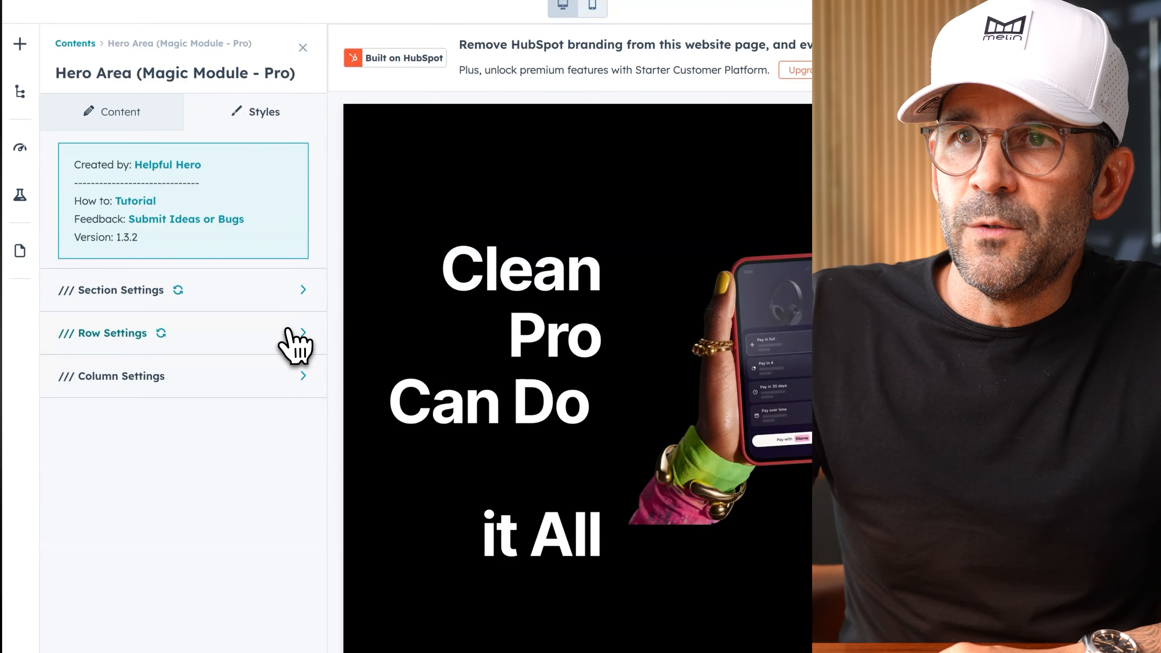
click(295, 339)
click(284, 341)
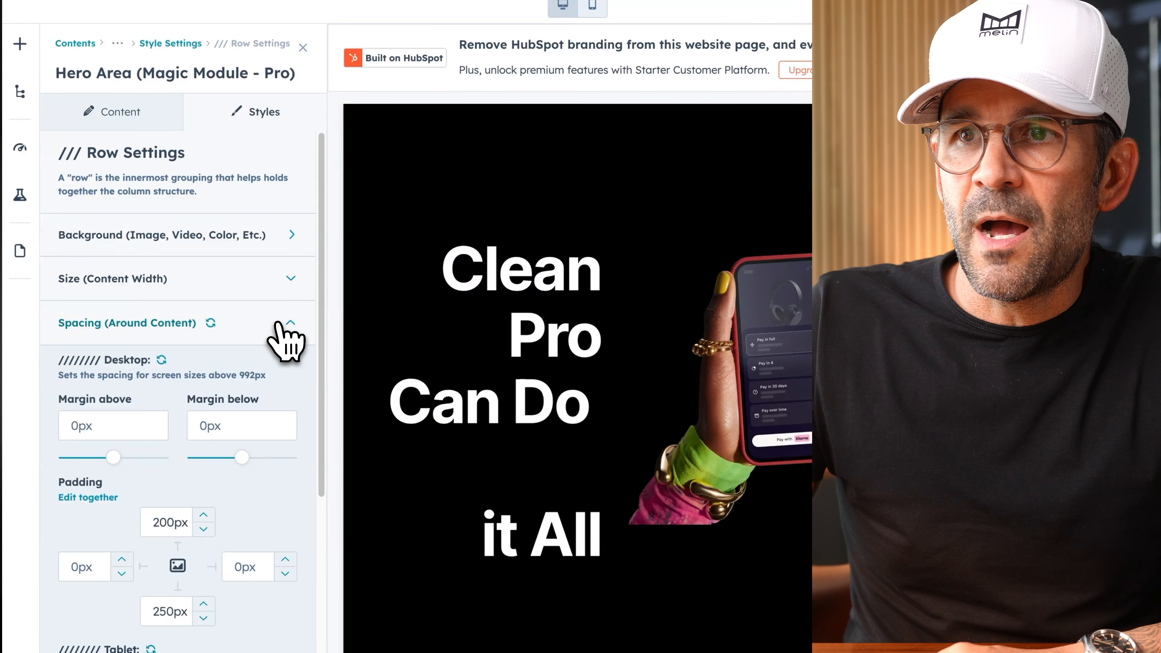
scroll(222, 439, down, 3)
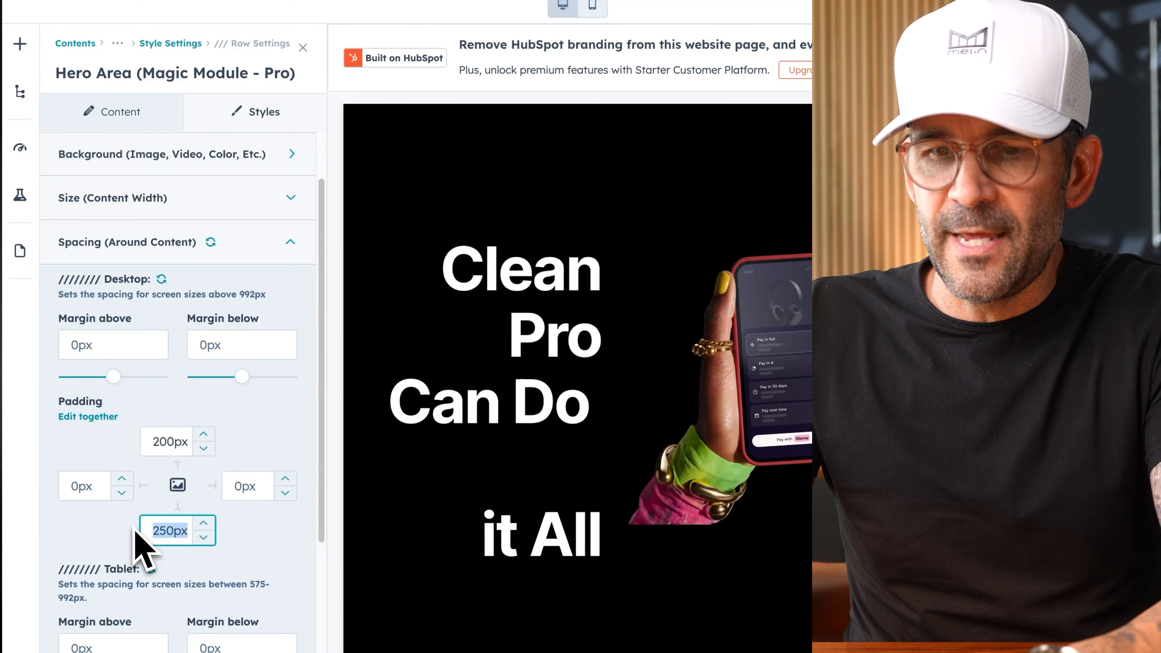
text(0)
scroll(183, 525, down, 5)
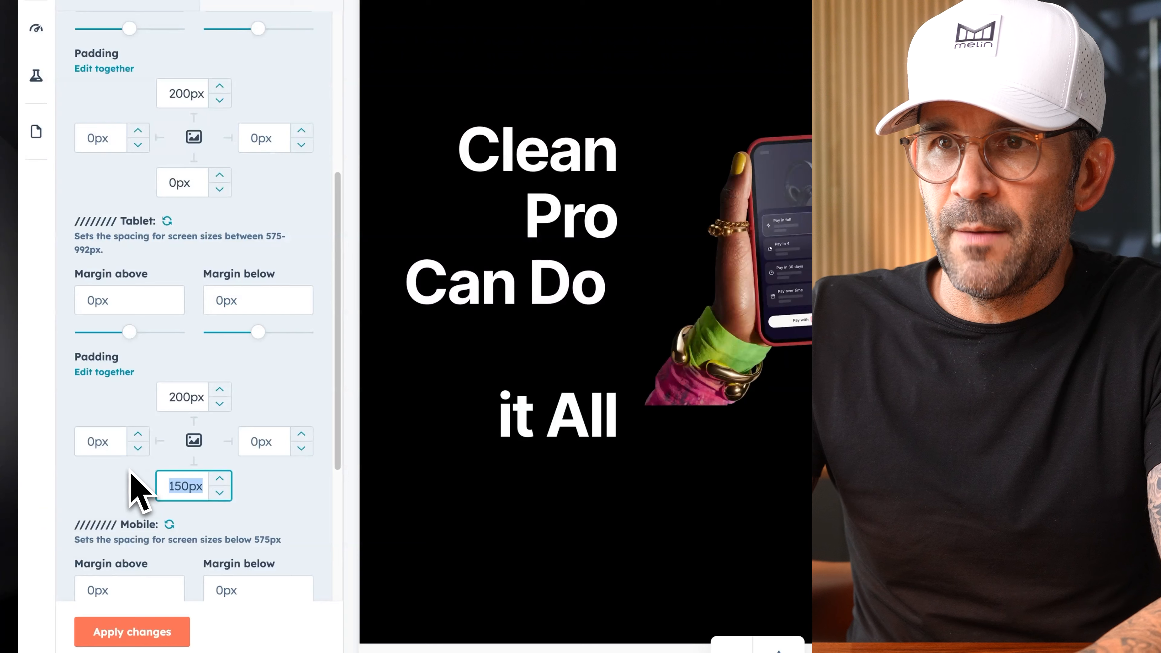
scroll(196, 489, down, 5)
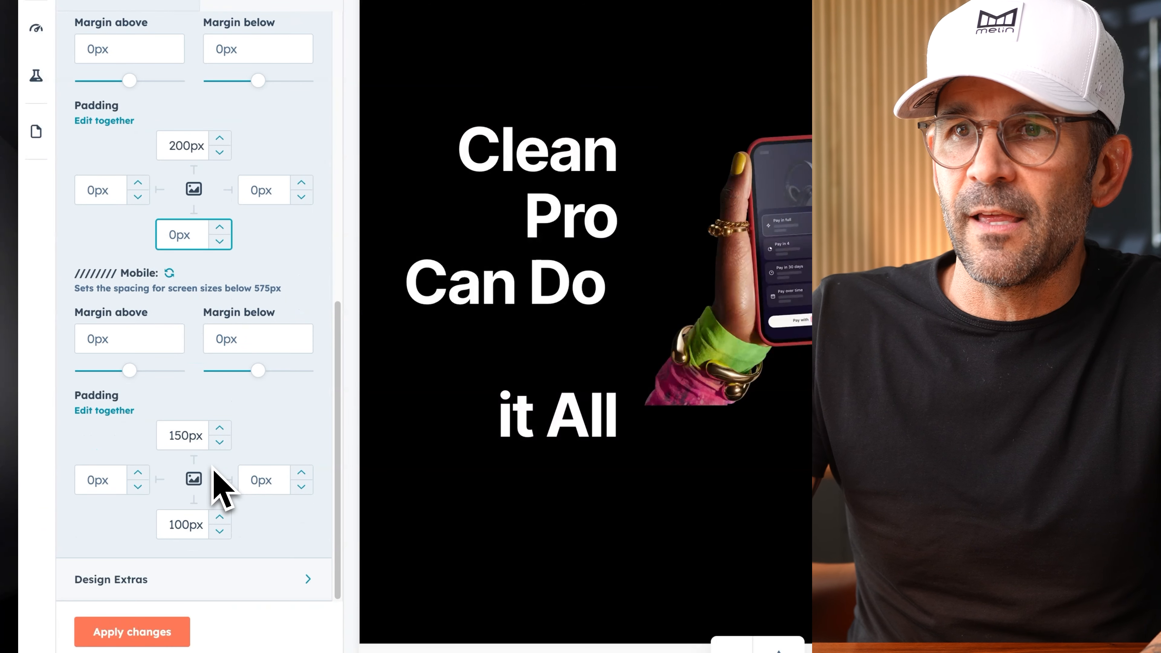
text(0)
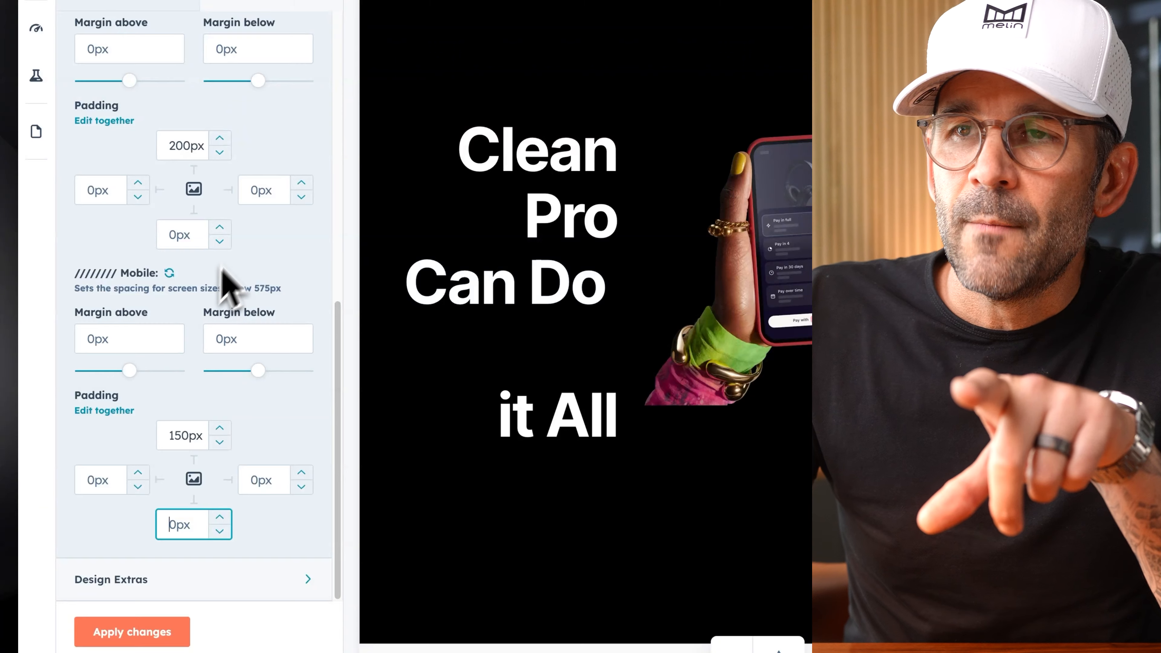
Step: Check the row's bottom padding at every screen size, apply the spacing changes and close the module settings
scroll(233, 274, up, 1)
click(185, 274)
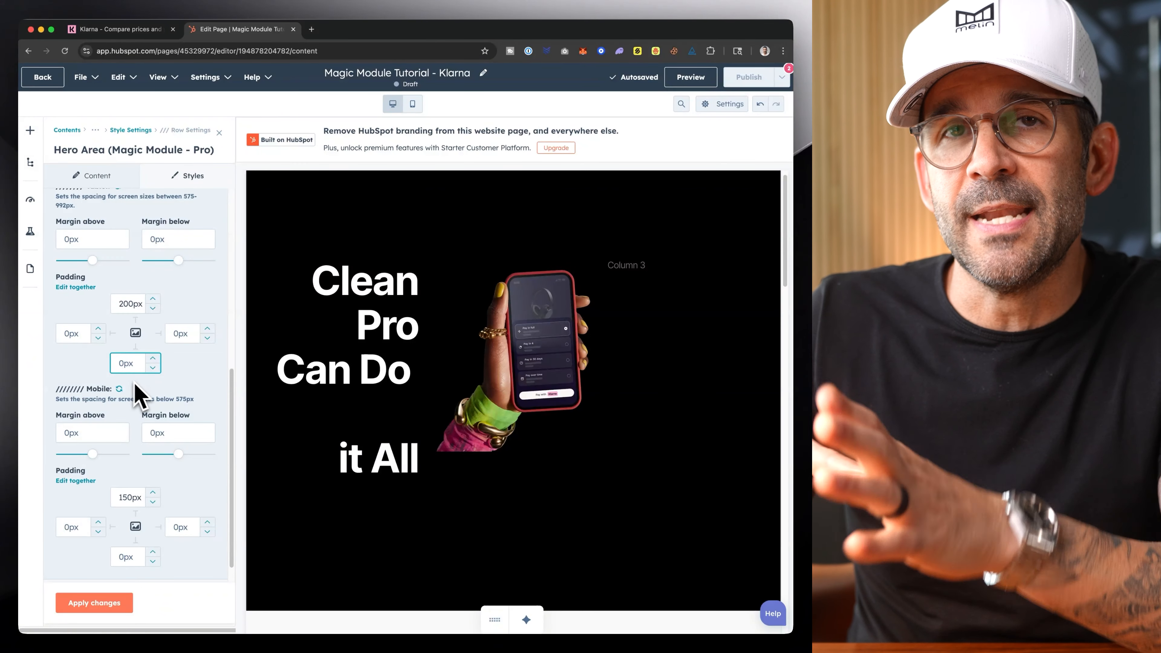
scroll(137, 391, up, 2)
scroll(153, 395, up, 5)
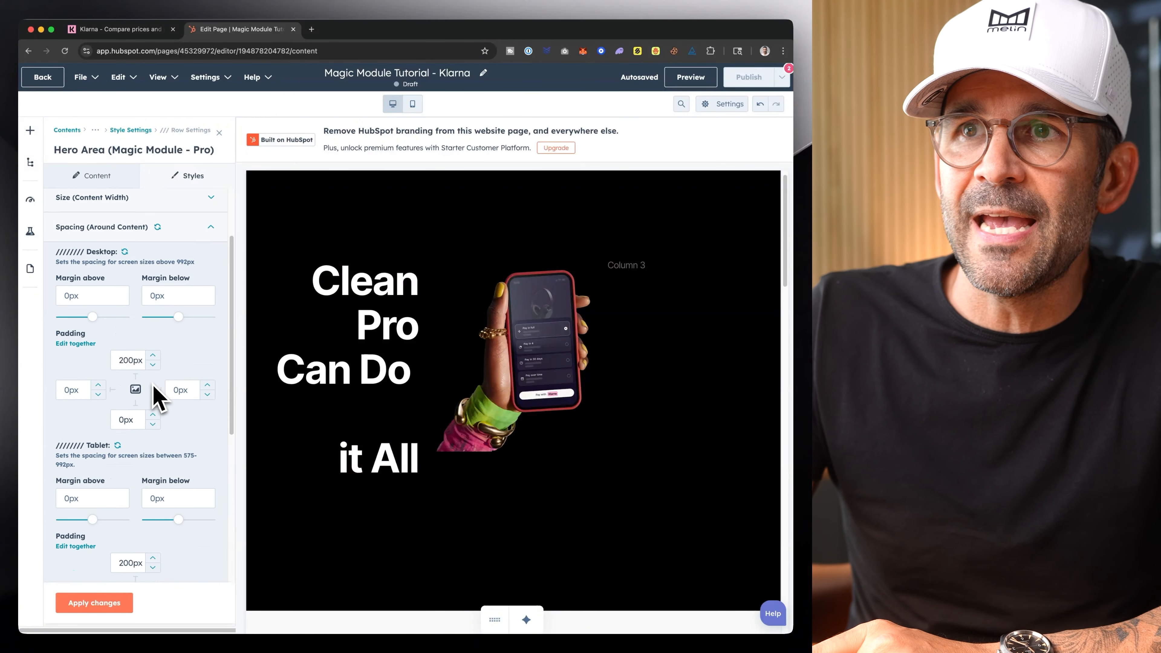
scroll(114, 471, down, 10)
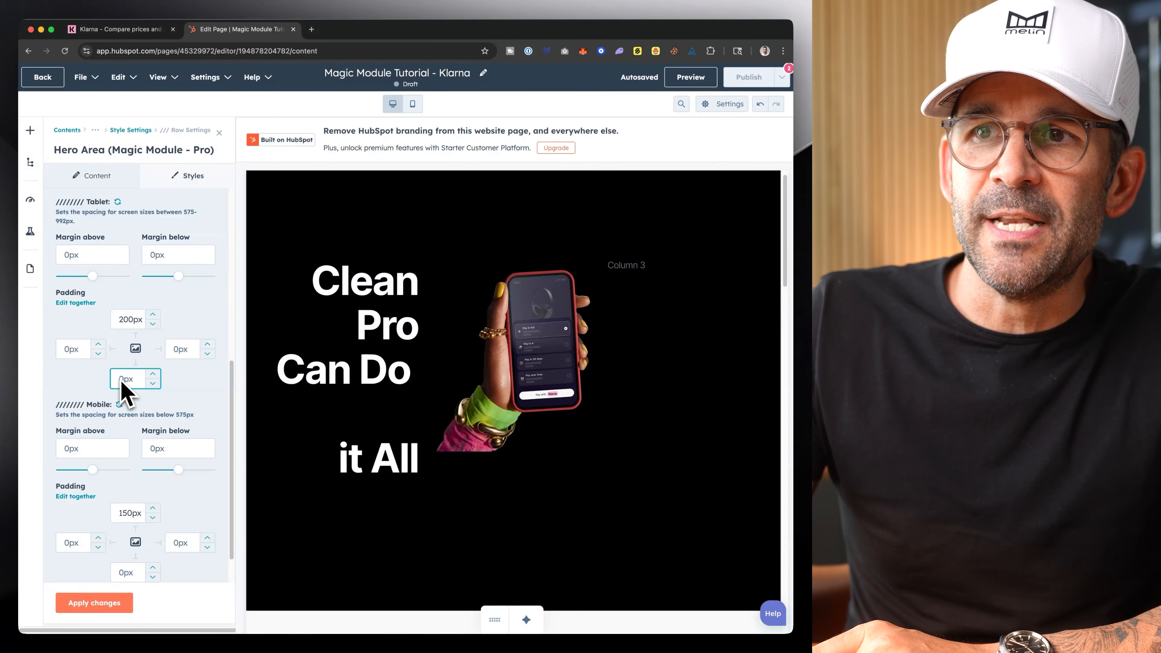
scroll(135, 397, up, 4)
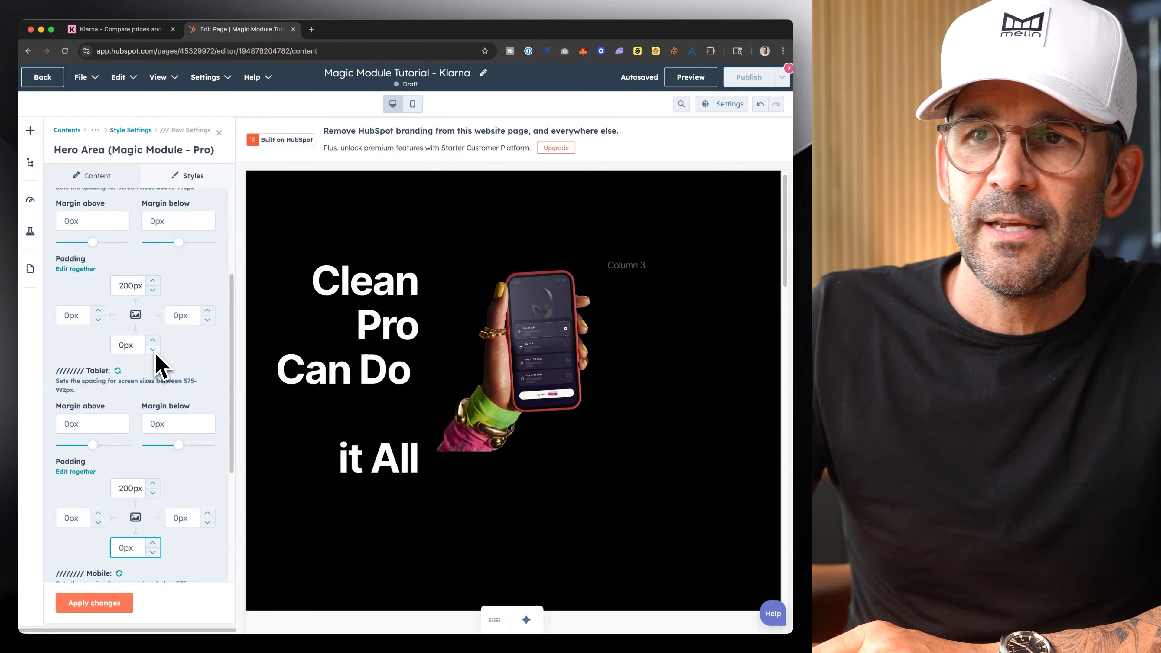
scroll(150, 366, down, 2)
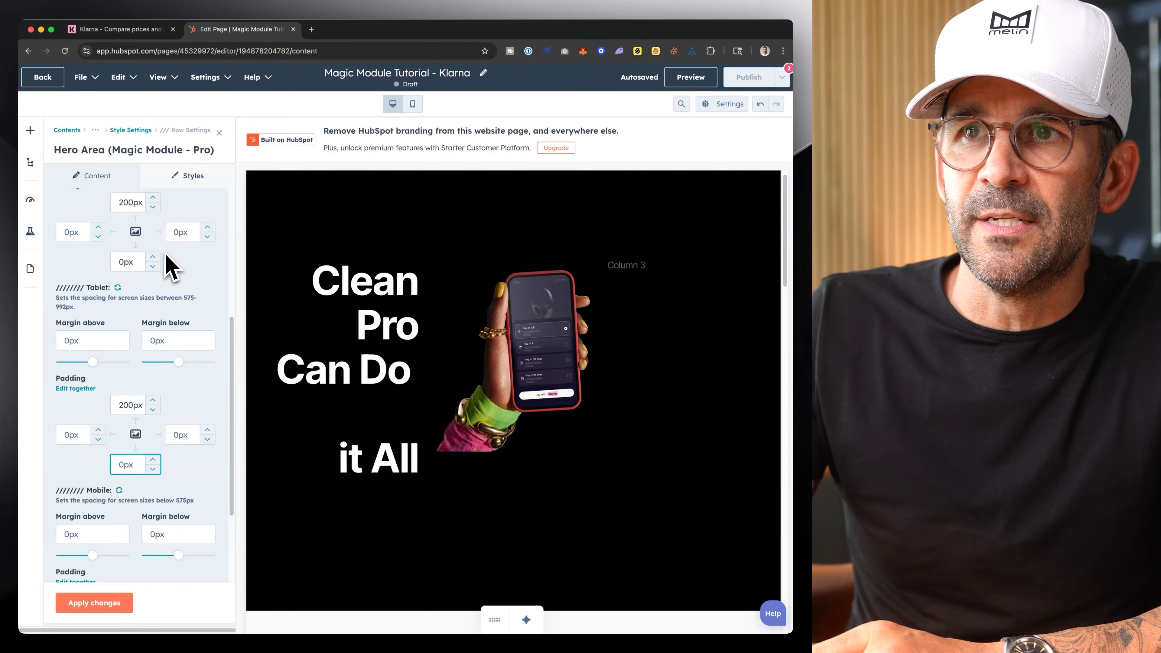
scroll(150, 317, down, 3)
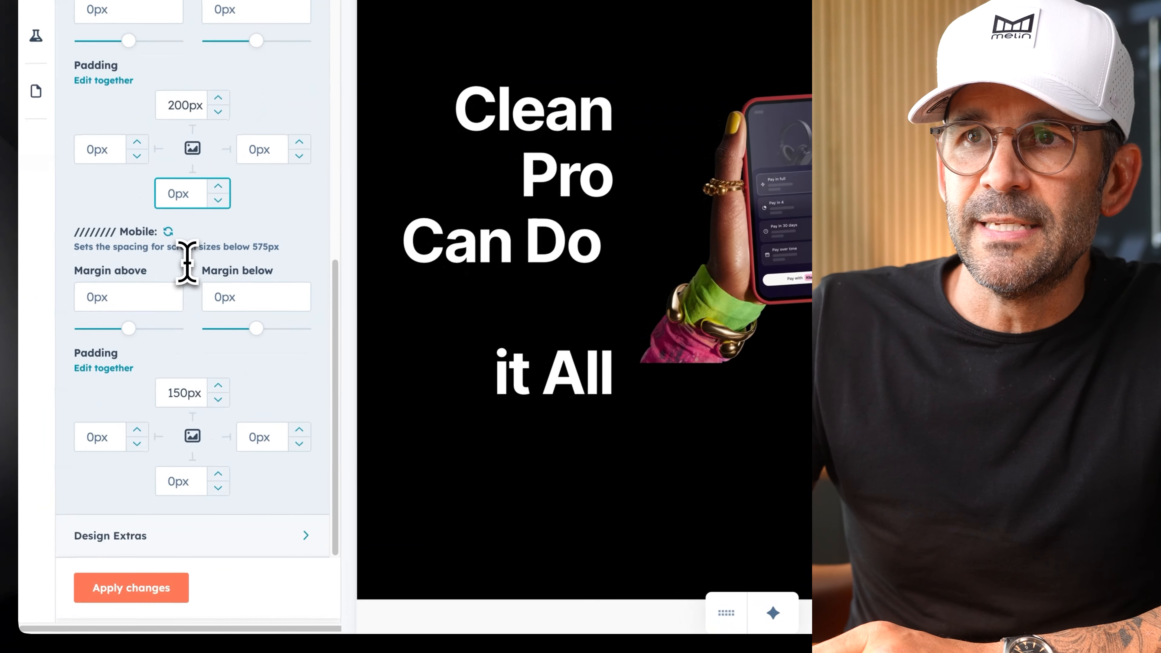
click(167, 480)
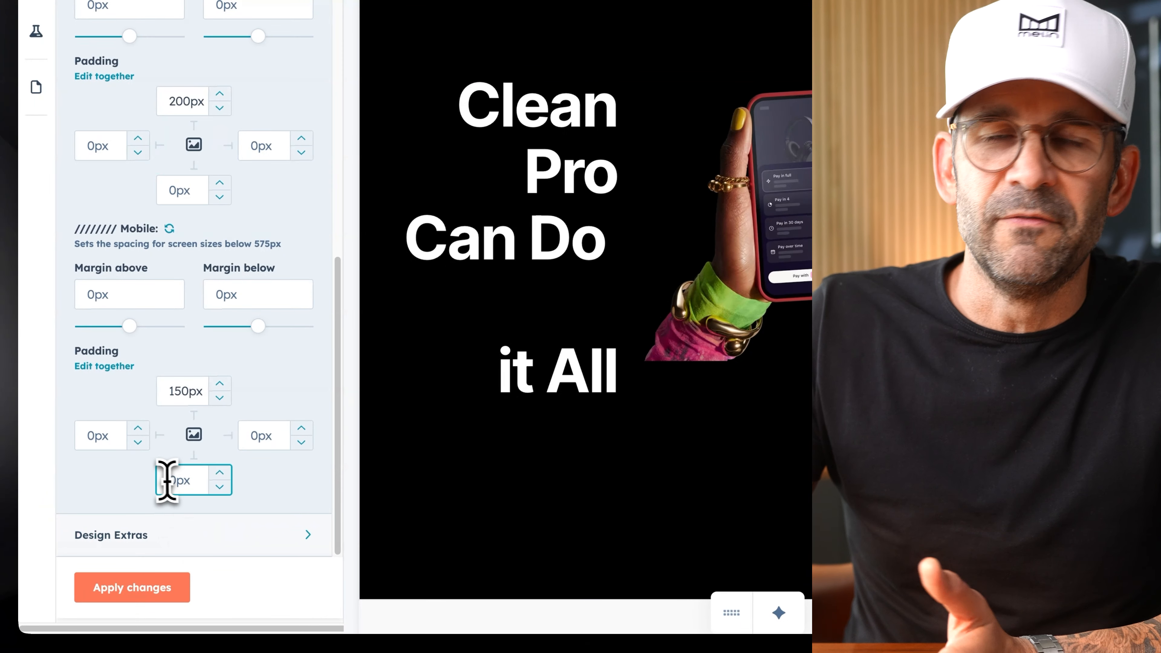
click(151, 592)
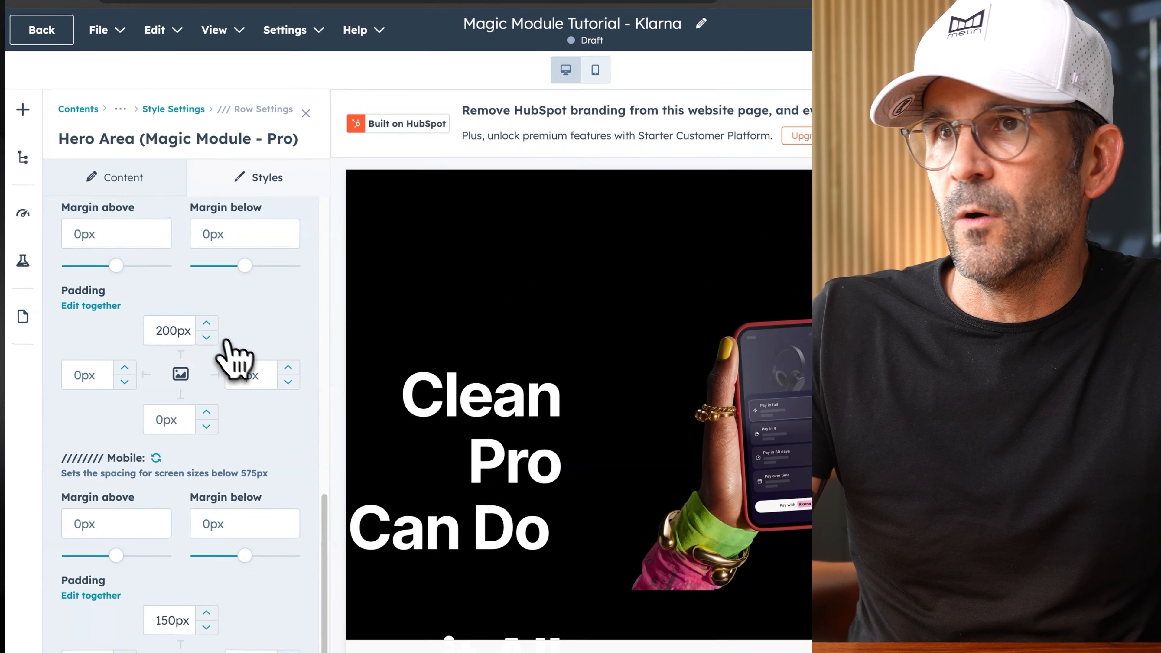
click(308, 112)
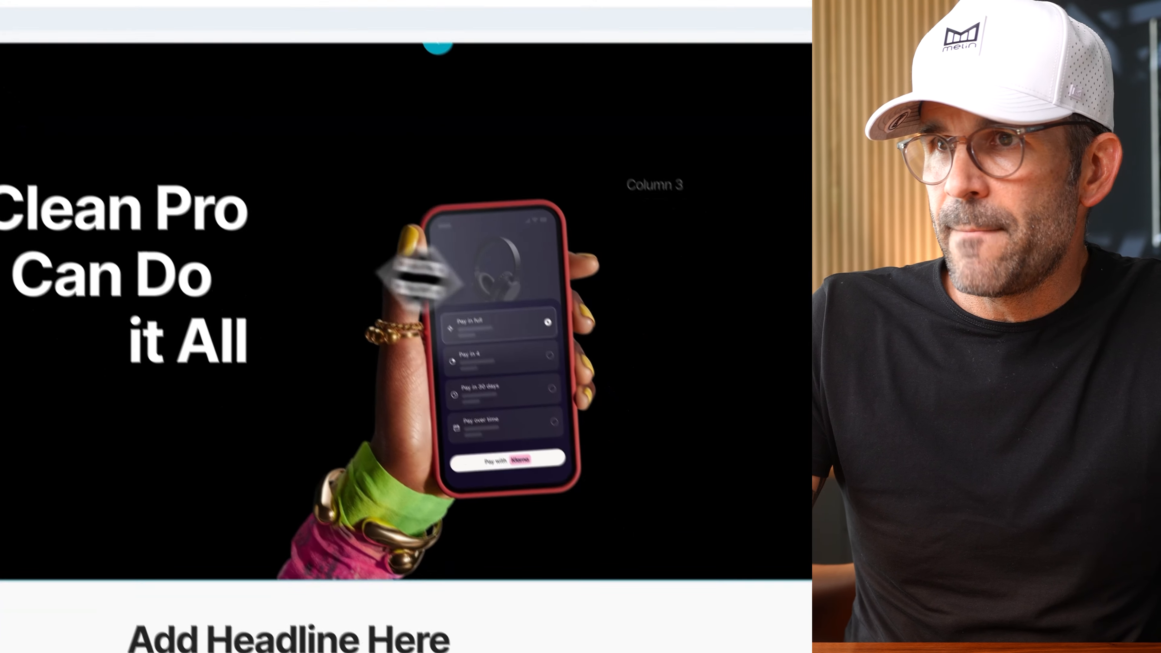
Step: Reopen the hero module and set column 2's vertical alignment to Bottom in its design extras
click(122, 222)
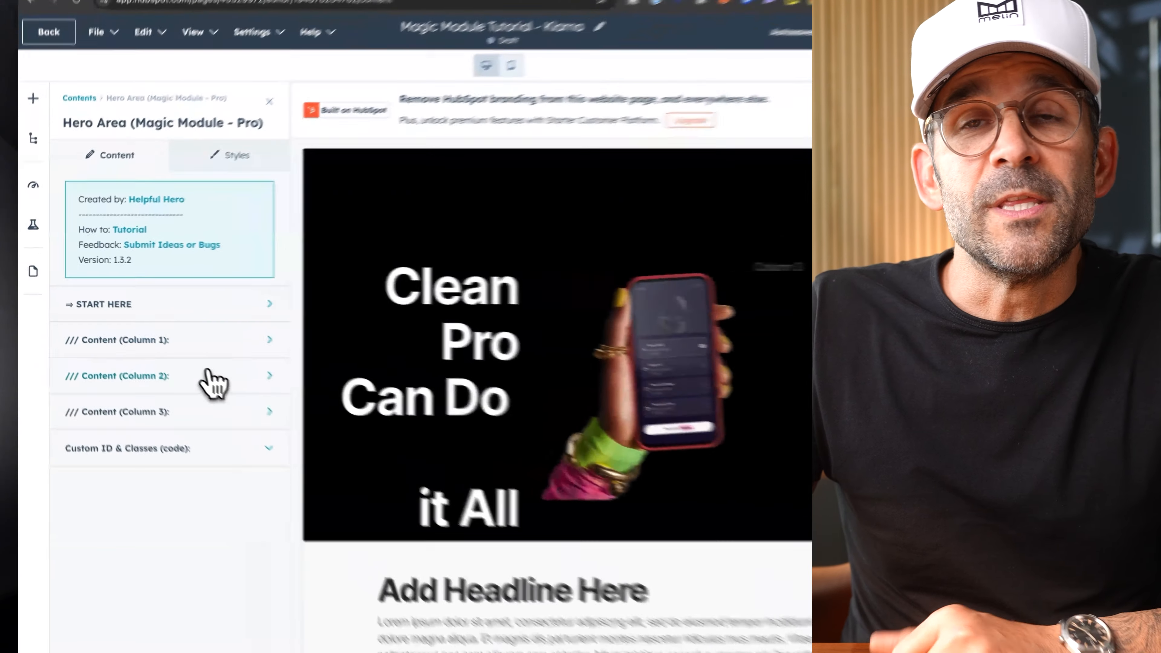
click(170, 354)
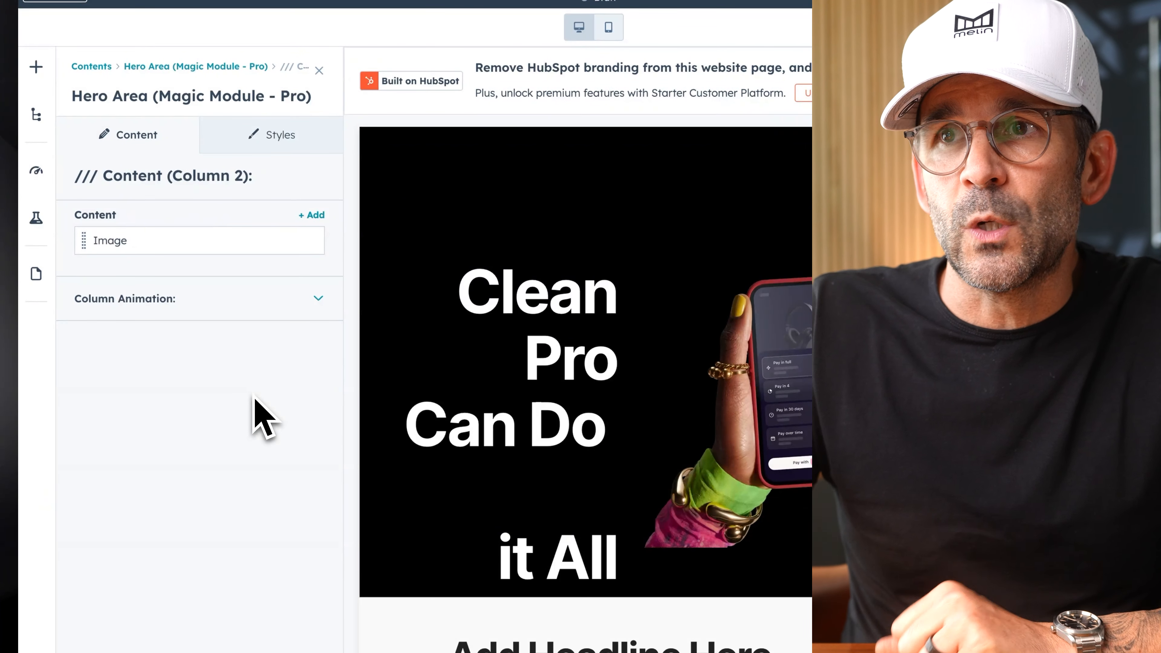
click(310, 138)
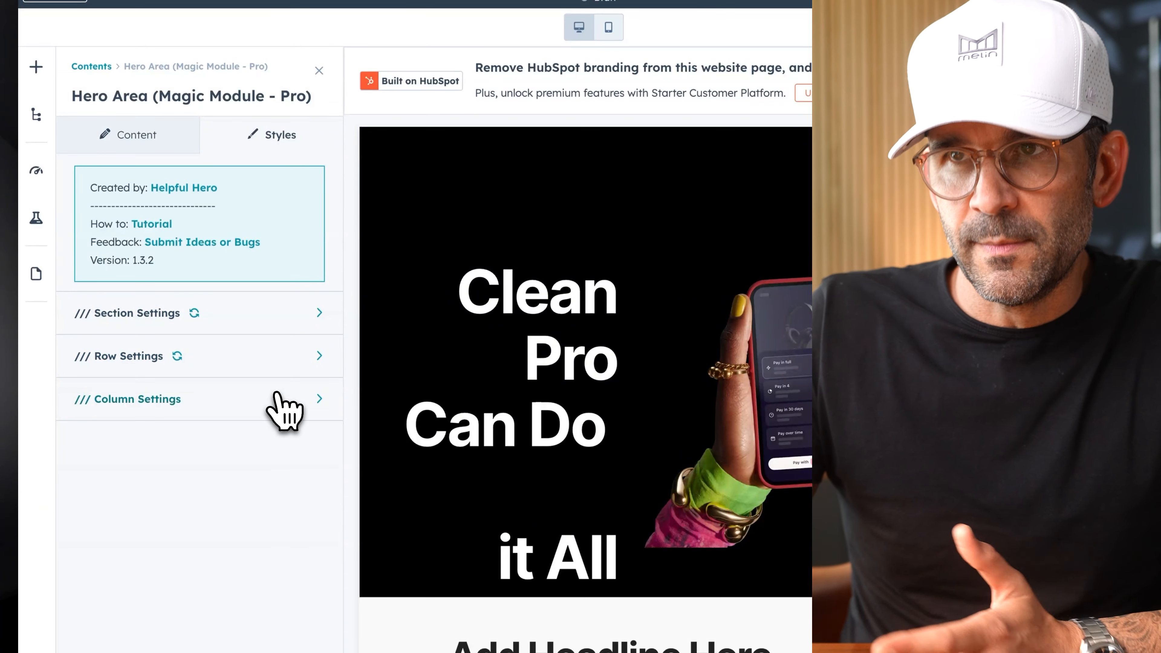
click(286, 405)
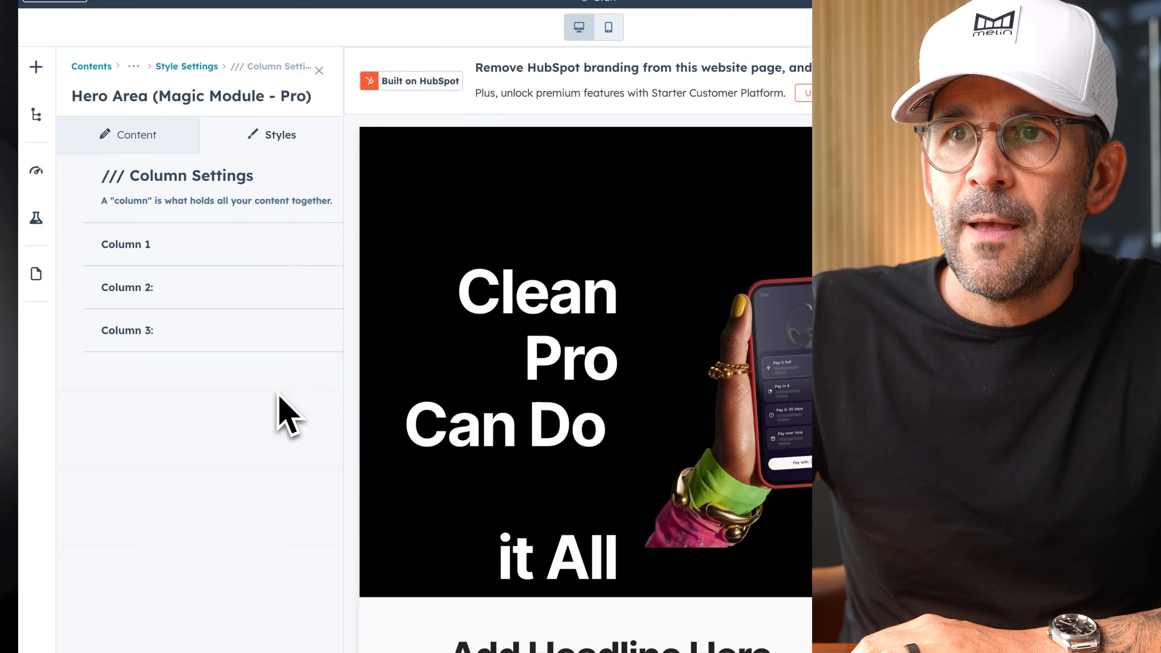
click(279, 294)
click(280, 314)
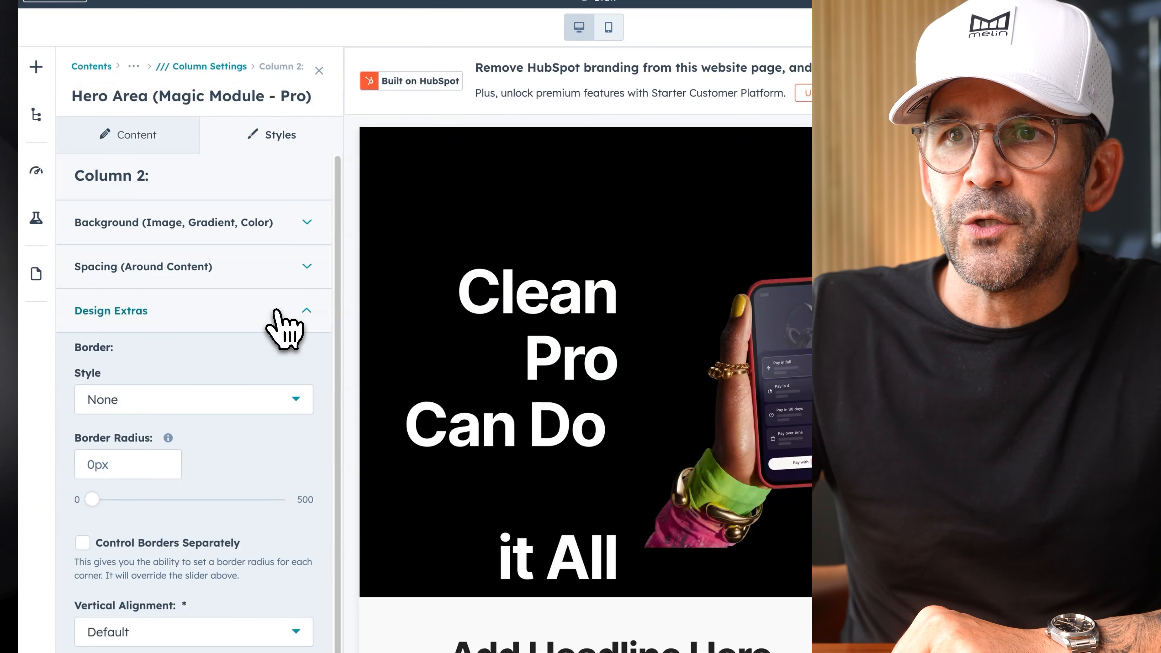
scroll(195, 494, down, 2)
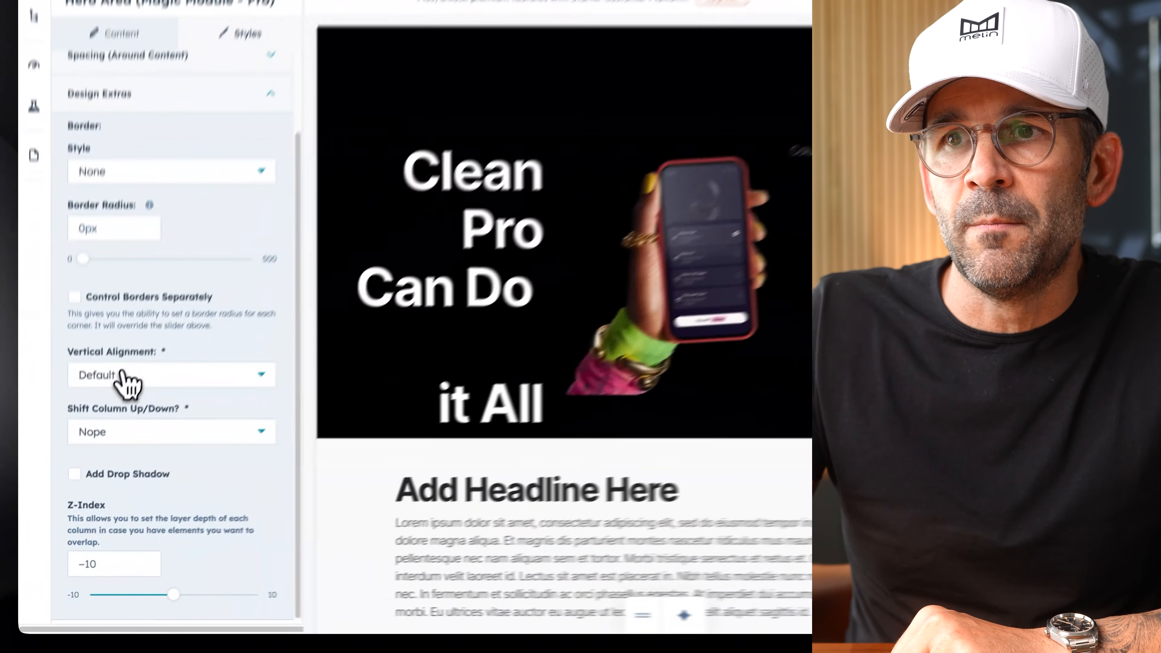
click(89, 436)
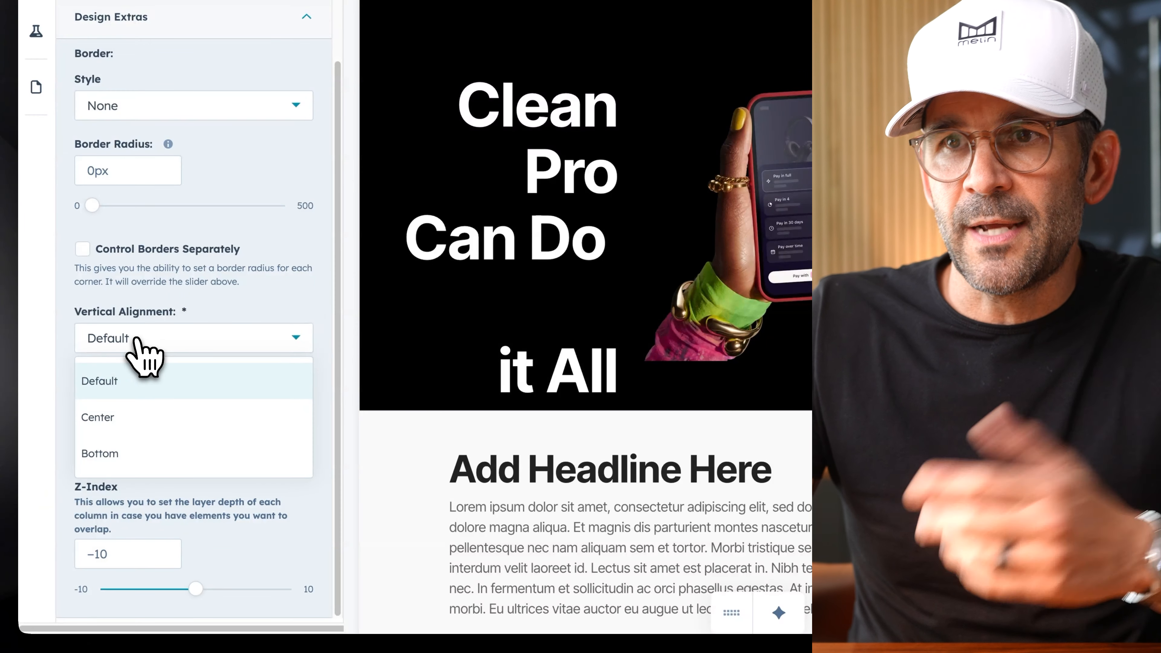
click(110, 455)
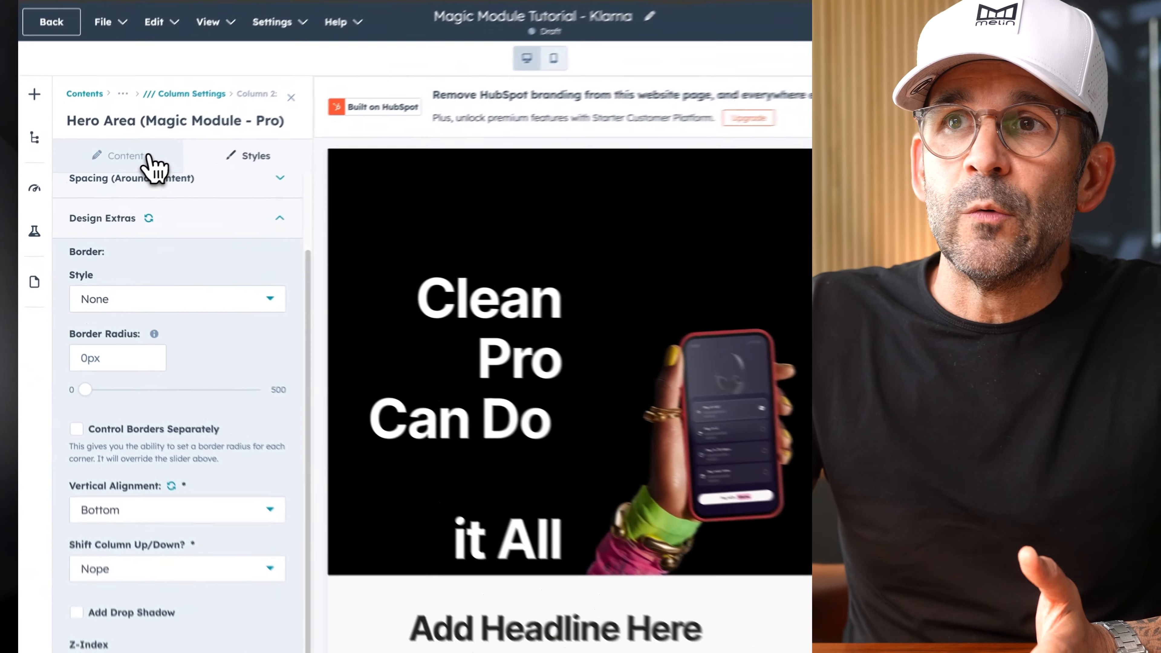
Step: Open the image element in column 2's content and expand its animation settings
click(121, 179)
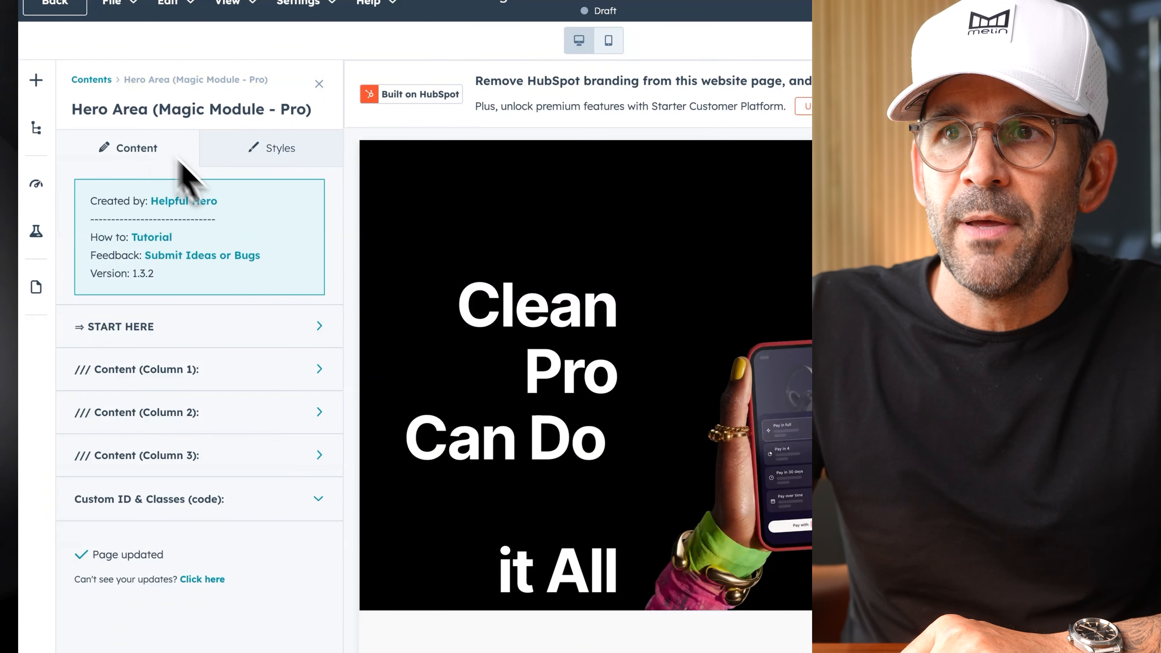
click(254, 409)
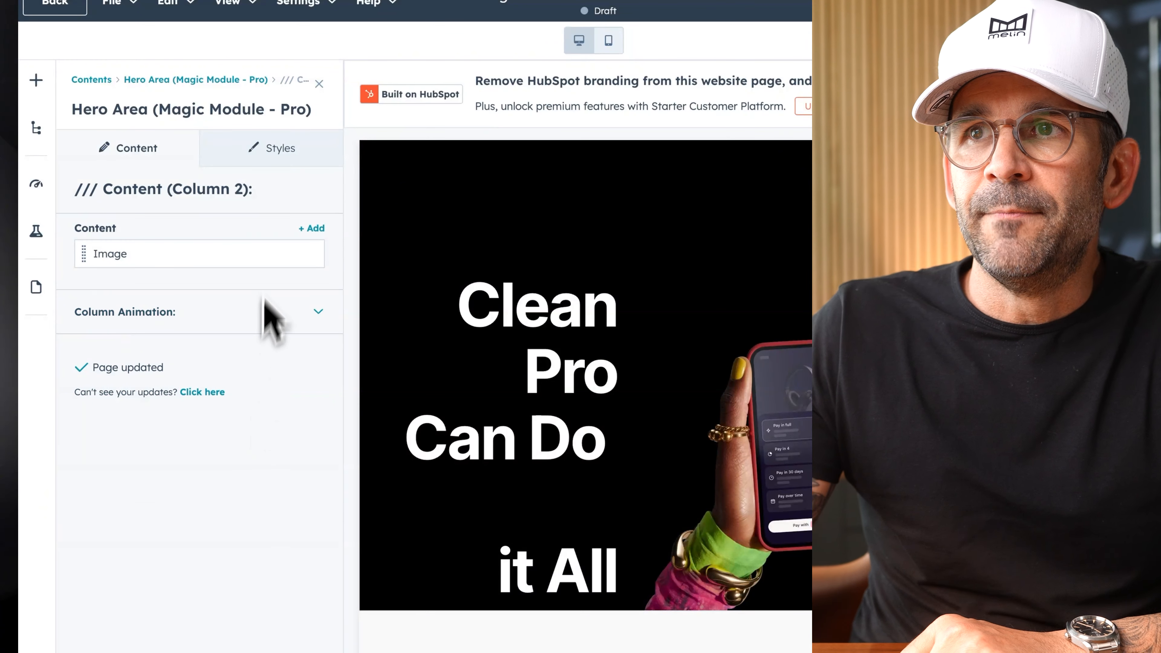
click(277, 253)
scroll(288, 471, down, 4)
scroll(287, 478, down, 5)
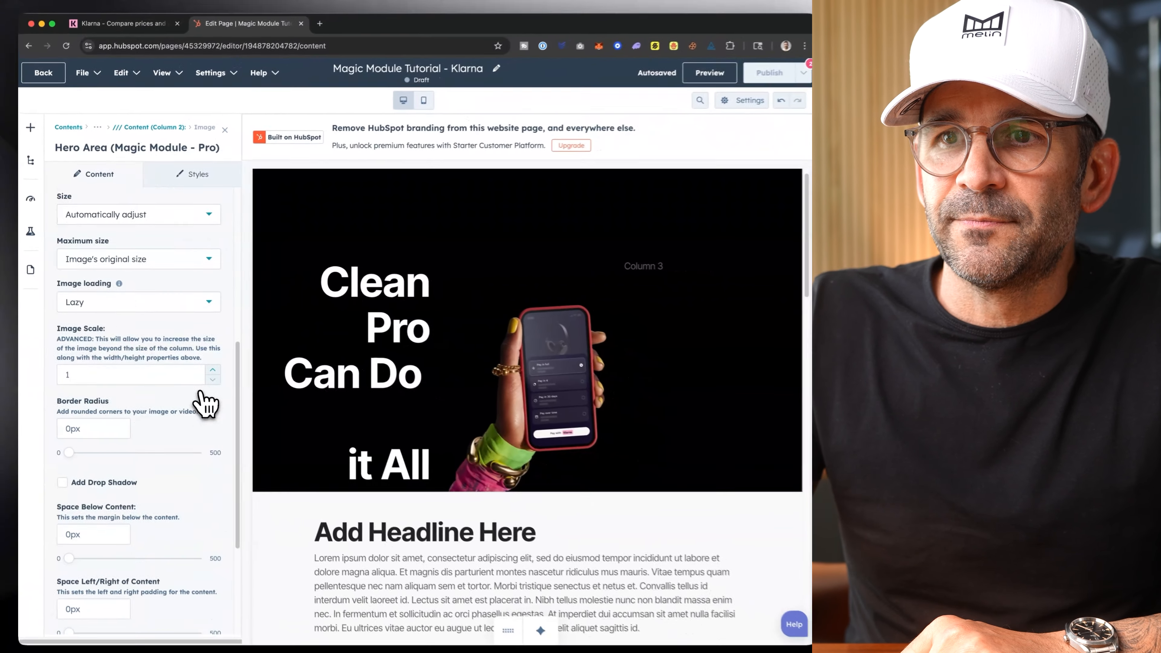
scroll(198, 410, down, 3)
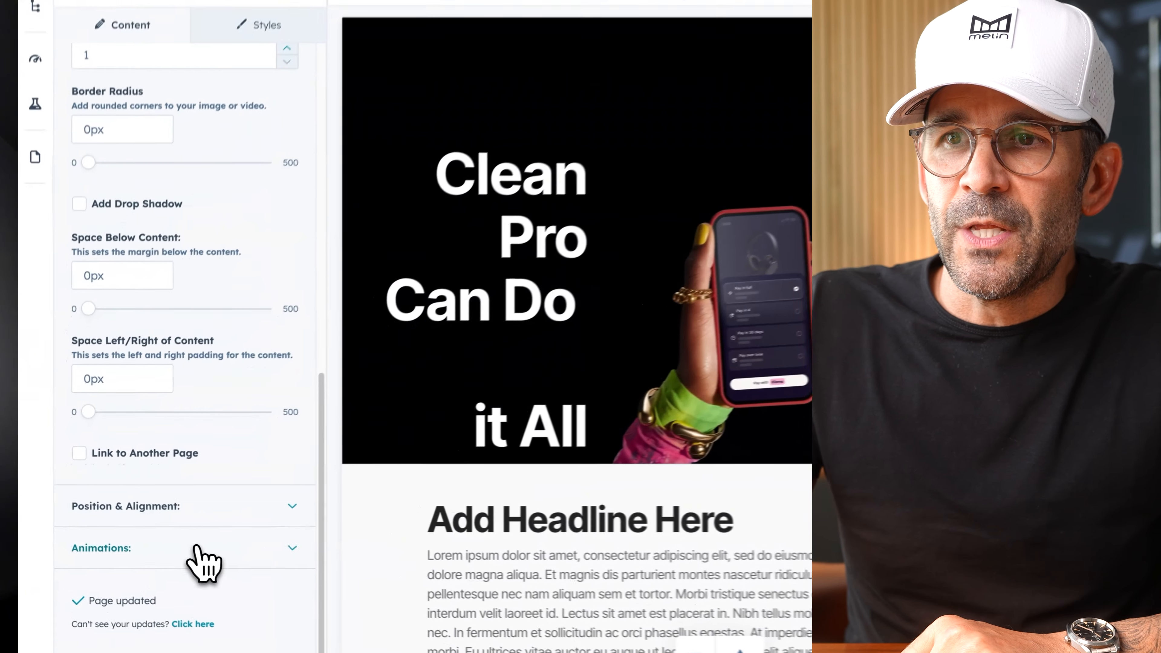
click(151, 544)
scroll(154, 548, down, 2)
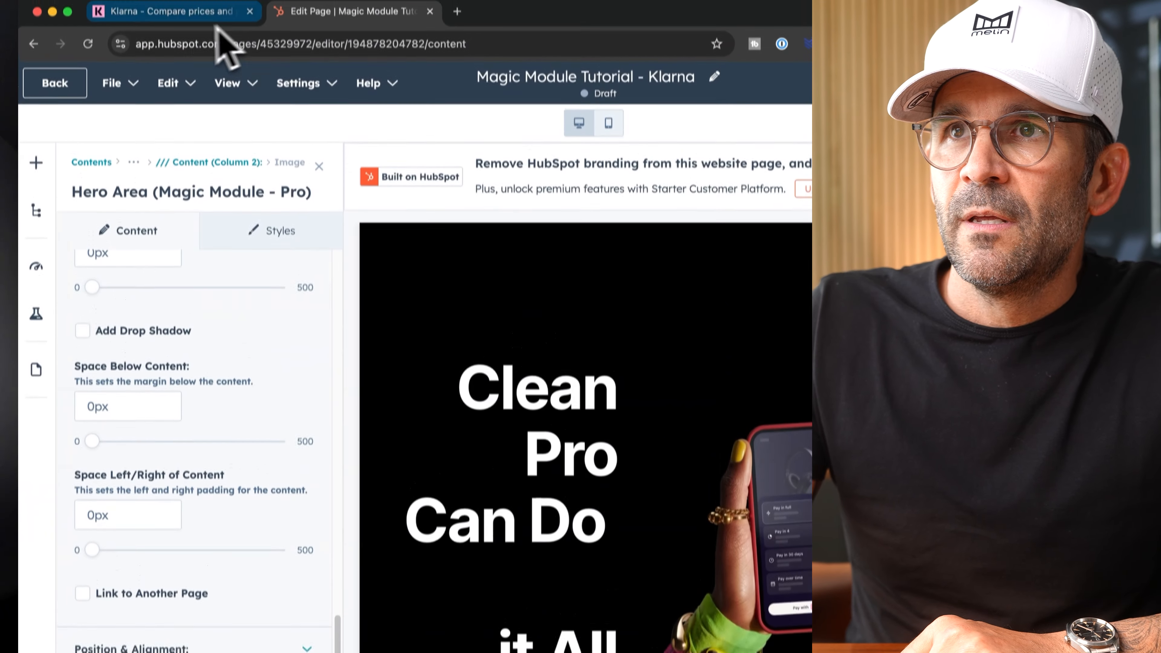
Step: Check the hero image on Klarna's homepage, then apply a Fade in Up animation to column 2's image in the page editor
click(165, 34)
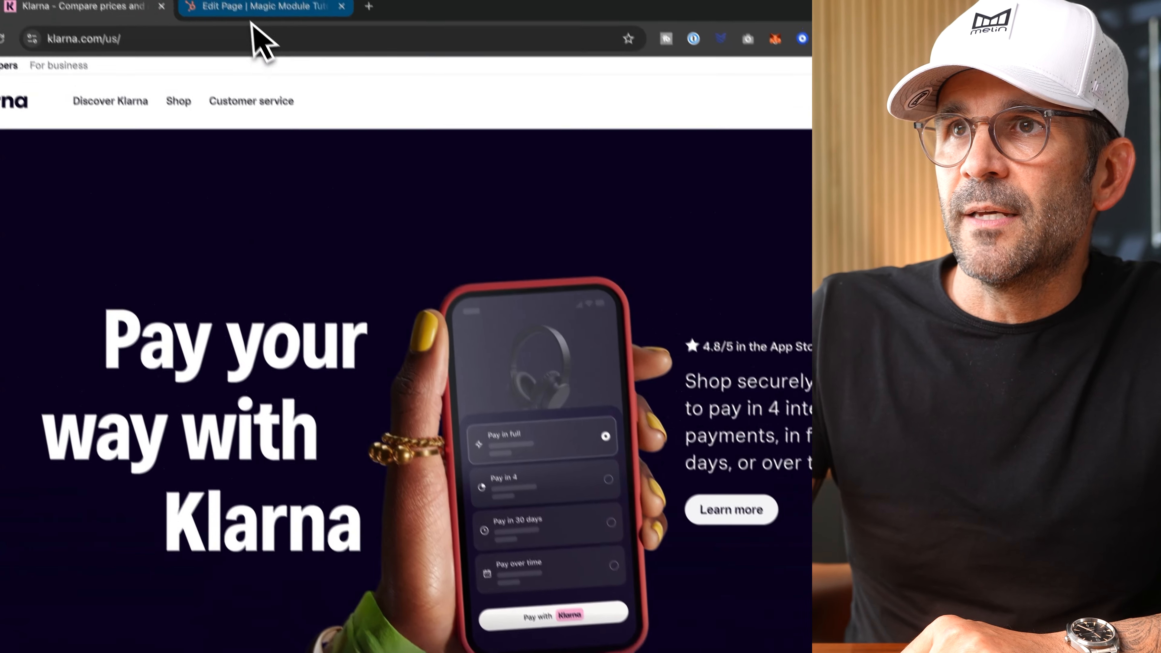
click(254, 26)
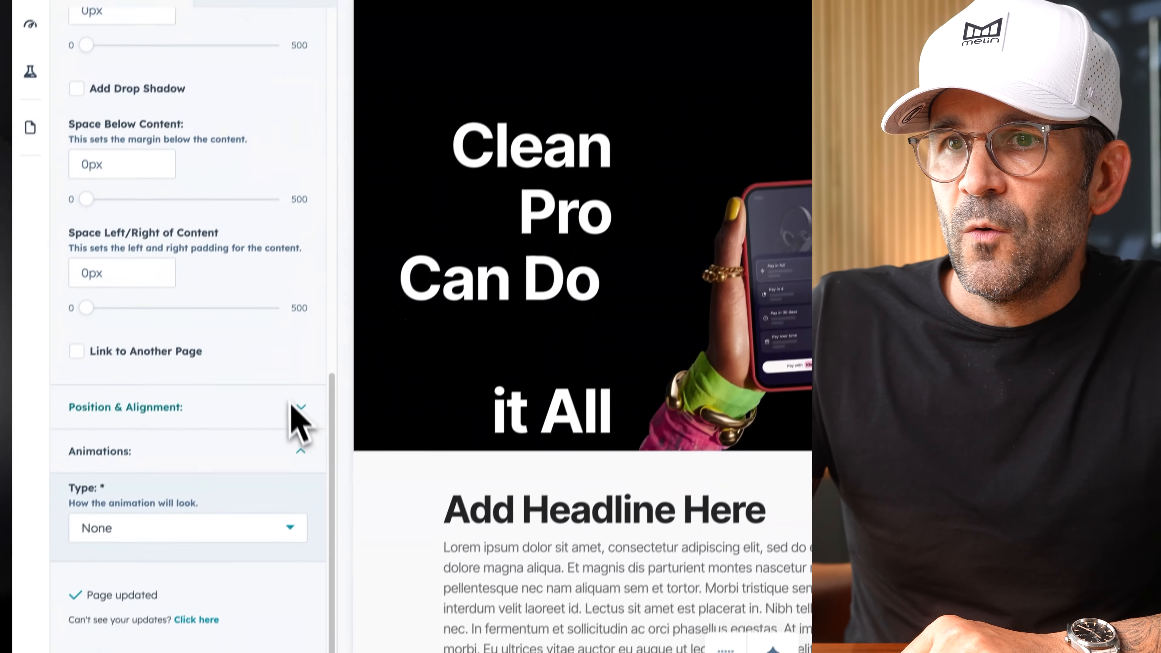
click(266, 525)
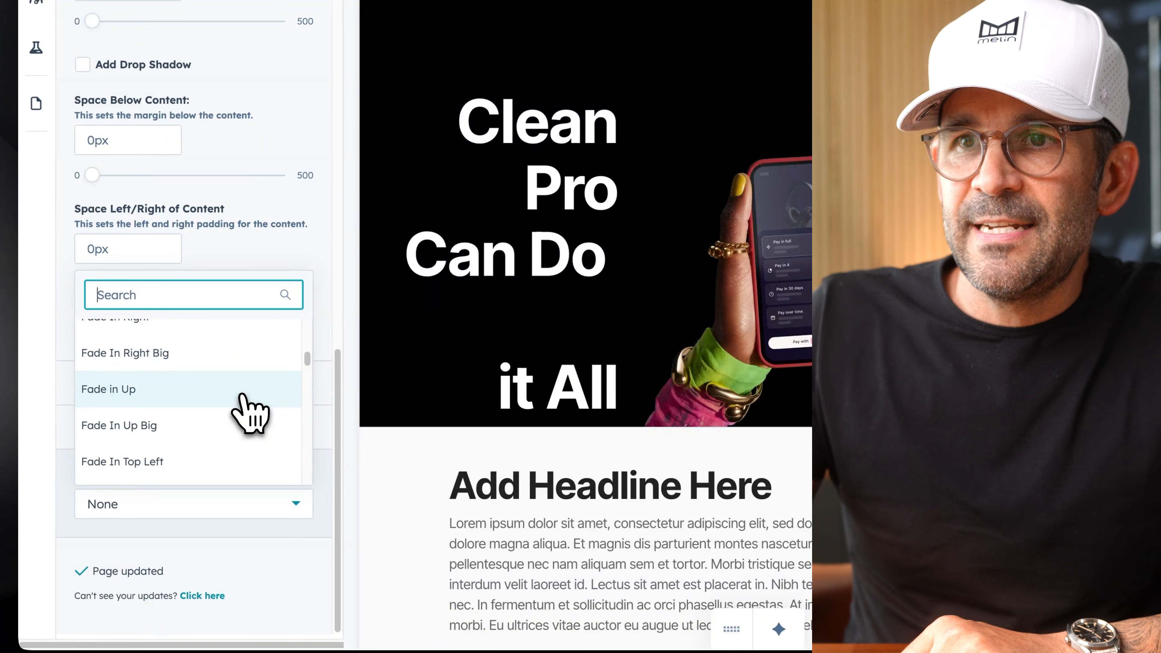
click(145, 394)
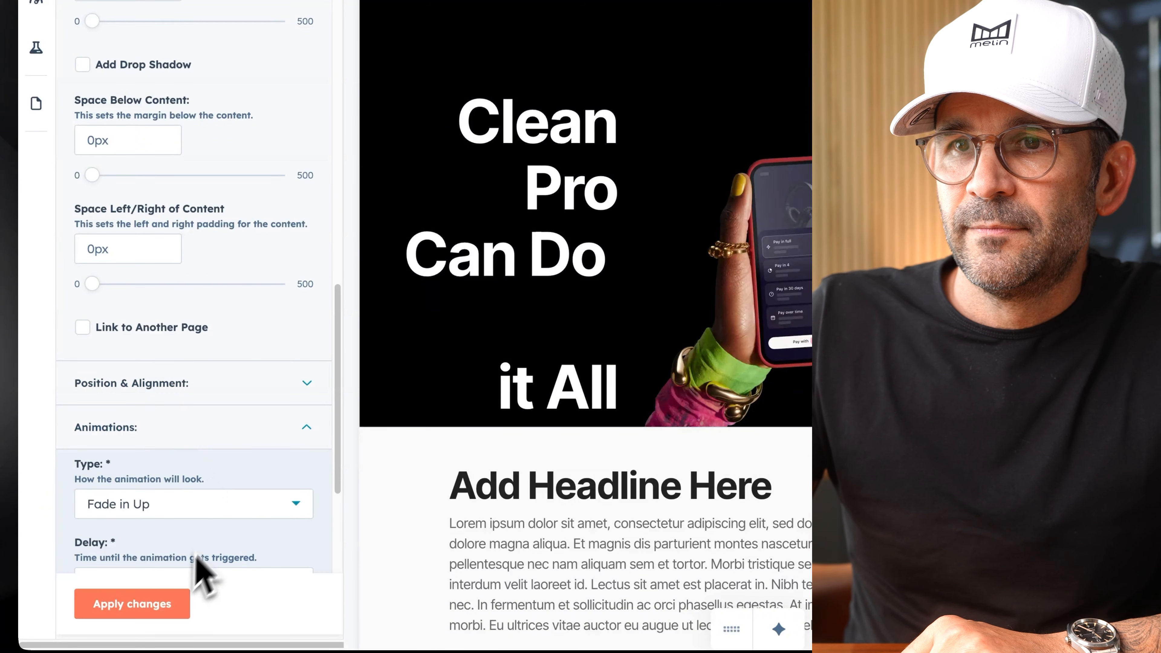
click(166, 603)
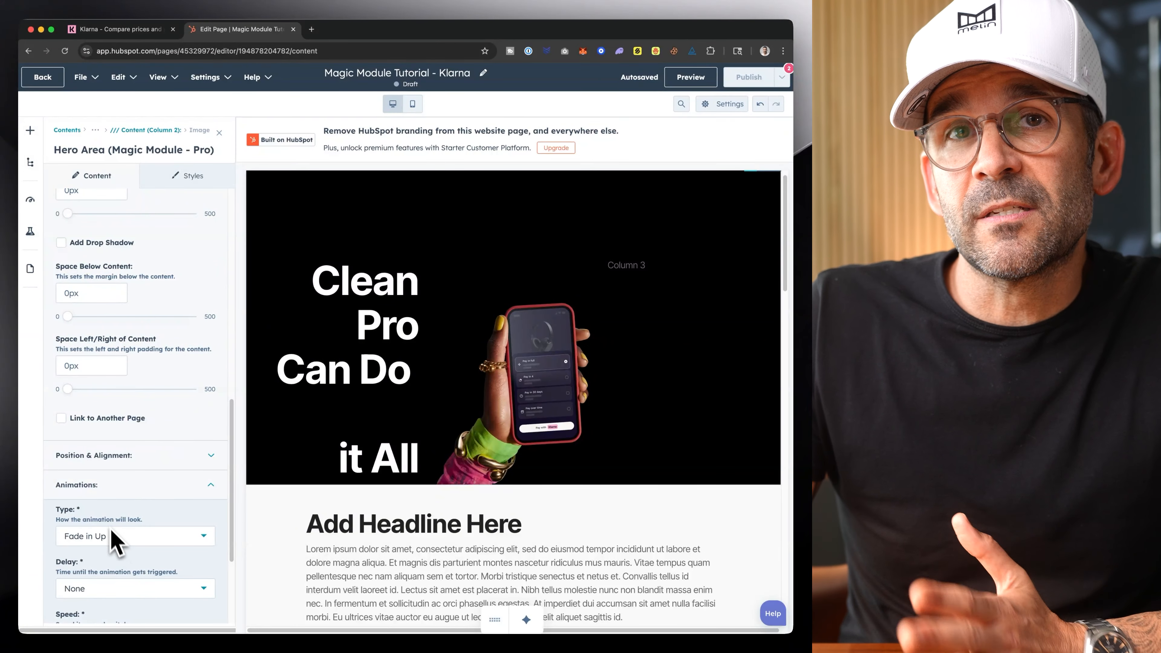
Step: Set the speed of the image's Fade in Up animation to Slower and apply the change
scroll(112, 532, down, 3)
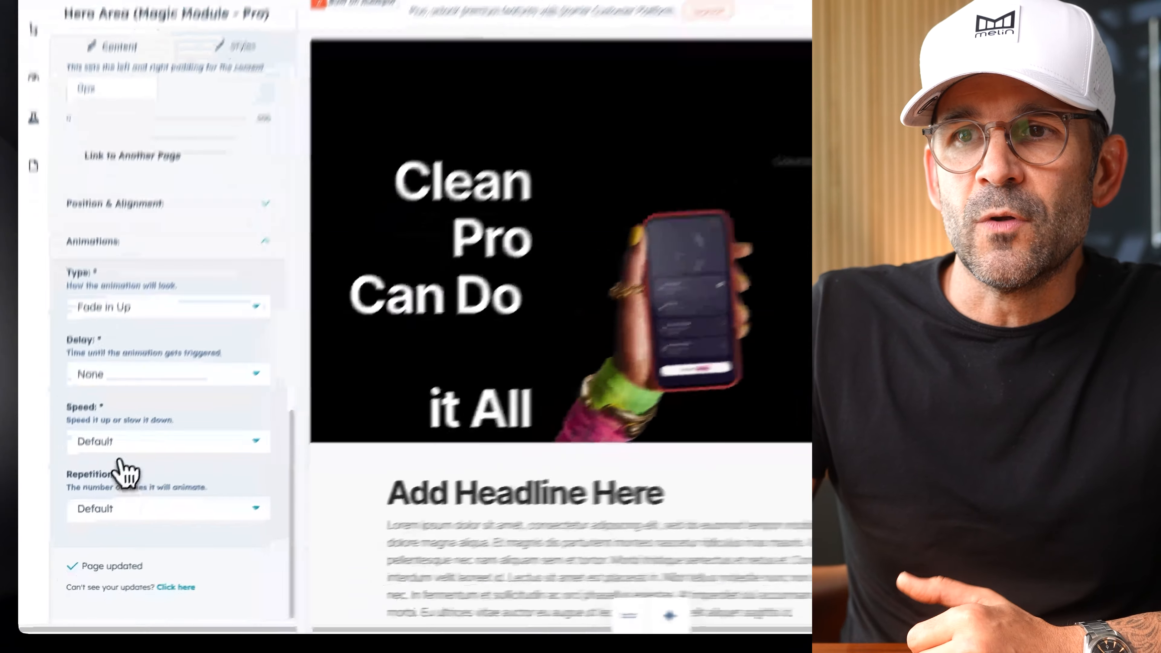
click(92, 484)
scroll(182, 549, down, 2)
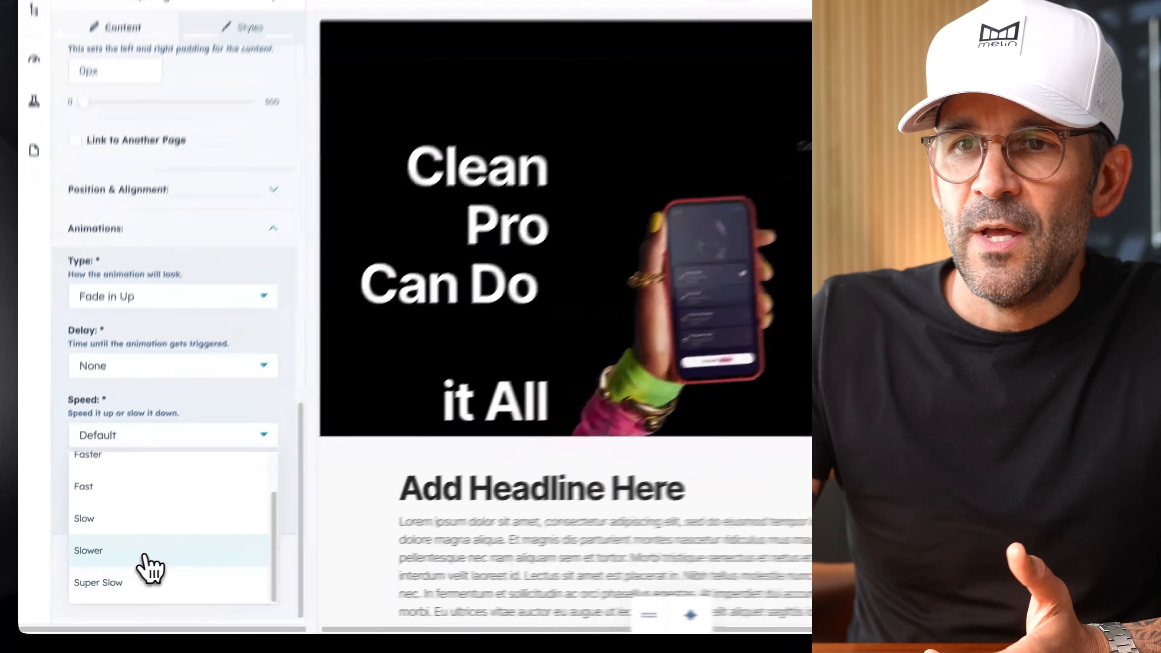
click(110, 576)
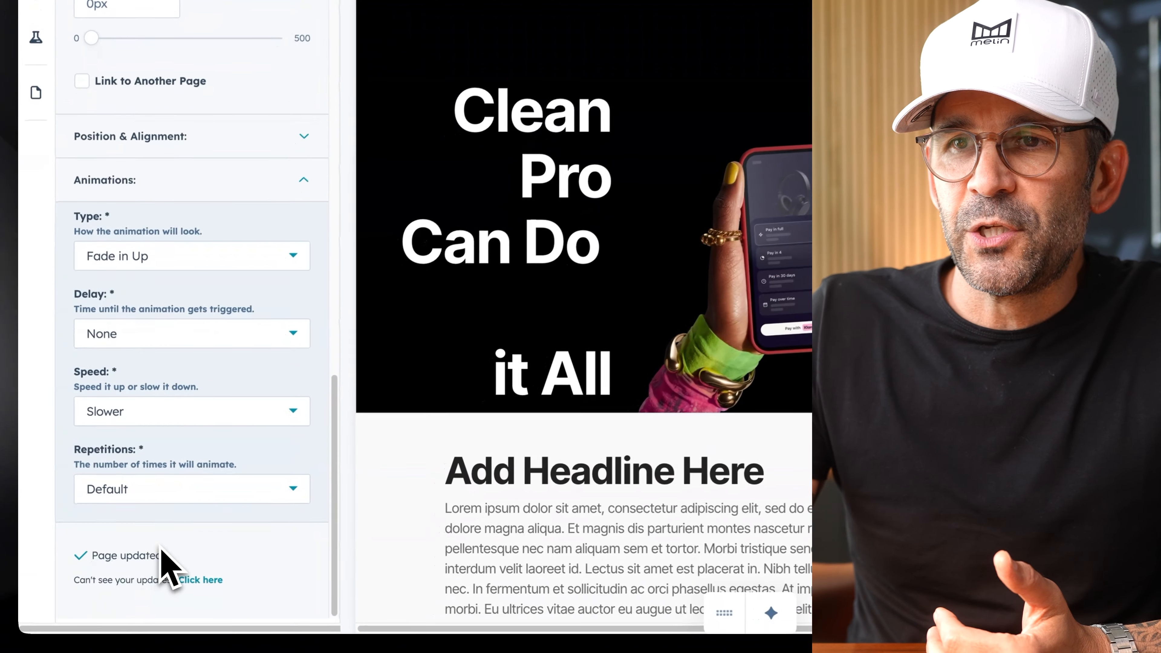
click(168, 590)
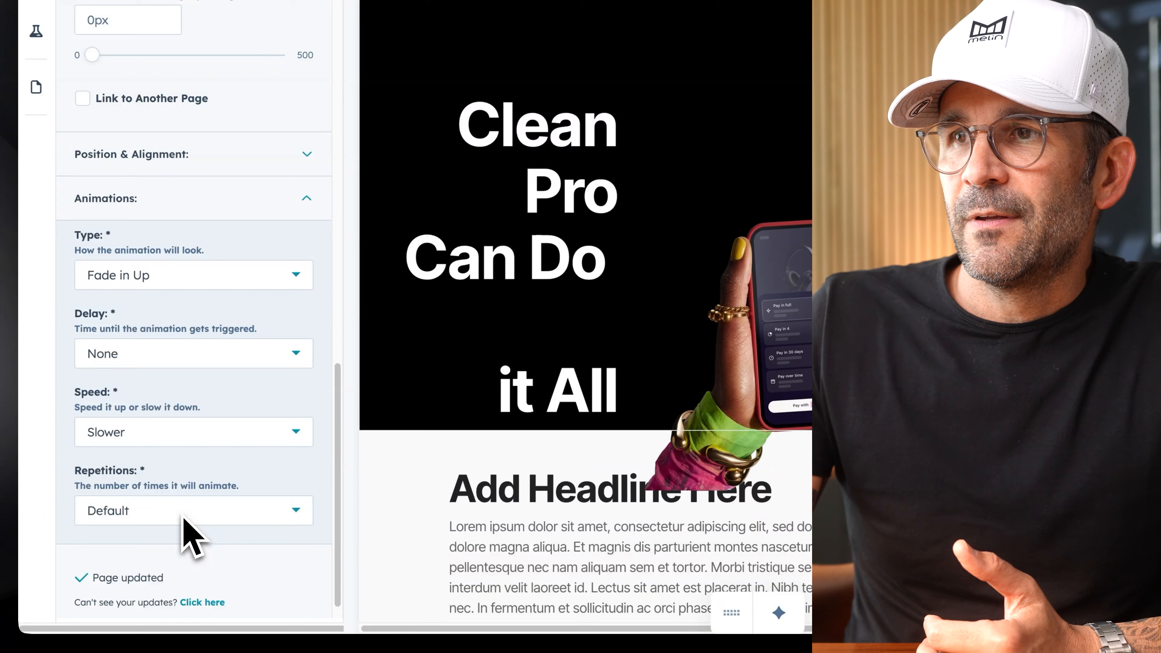
Step: Change the image animation's speed to Slow and apply the change
click(205, 432)
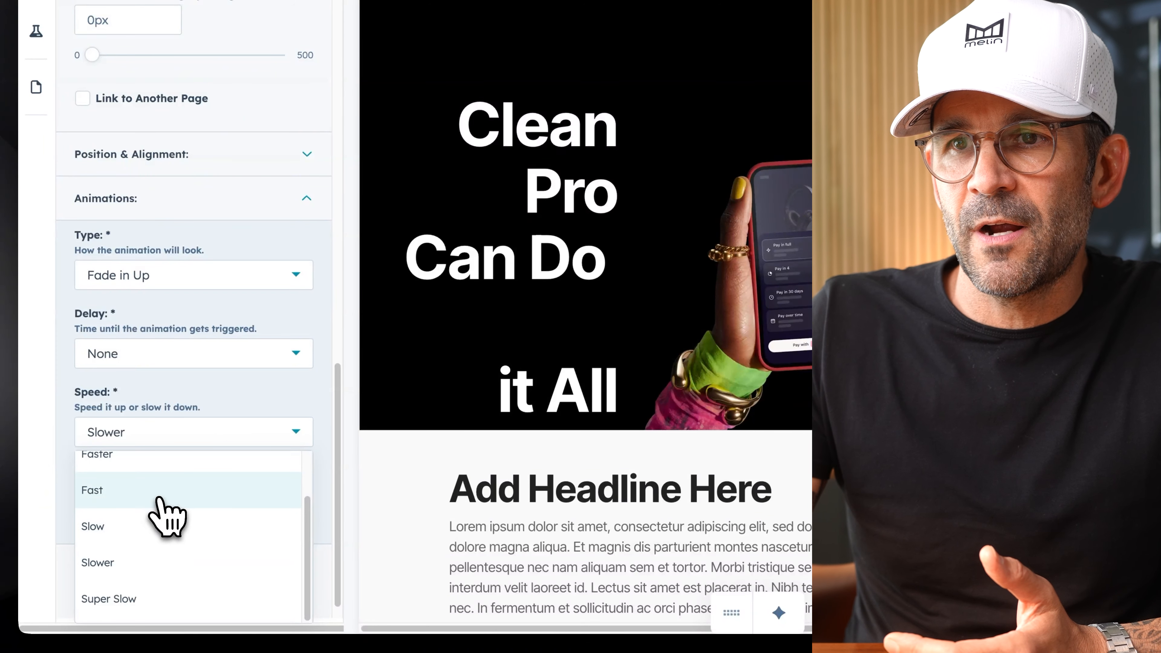
click(165, 527)
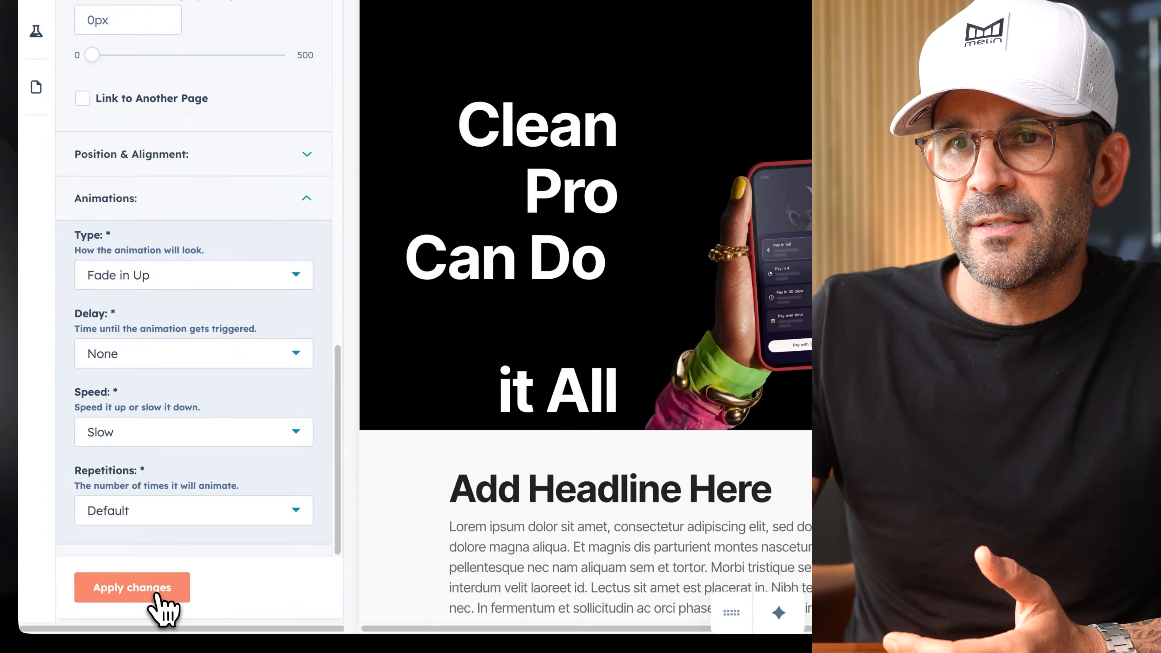
click(152, 603)
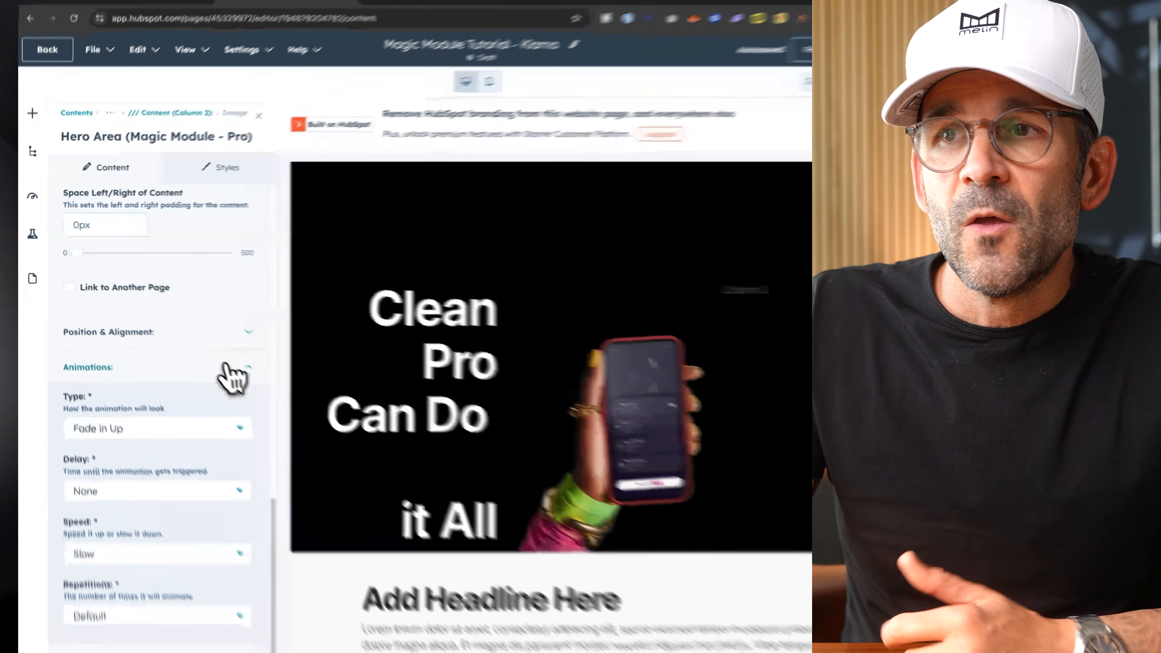
Step: Open column 1's Headline and Text element and turn on the dark editor for its rich text
scroll(201, 366, up, 10)
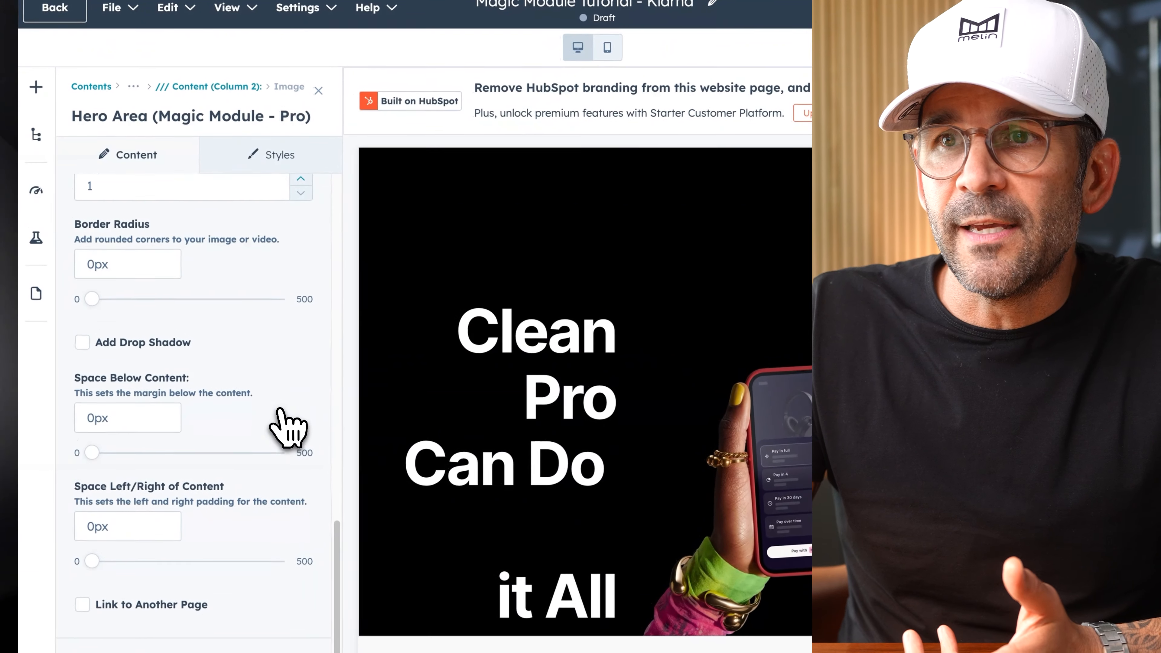
scroll(281, 407, up, 8)
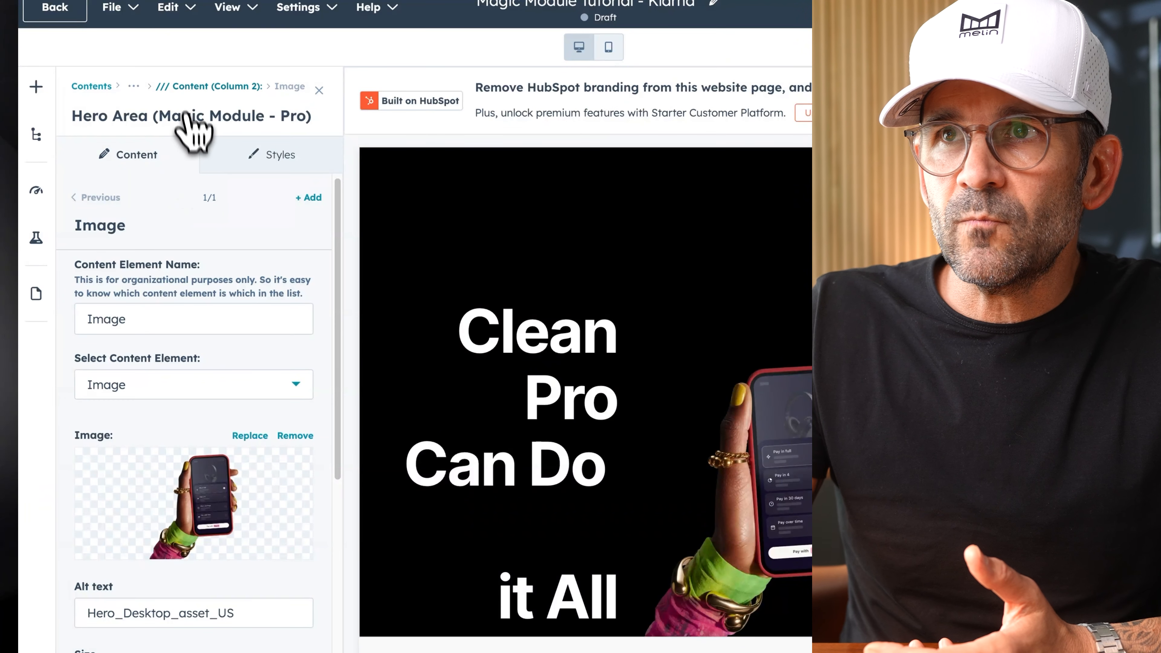
click(192, 87)
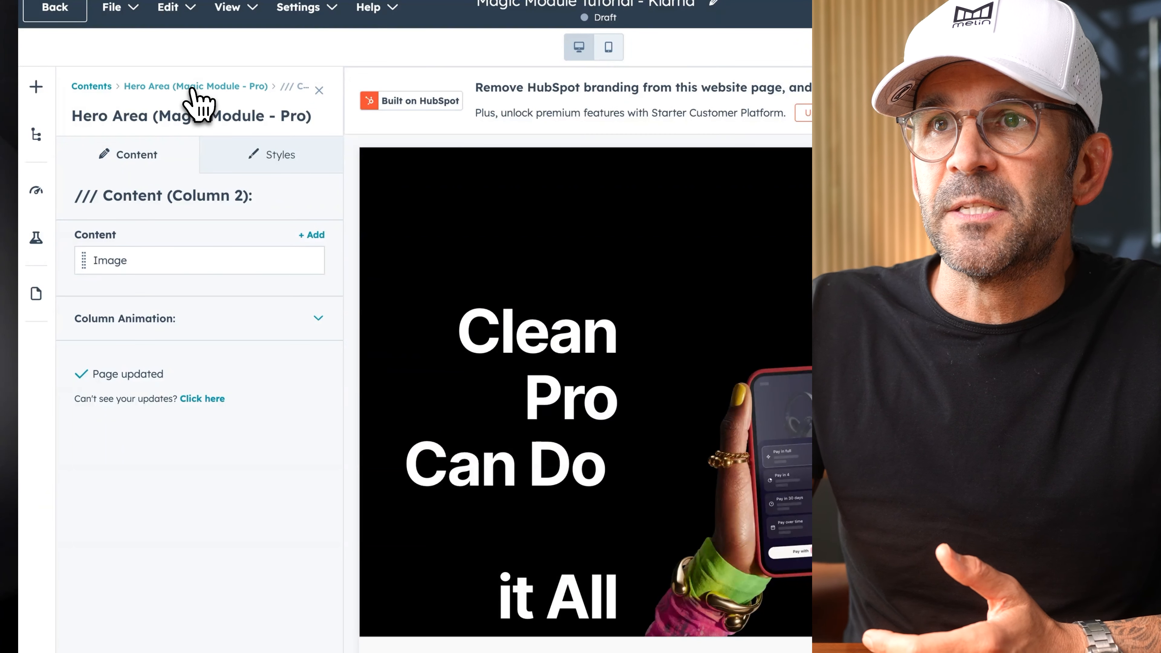
click(192, 87)
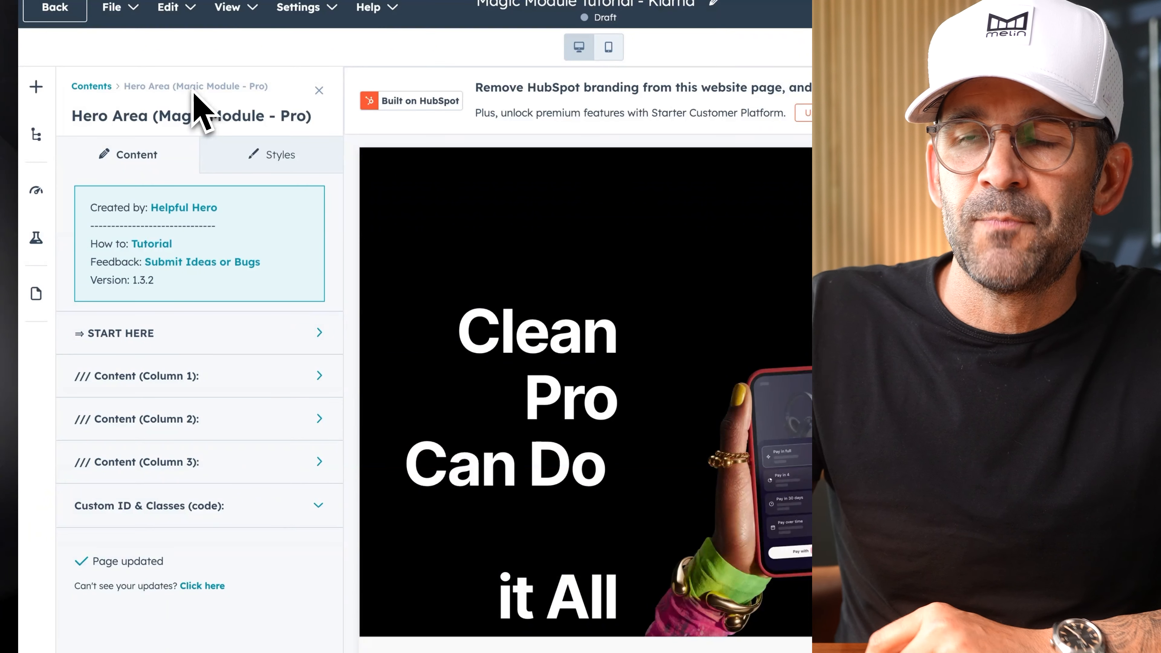
click(299, 386)
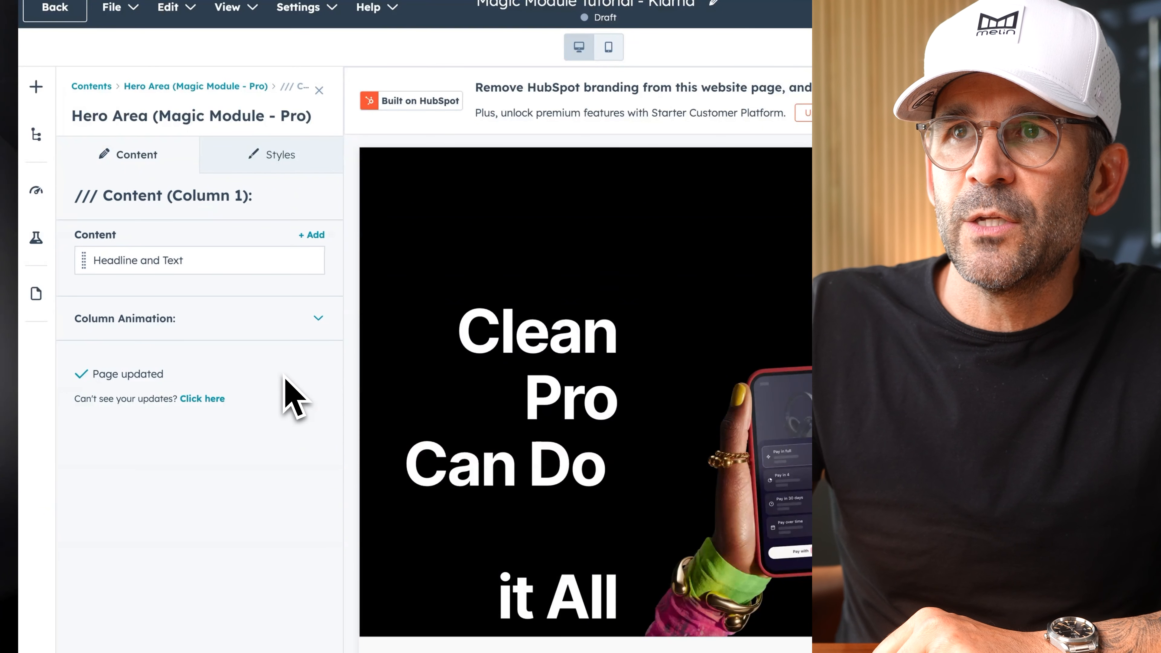
click(276, 258)
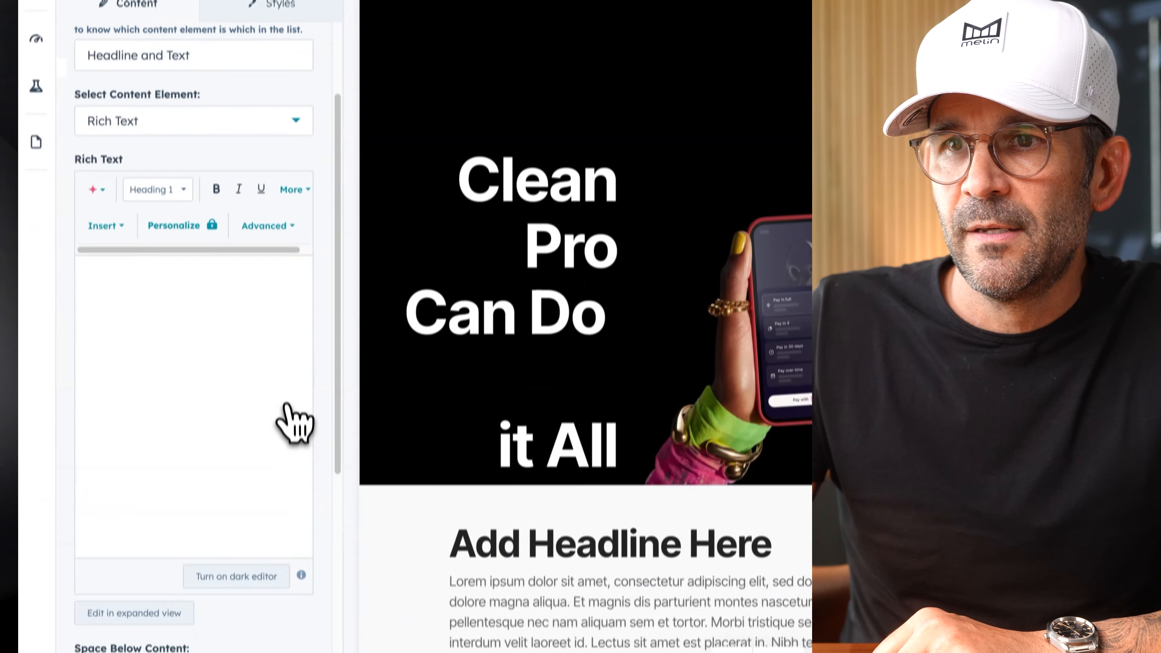
click(243, 577)
Step: Set the speed of the headline's Fade In Bottom Left animation to Slow and apply the change
scroll(236, 480, down, 4)
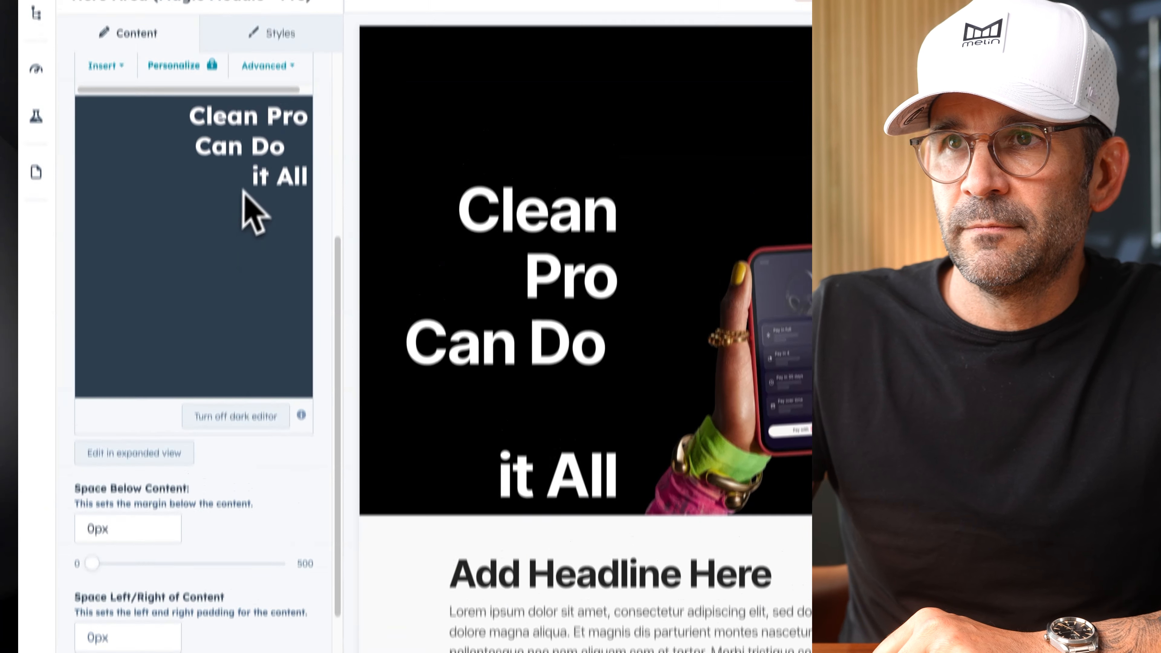
scroll(258, 288, down, 5)
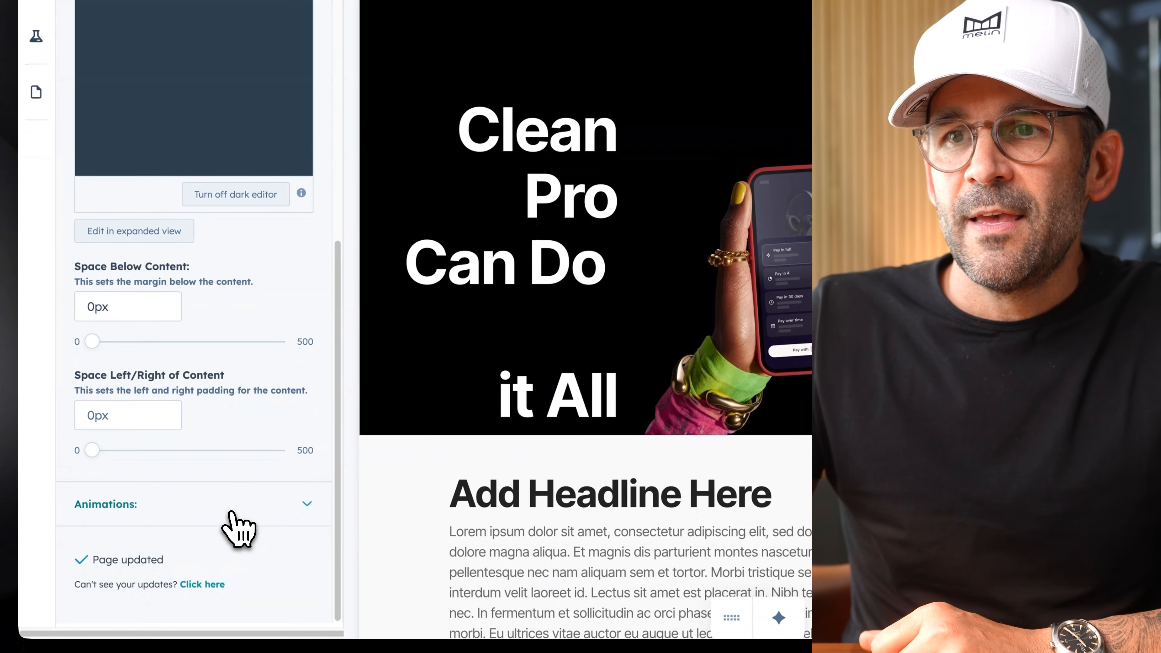
click(229, 562)
scroll(240, 567, down, 5)
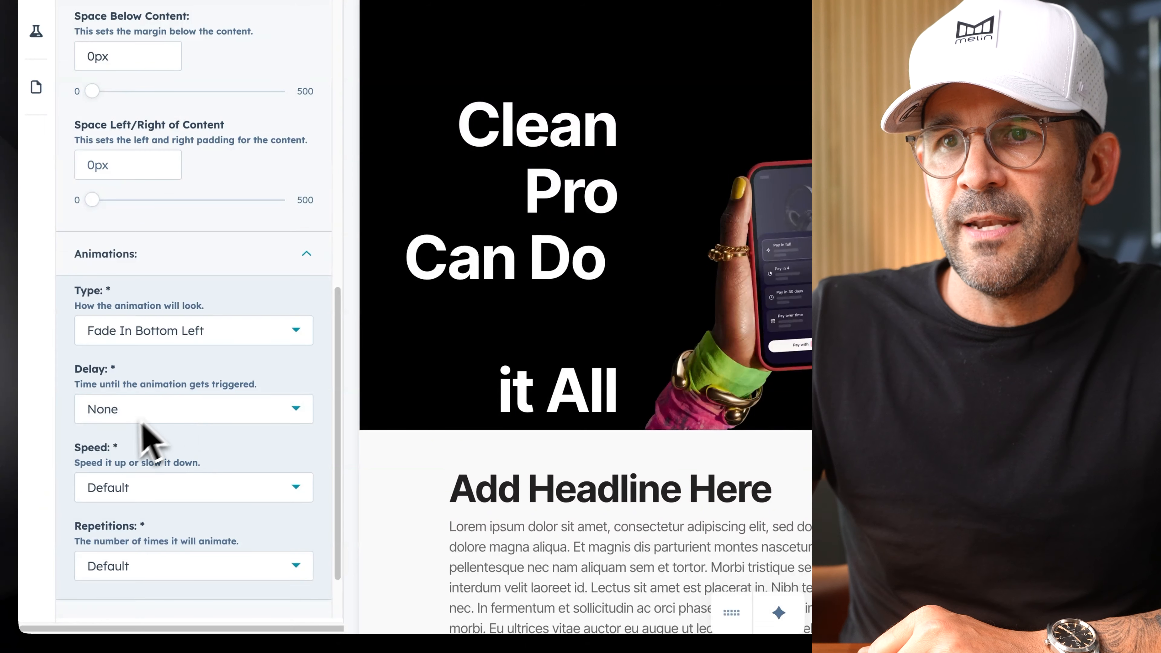
click(168, 491)
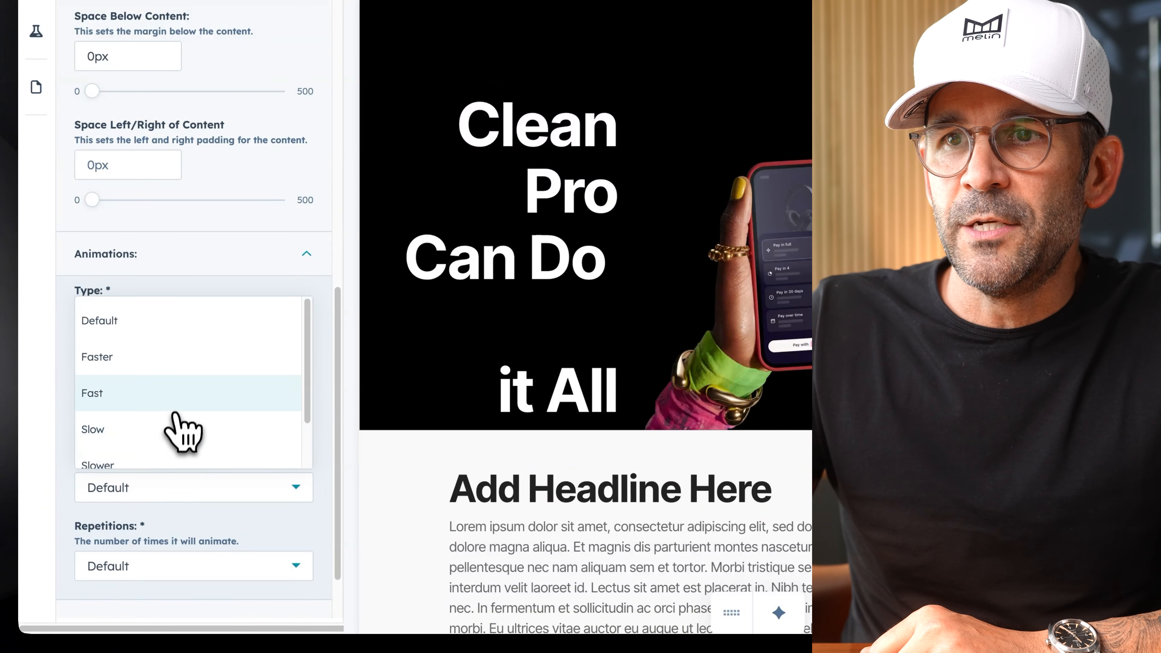
click(170, 434)
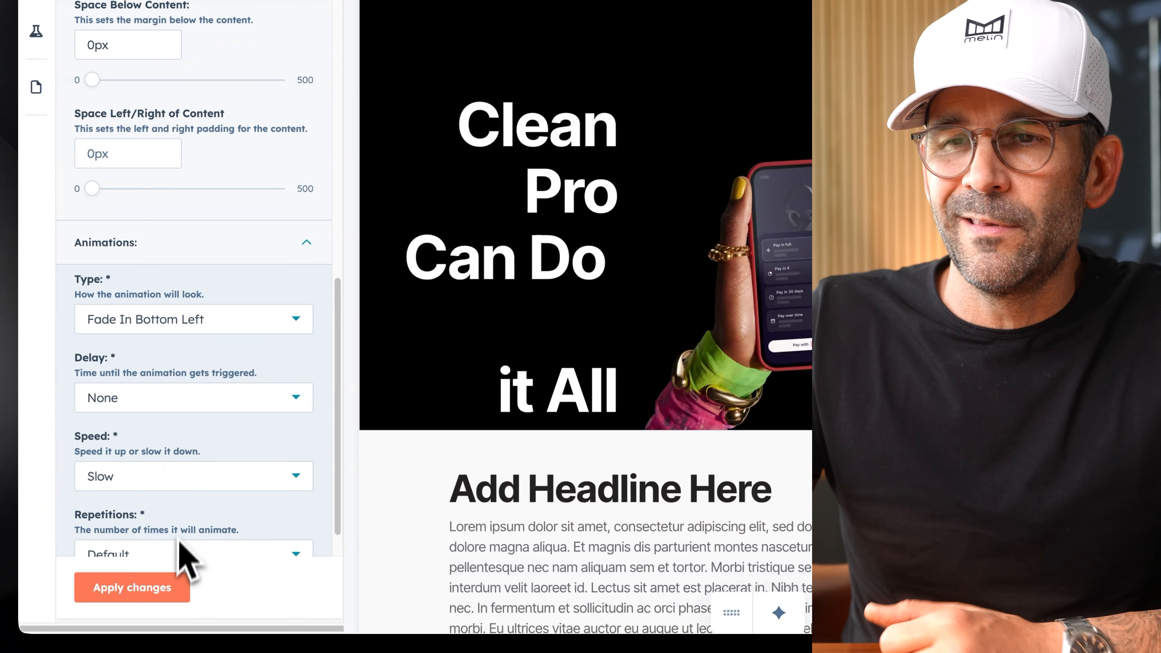
click(169, 591)
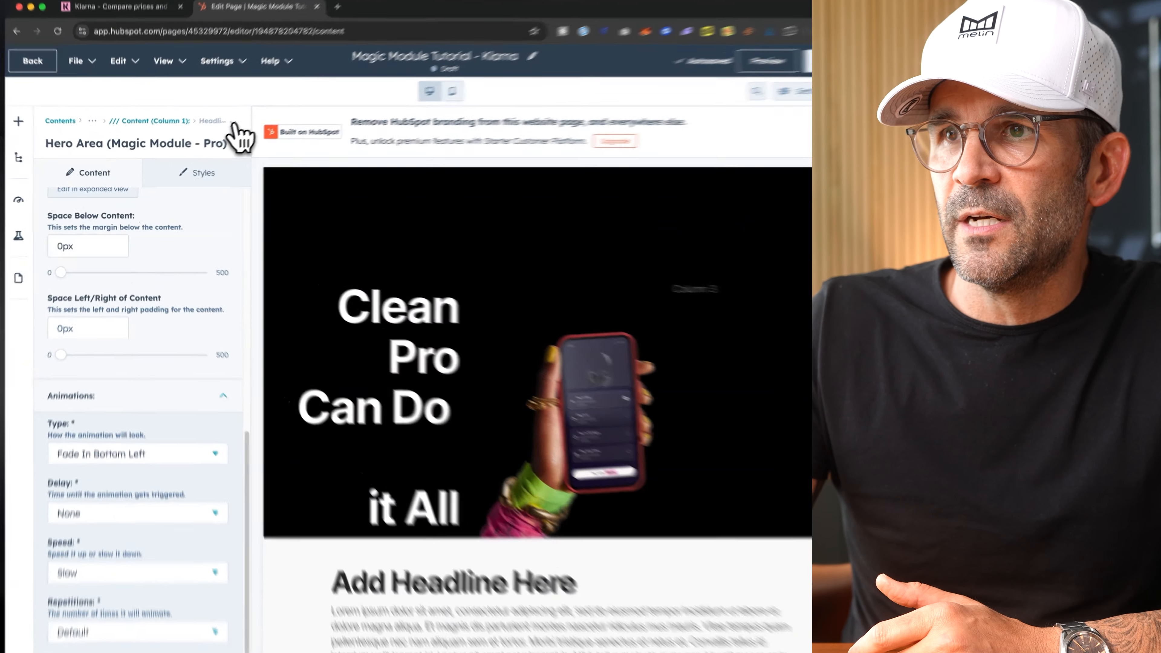
Step: Close the module settings to examine the third column of Klarna's hero, then reopen the hero module in the page editor
click(219, 133)
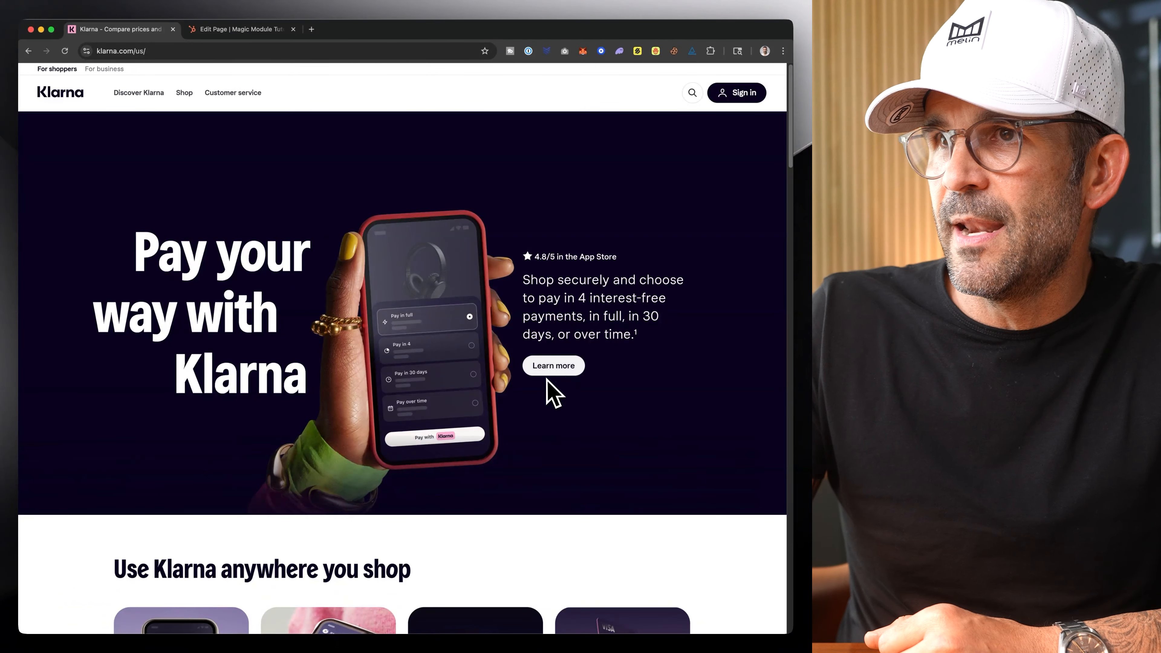
click(215, 28)
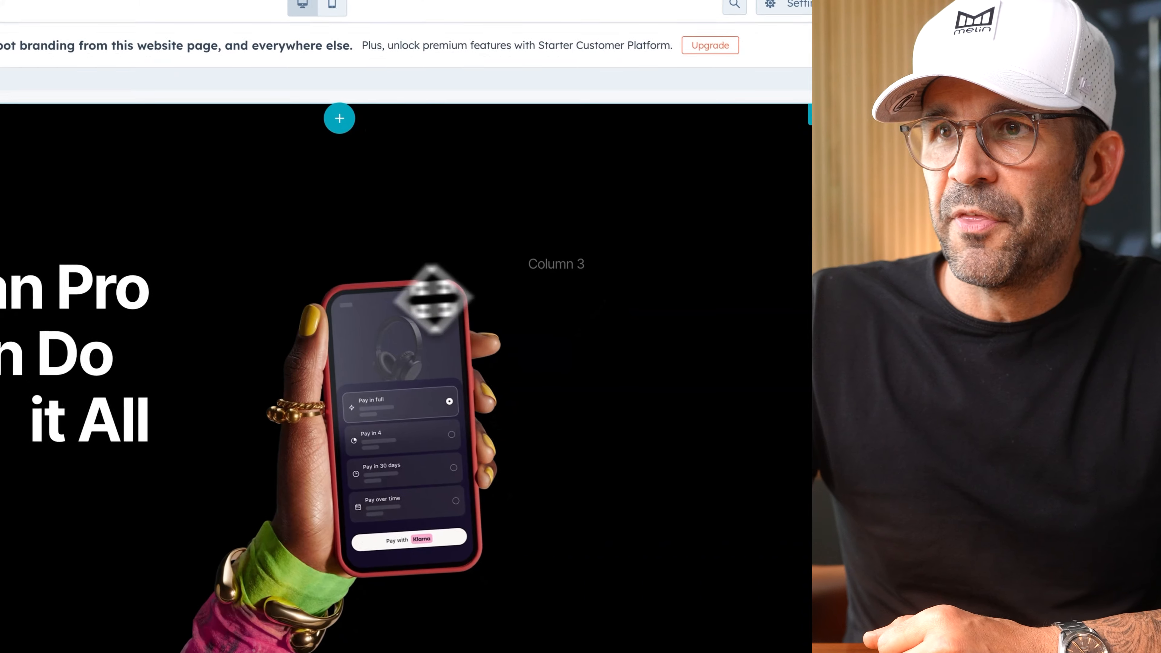
click(332, 298)
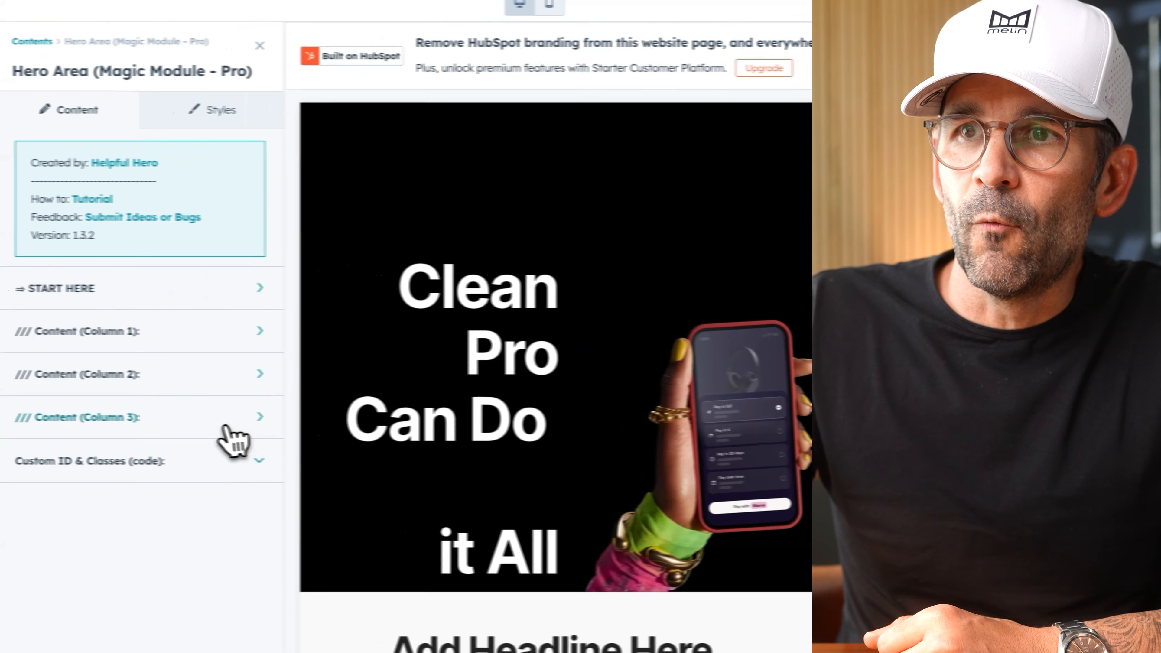
Step: Add a content element to column 3 and name it Star Rating
click(226, 428)
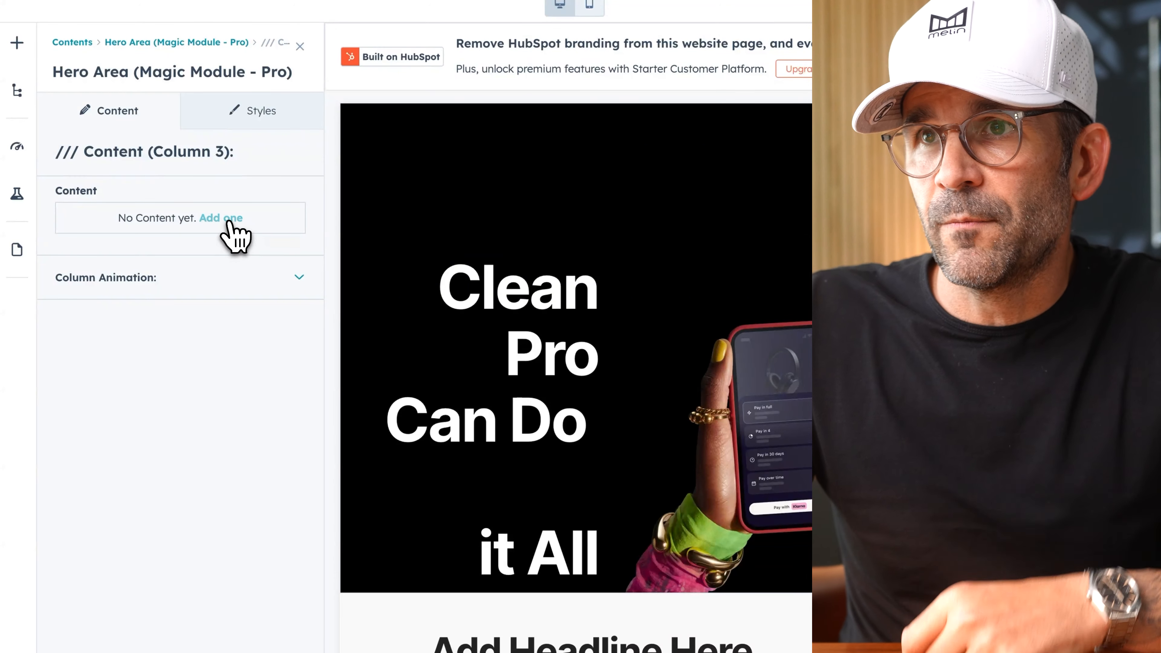
click(227, 219)
triple_click(197, 283)
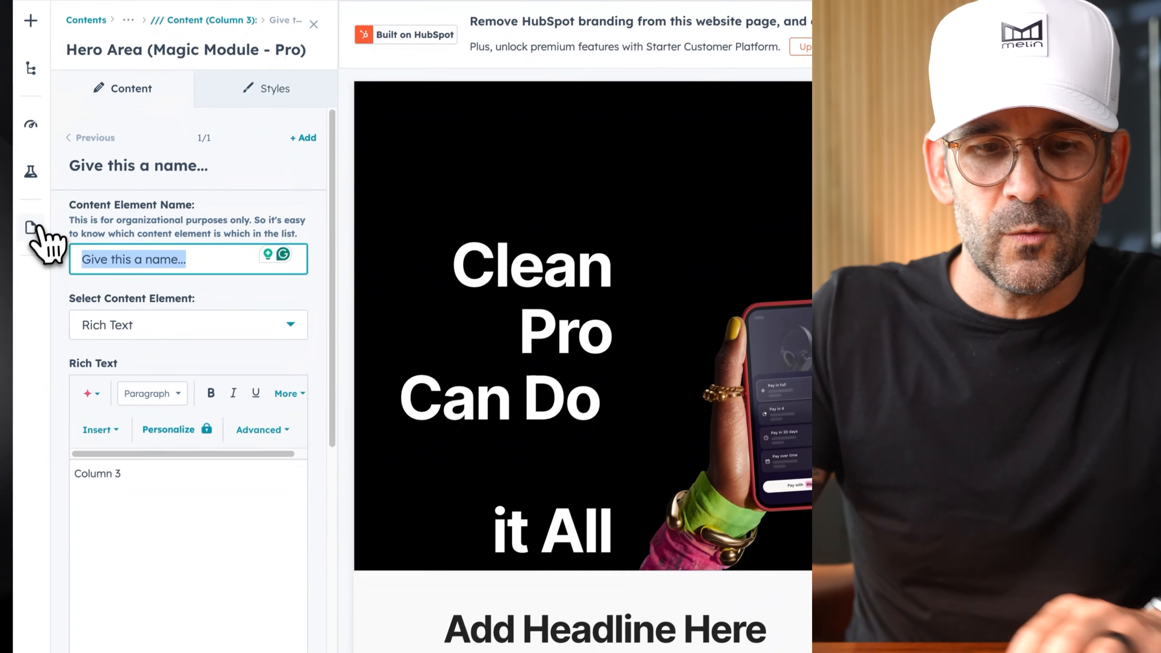
text(Star Rating)
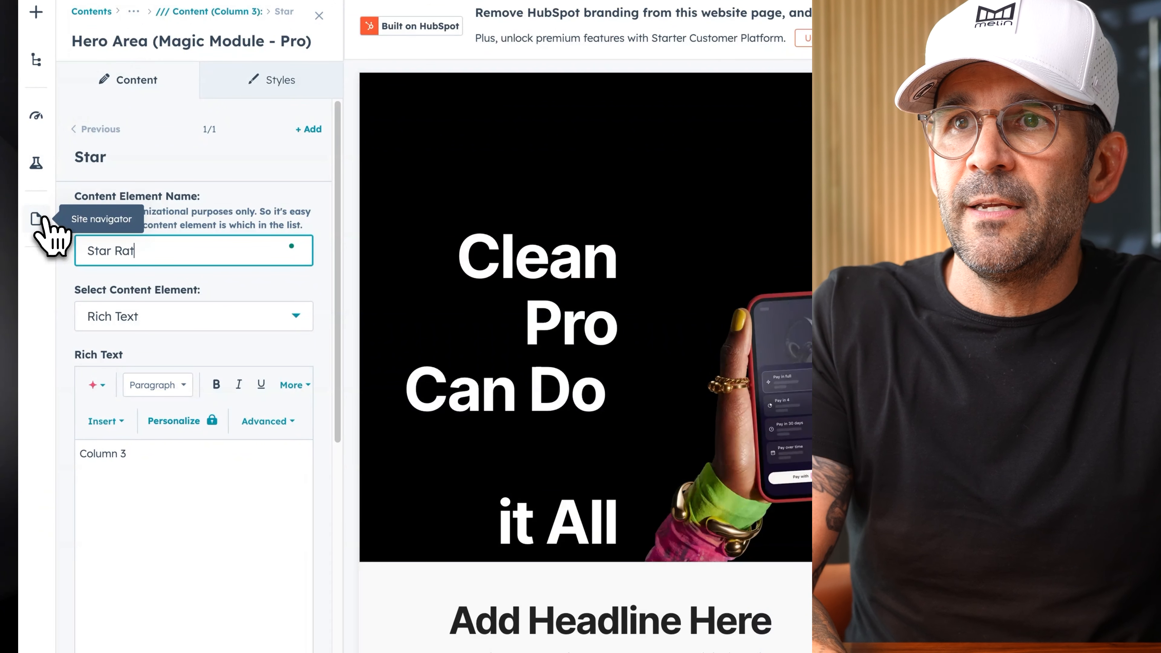
Step: Make the Star Rating element Custom Bullet Points and add the bullet item "5/5 Stars in the HubSpot Marketplace"
click(124, 320)
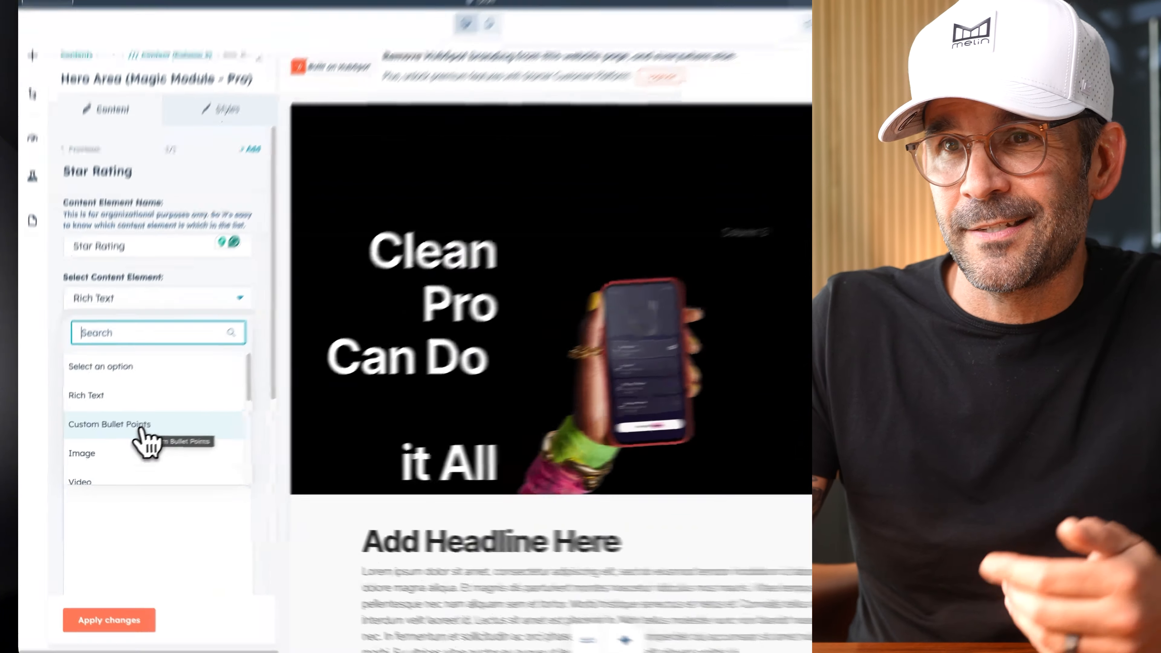
click(121, 440)
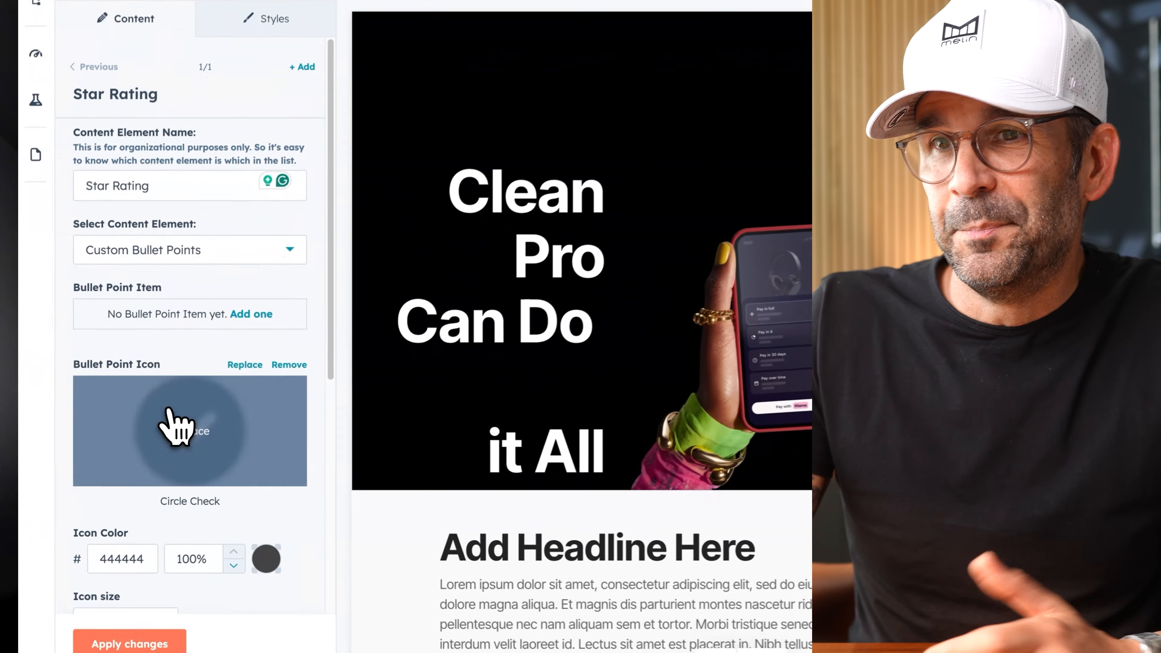
scroll(254, 316, down, 1)
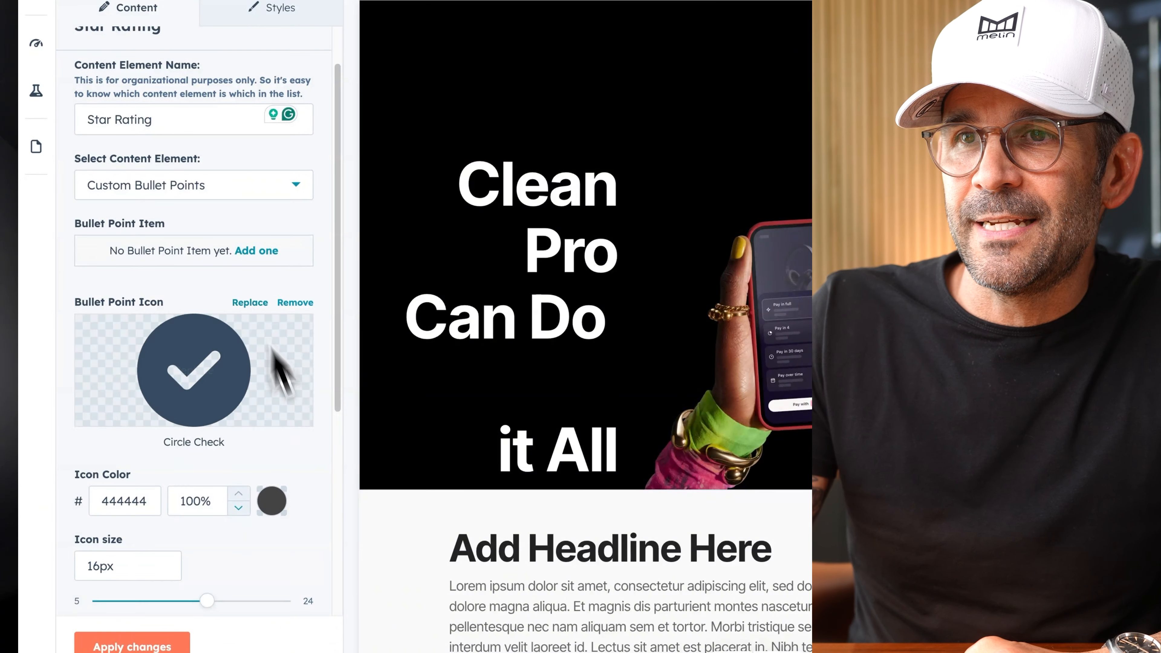
scroll(251, 521, down, 1)
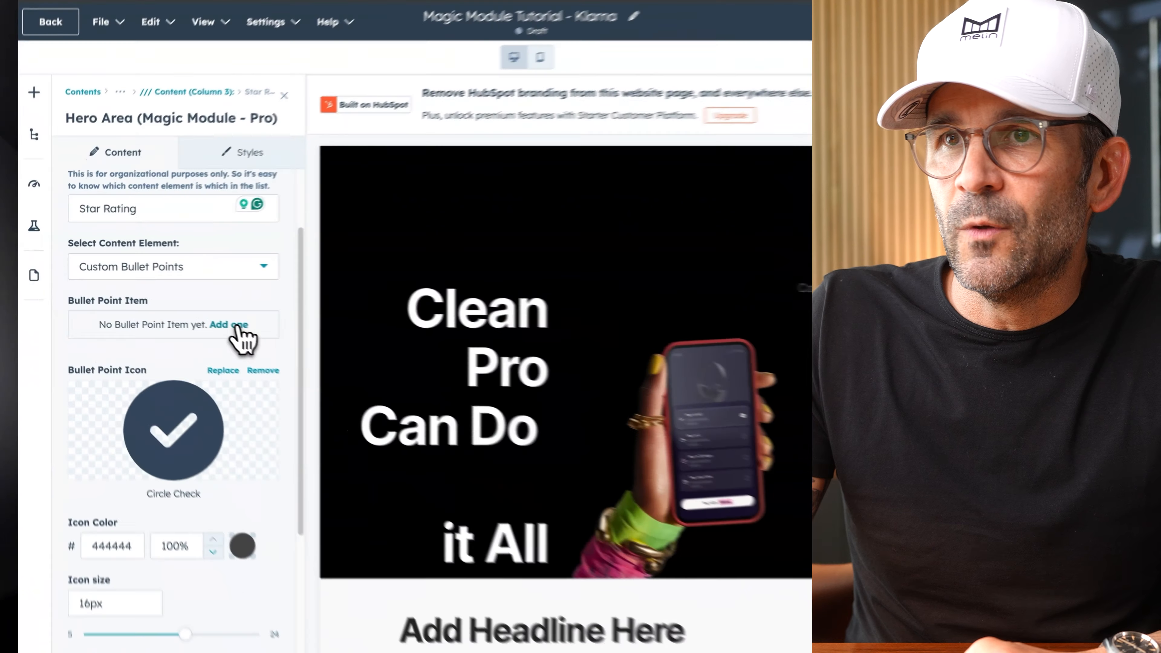
click(183, 306)
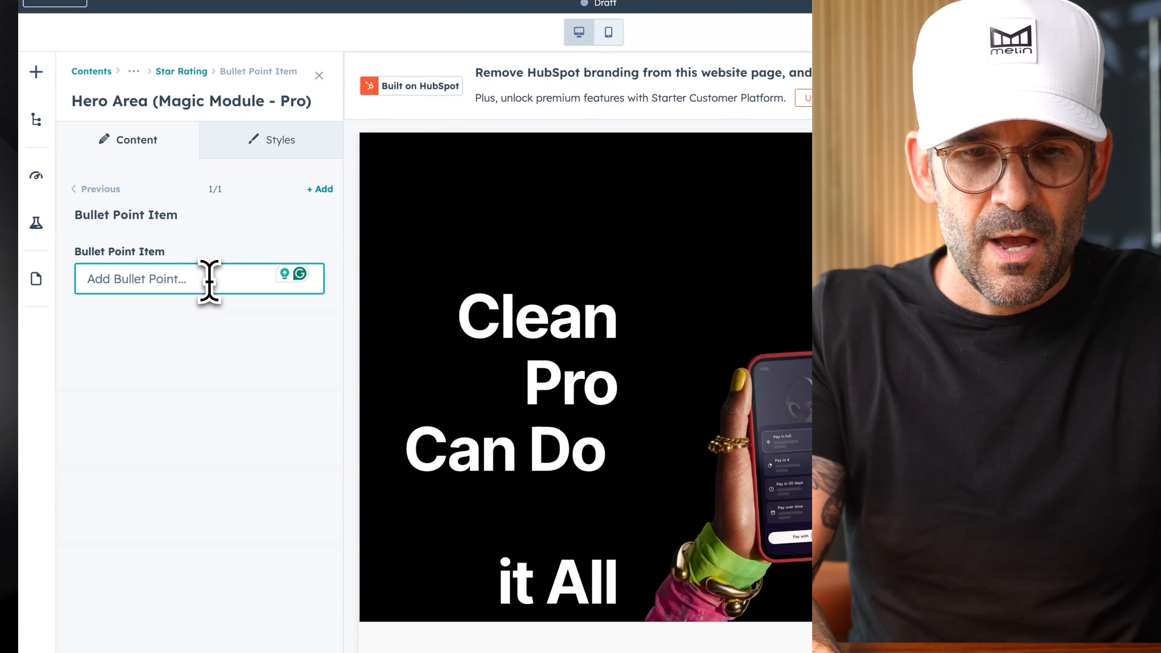
text(5/5 Stars in the HubSpot Marketplace)
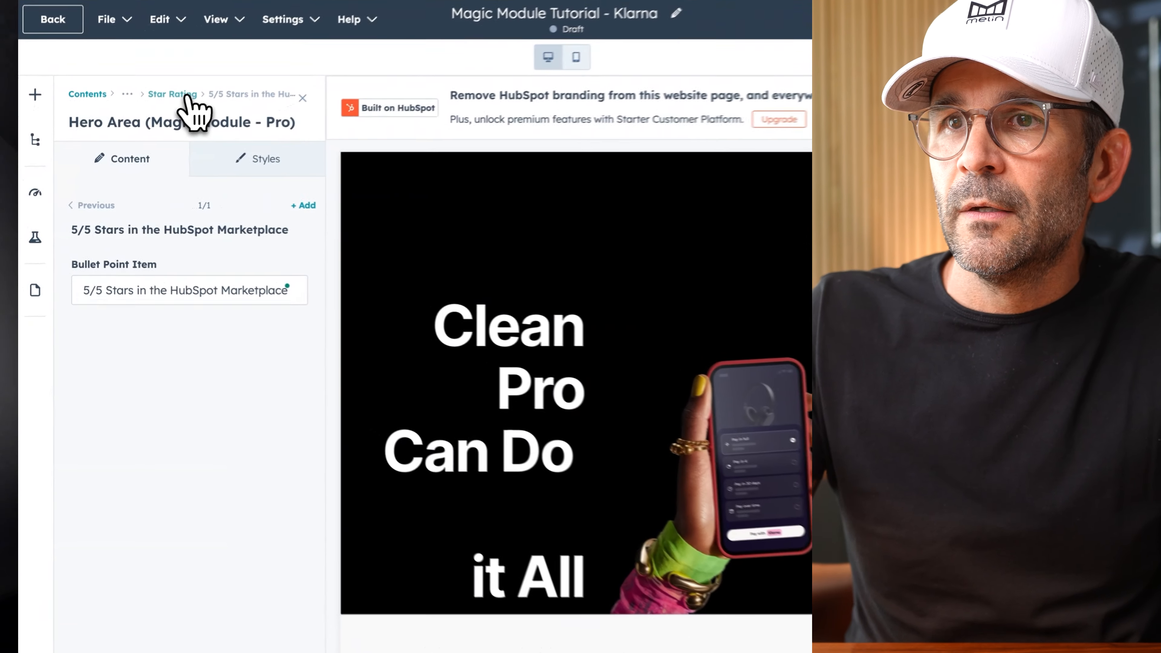
click(137, 132)
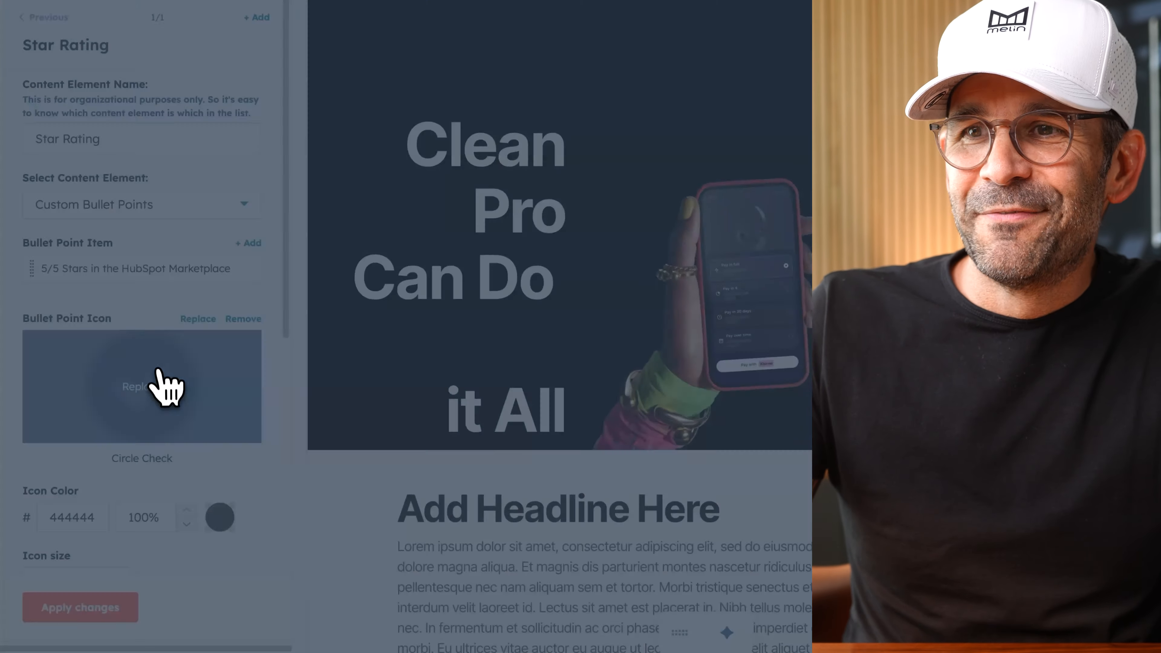
Step: Search the icon library for "star" and replace the bullet point icon with the solid Star
click(162, 385)
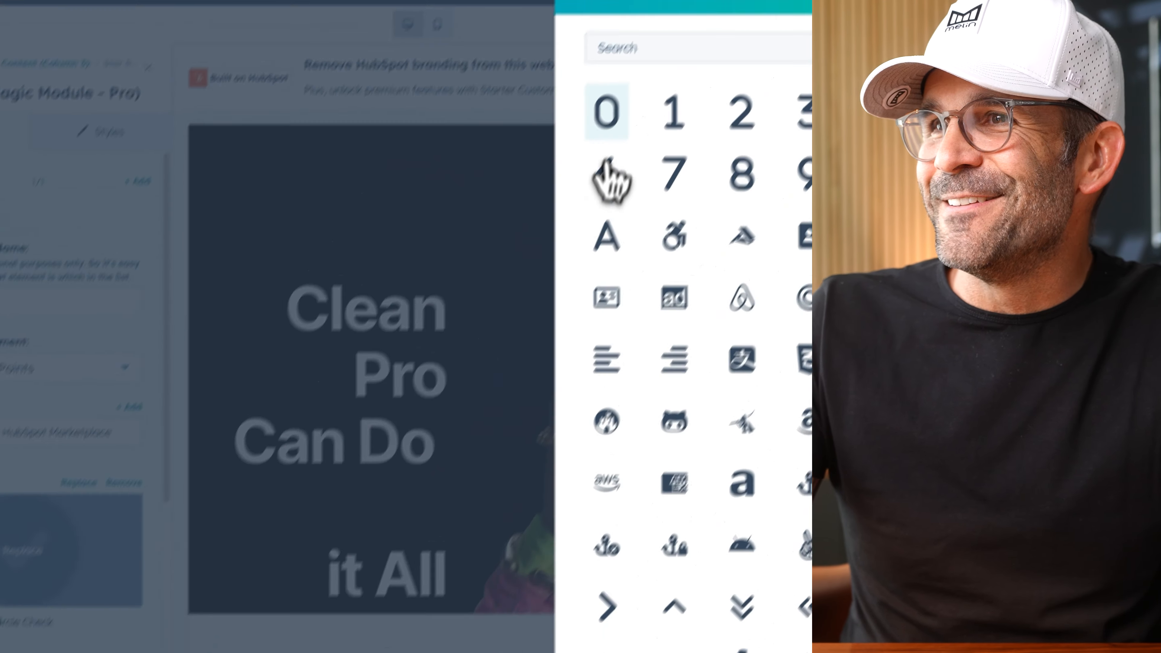
click(586, 101)
text(st)
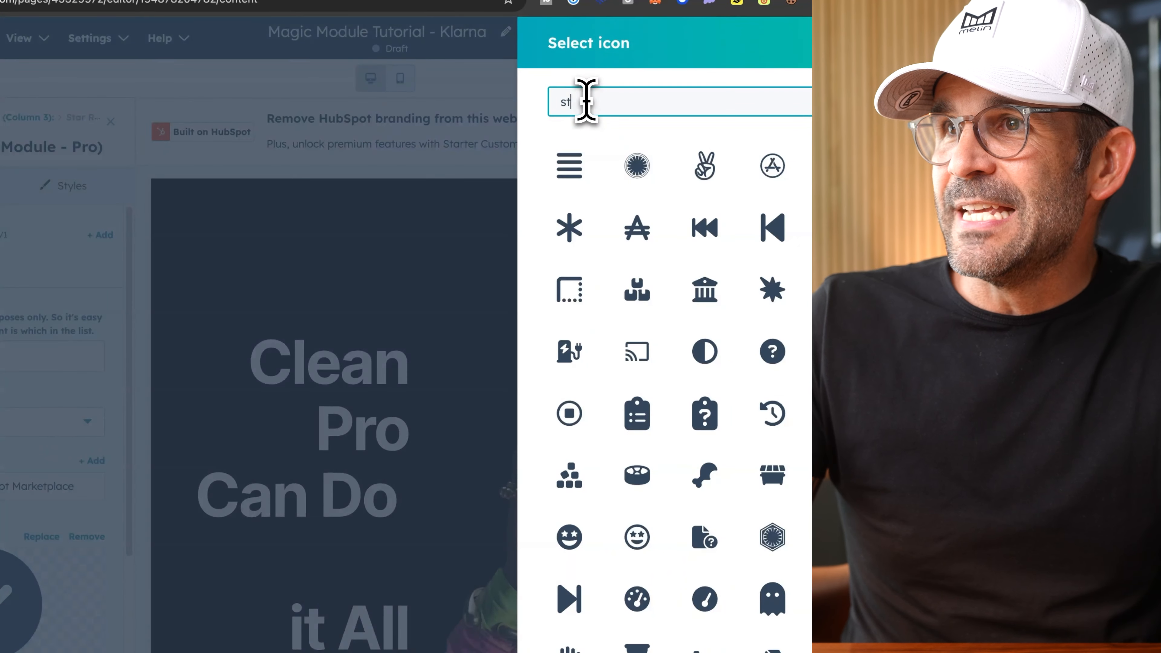
text(a)
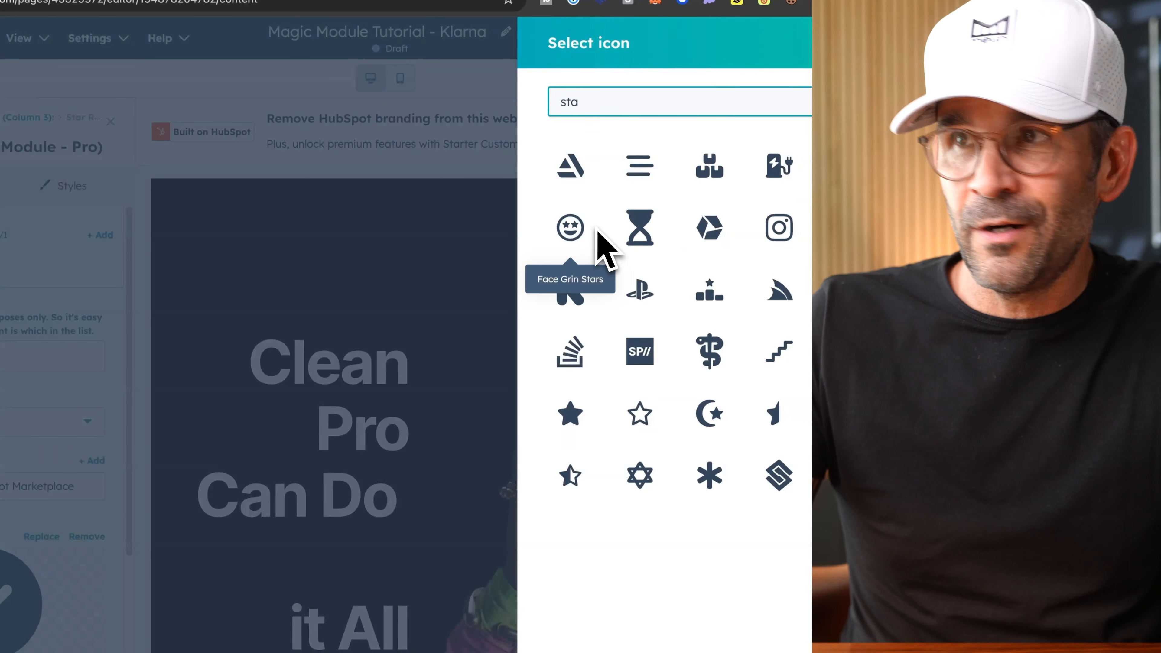
text(r)
click(577, 225)
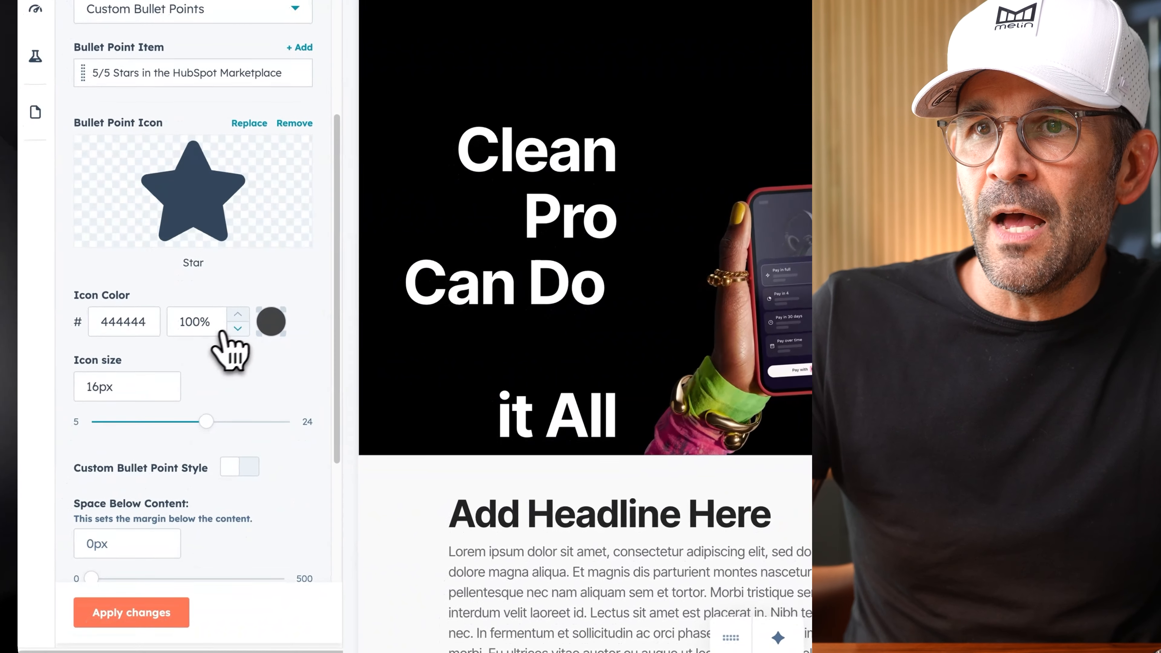
Step: Set the star bullet's icon color to white (FFFFFF)
scroll(238, 338, down, 2)
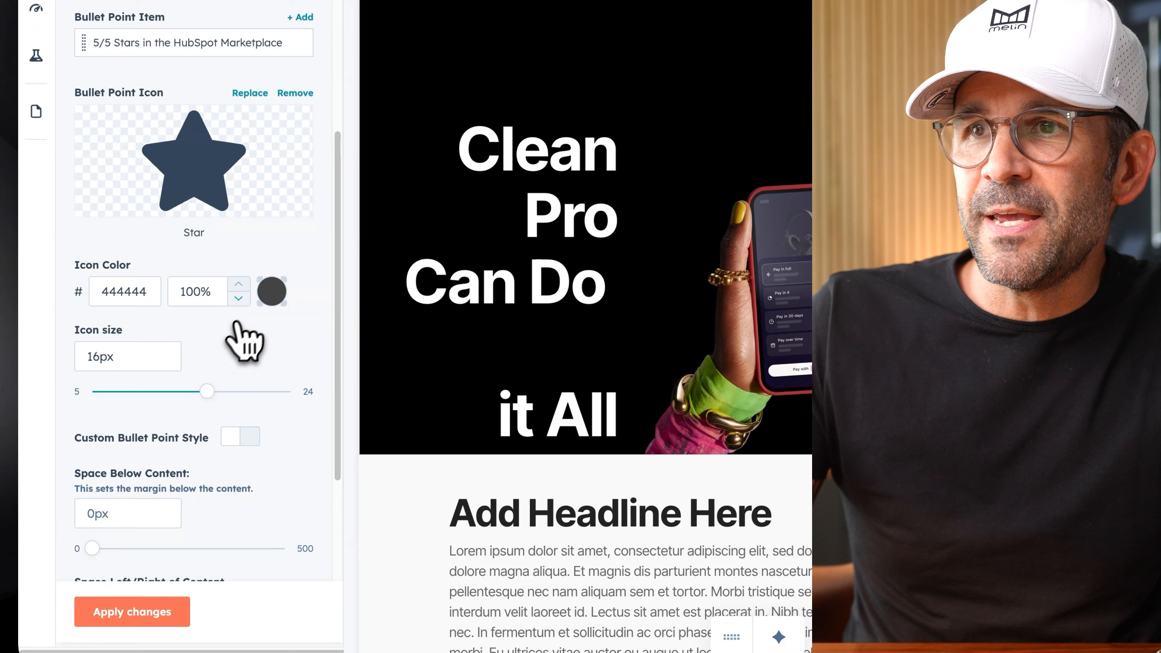
click(273, 236)
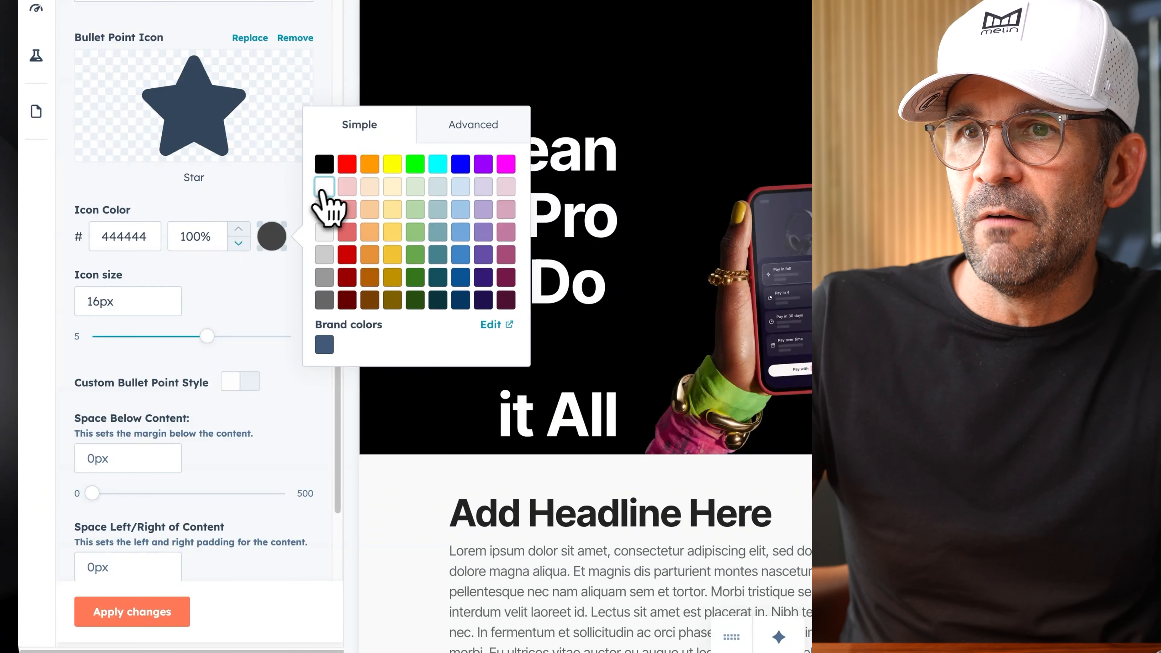
click(219, 304)
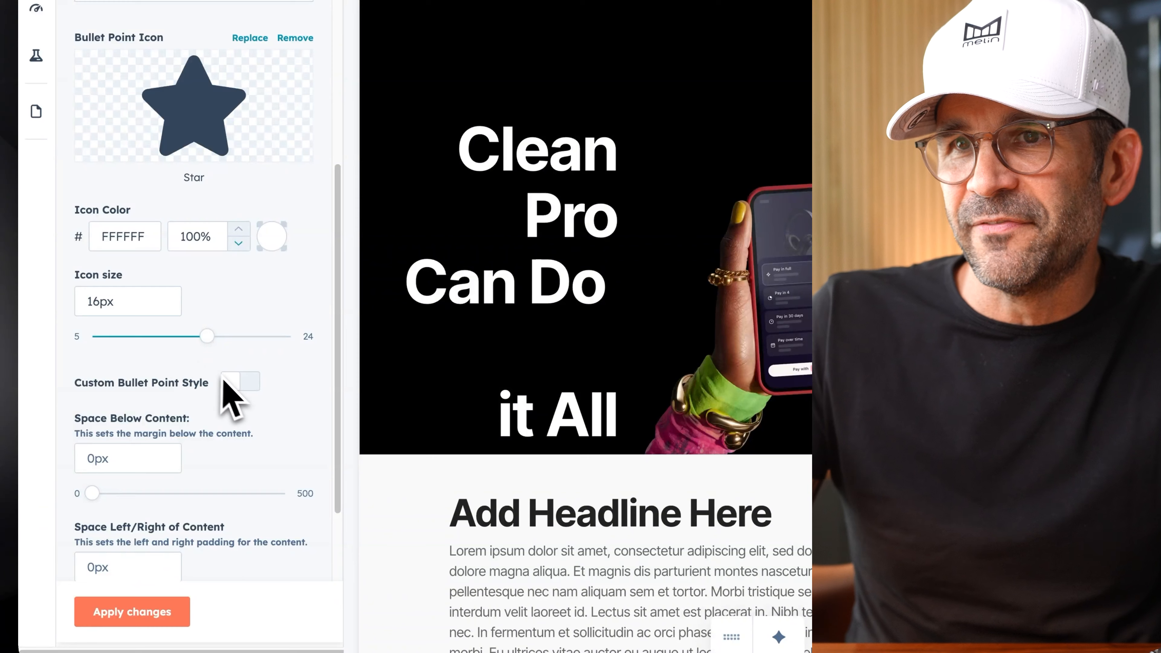
Step: Enable the custom bullet point style, set the bullet point color to white (FFFFFF), and apply the changes
scroll(236, 385, down, 2)
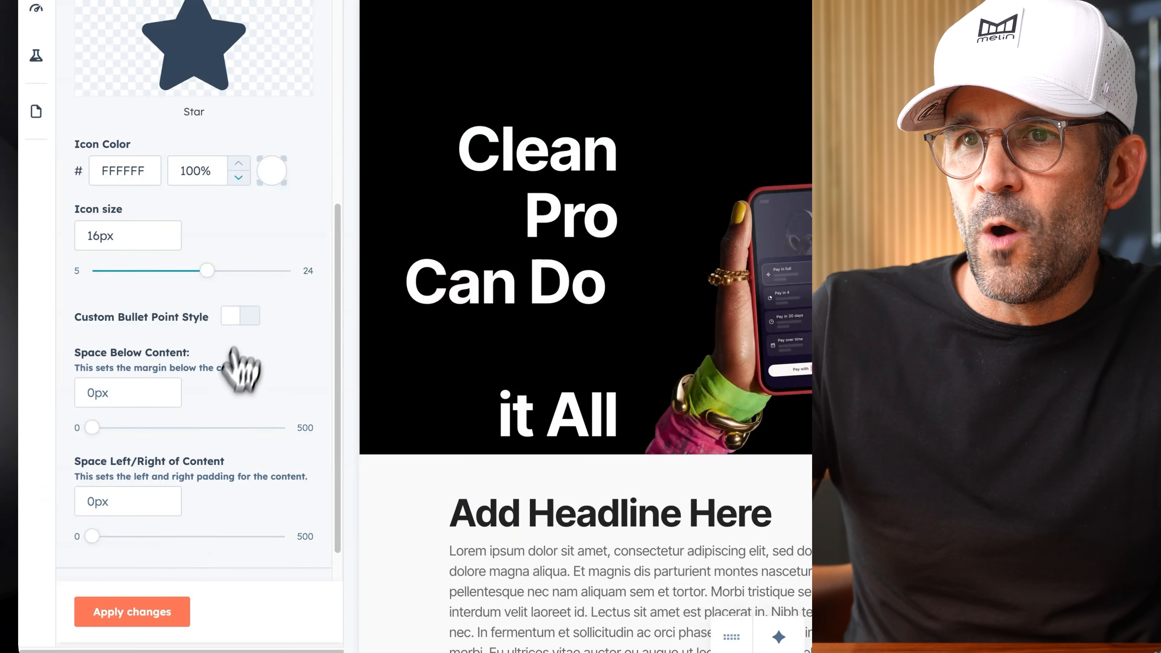
click(243, 315)
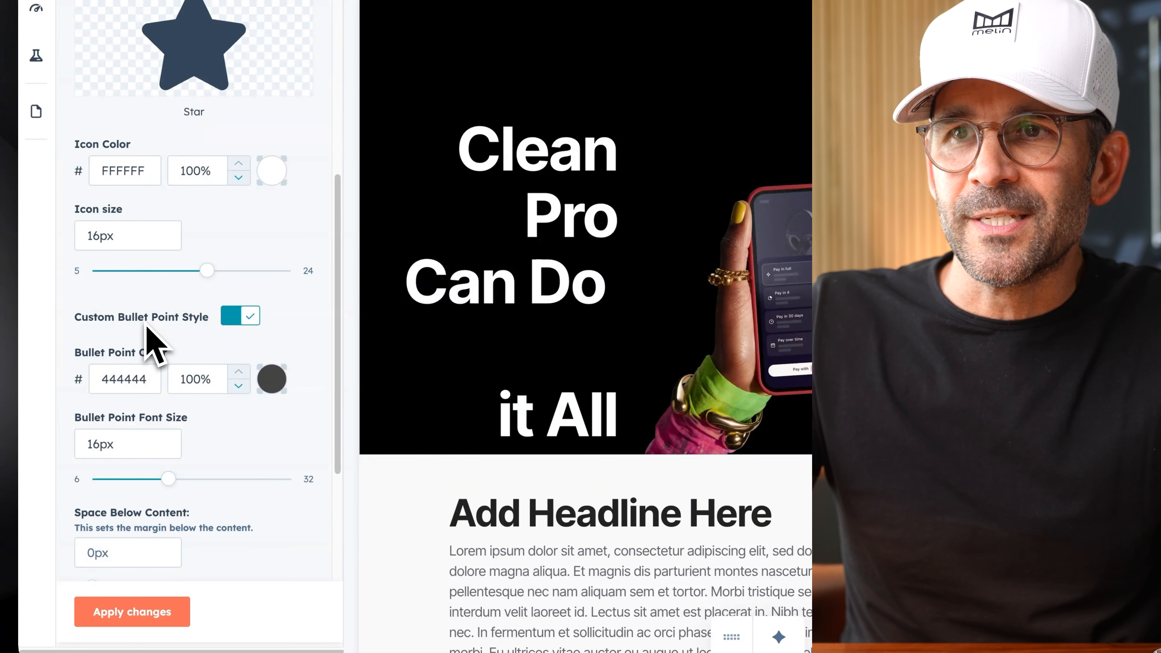
click(272, 379)
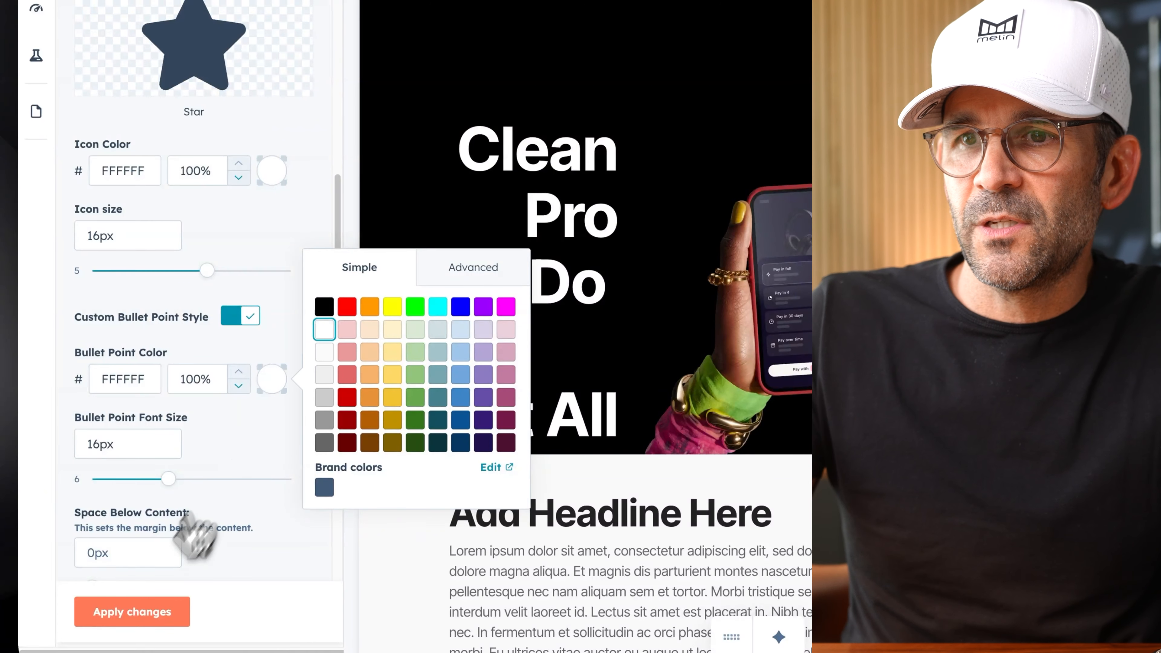
click(146, 613)
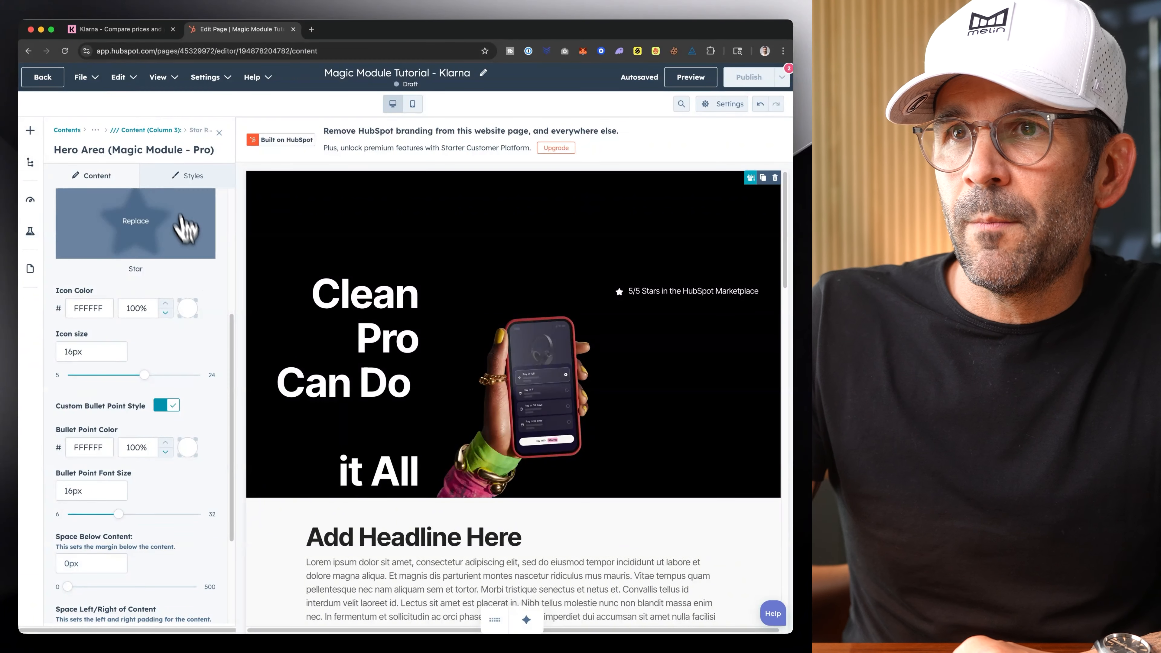
Step: Add a second content element to column 3 and name it Text
scroll(212, 320, up, 5)
scroll(213, 320, up, 2)
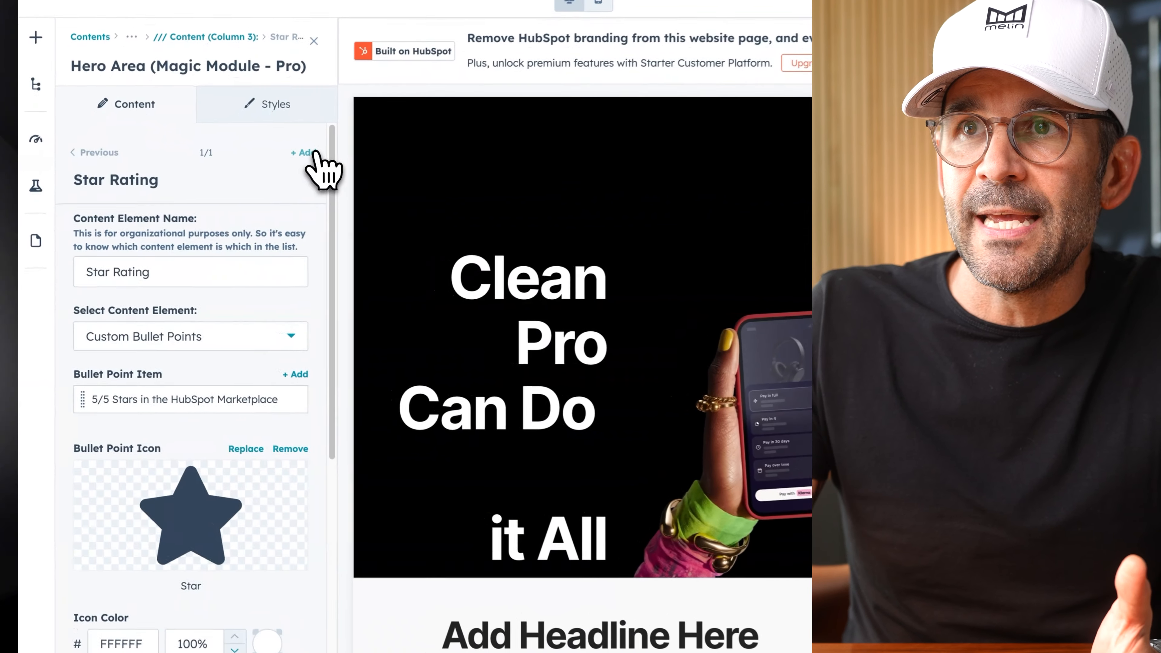
click(219, 208)
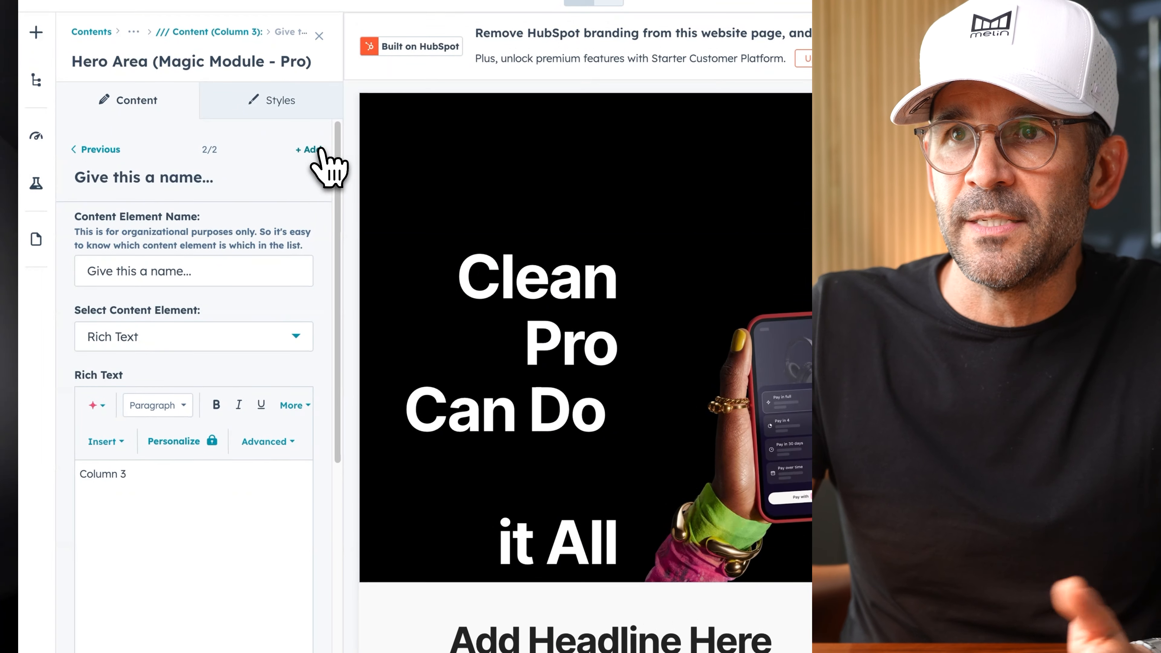
click(252, 269)
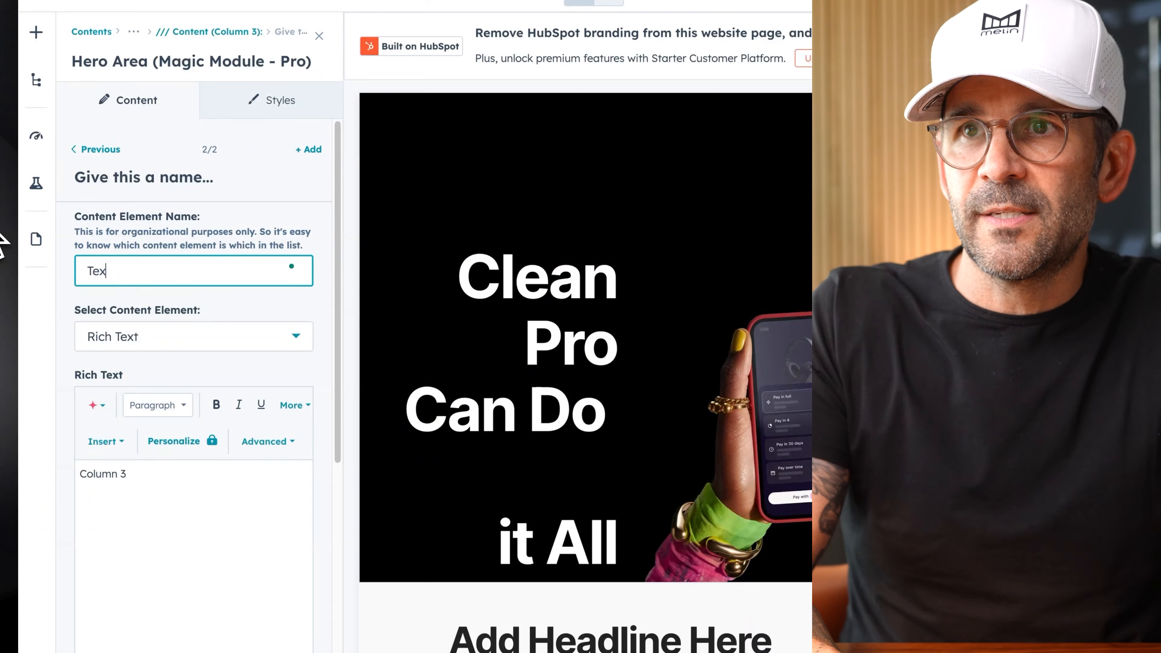
Step: Replace the placeholder rich text with "Clean pro is super flexible and allows you to do anything you can design and dream up. Shameless plug."
scroll(202, 511, down, 5)
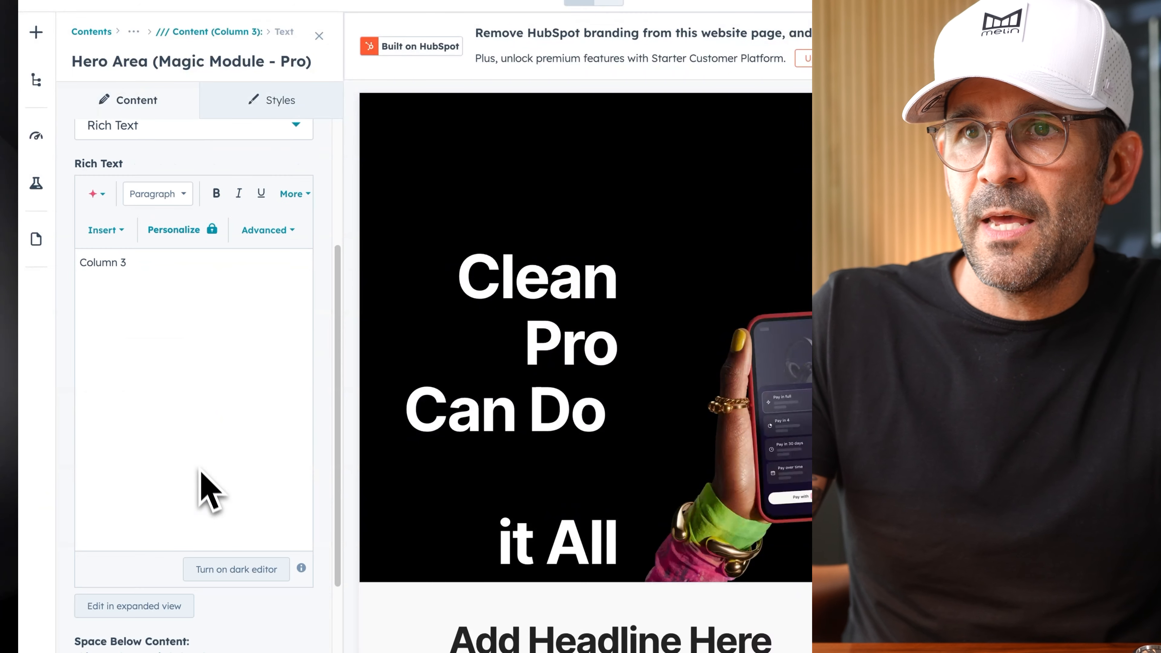
click(142, 286)
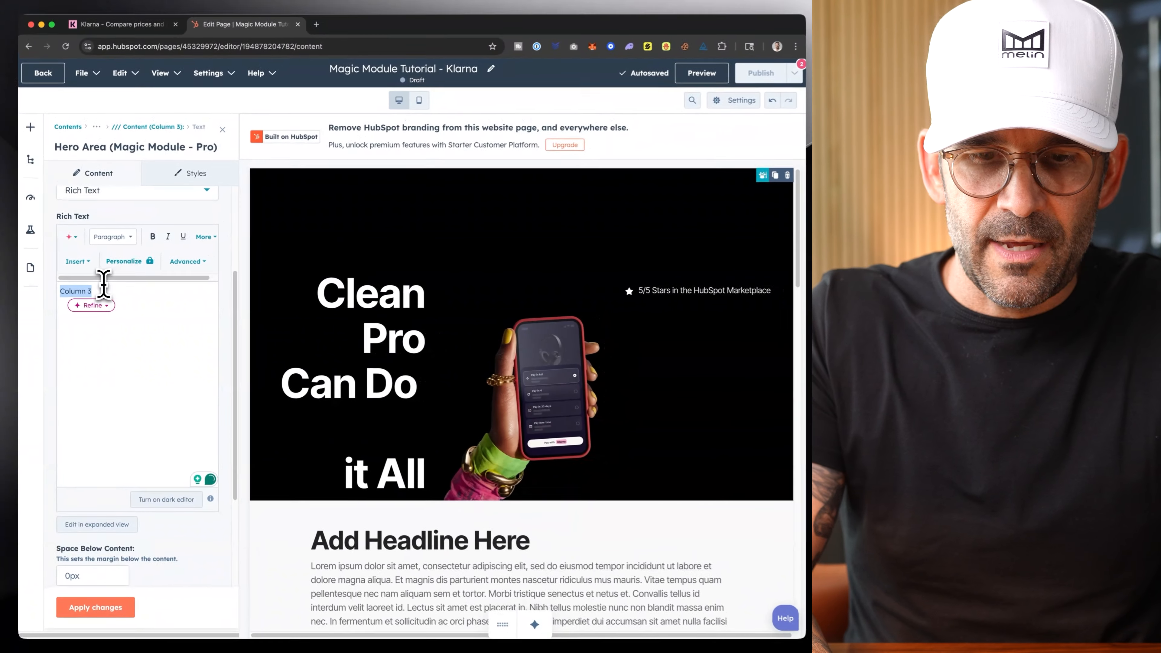
text(Clean)
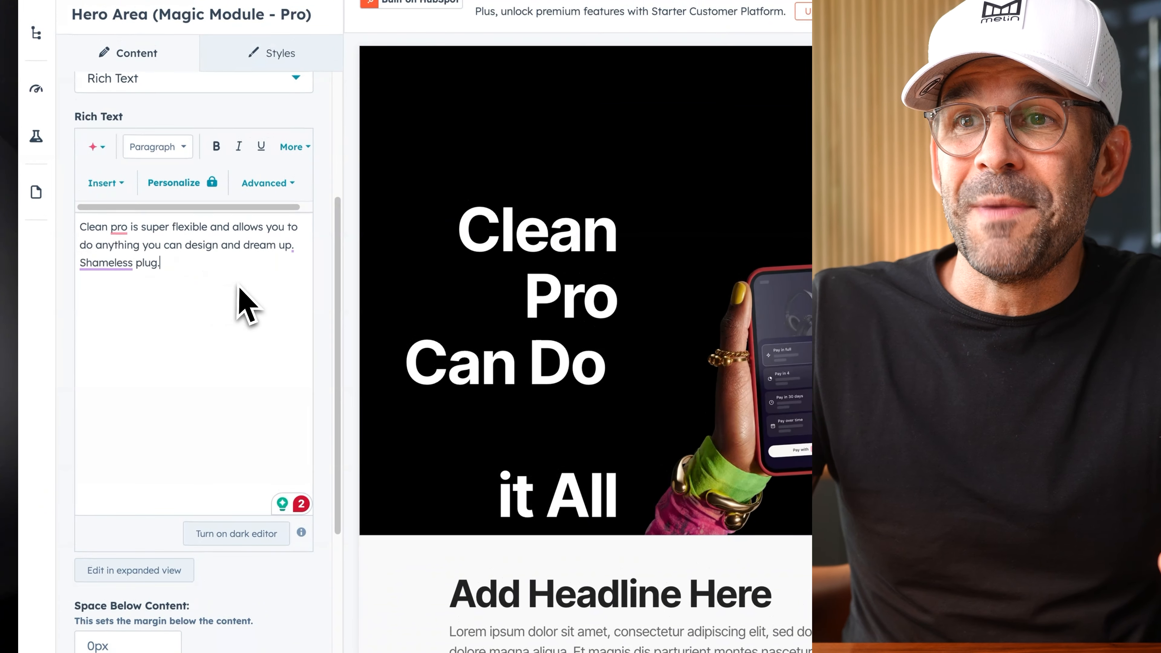
Step: Color the whole column 3 paragraph white, turn on the dark editor, and apply the changes
drag(241, 298, 73, 224)
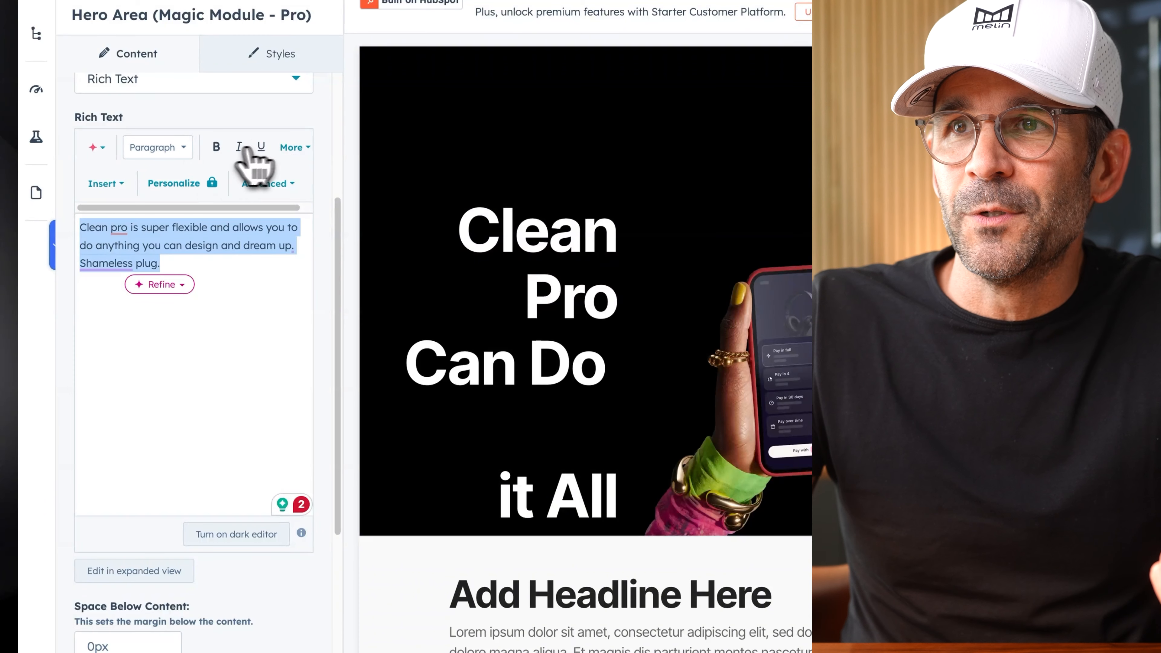
click(293, 147)
click(84, 191)
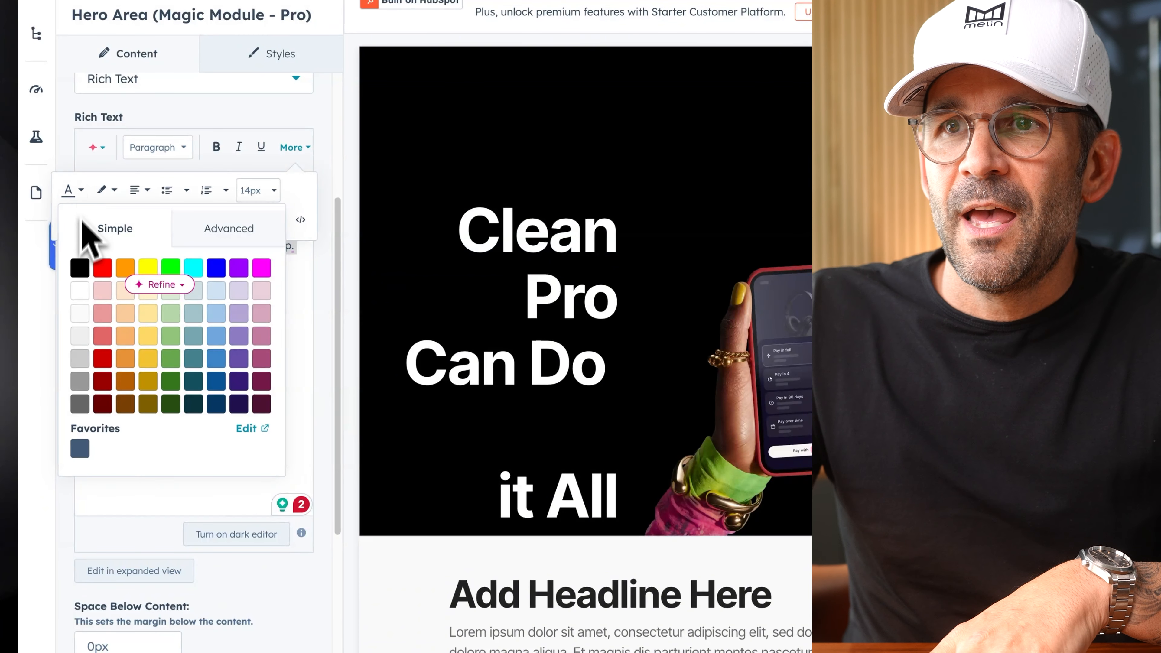
click(81, 291)
click(242, 533)
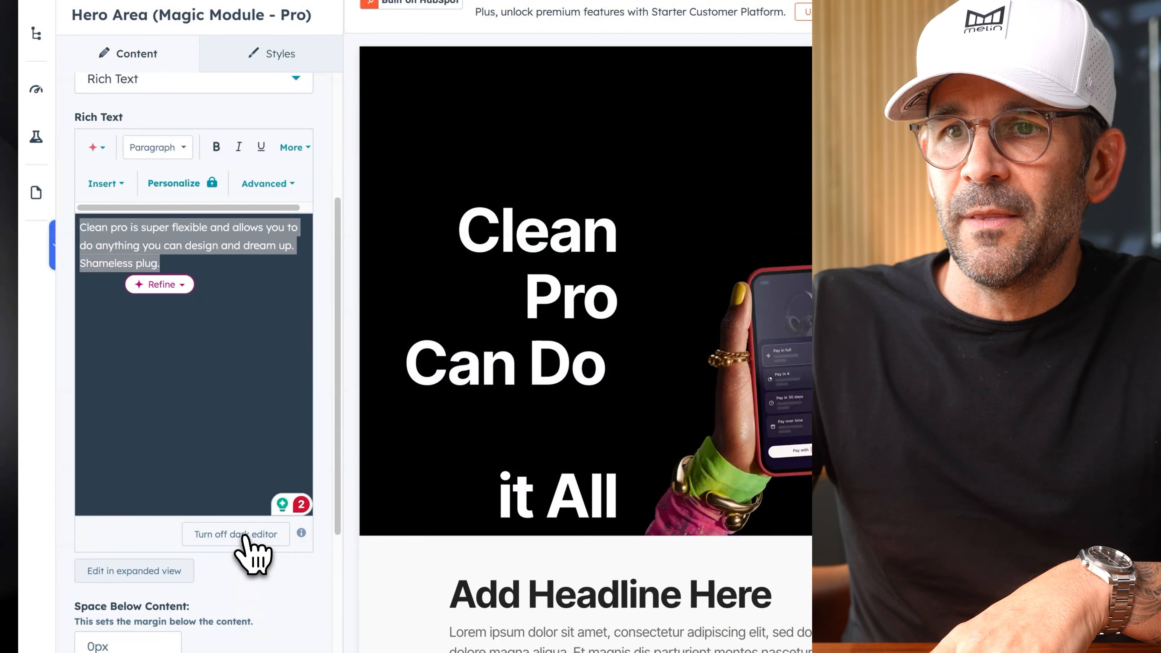
scroll(210, 594, down, 3)
click(147, 608)
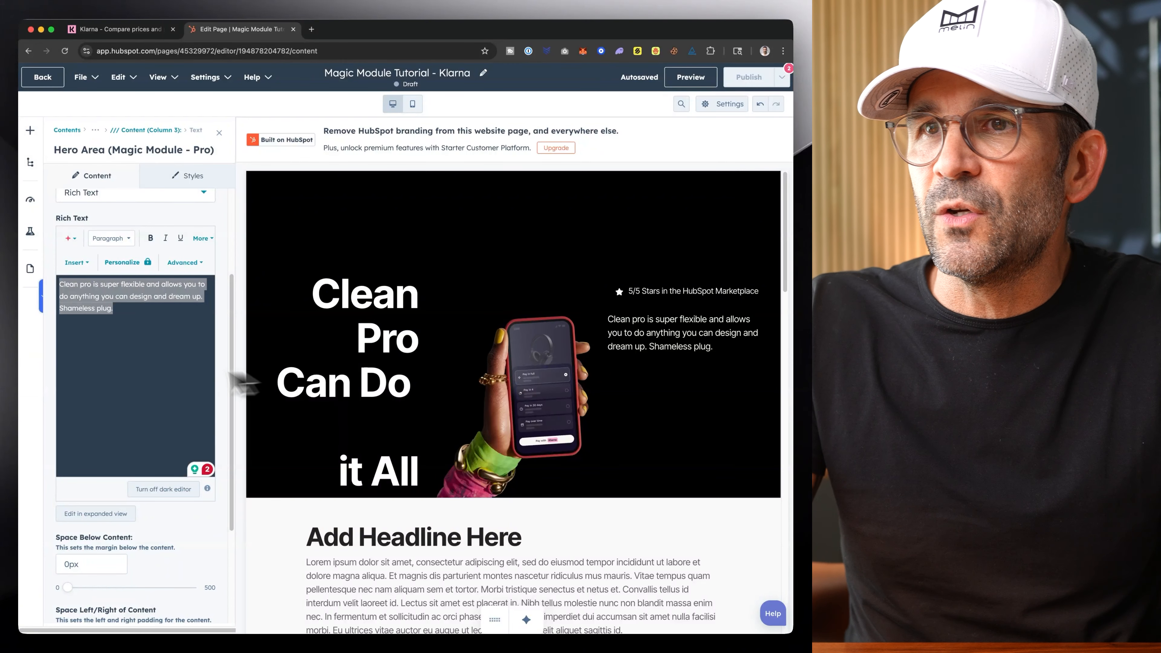
Step: Set the Text element's left/right content spacing to 15px and apply the change
scroll(148, 381, down, 5)
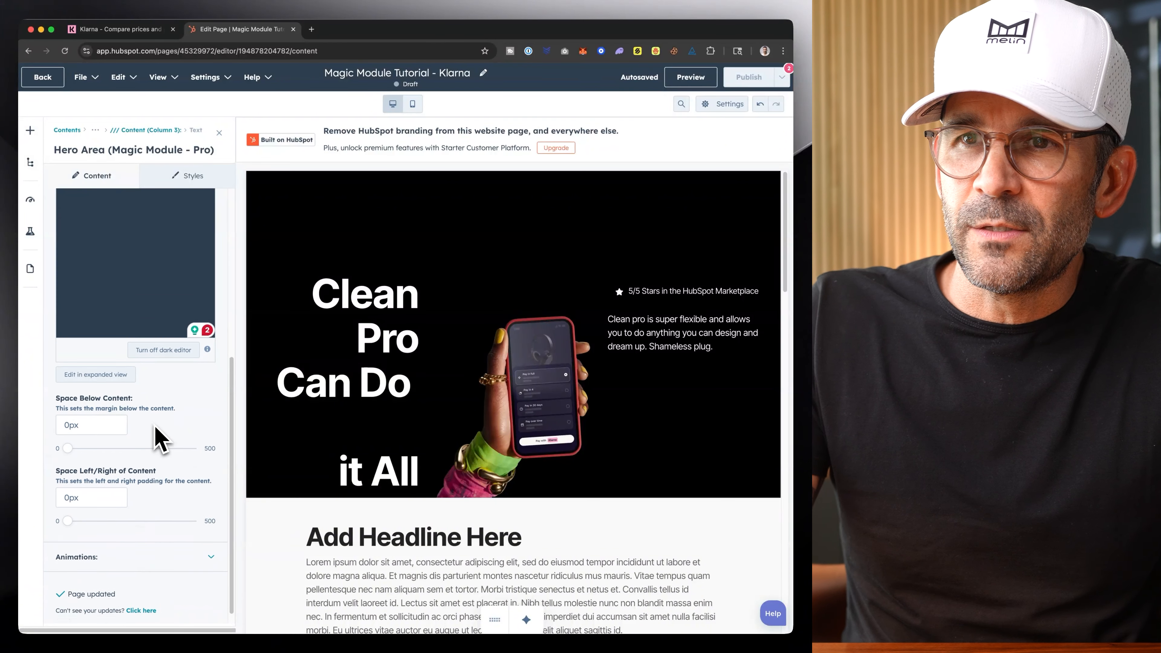
scroll(153, 442, down, 1)
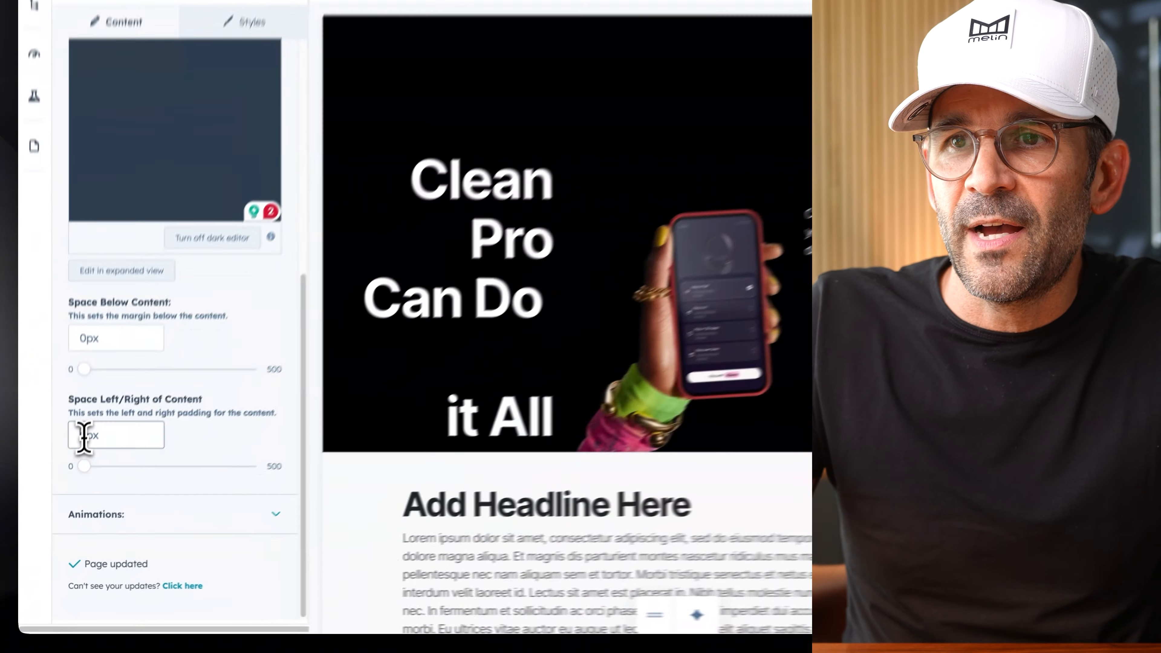
double_click(77, 484)
text(15)
scroll(97, 418, down, 1)
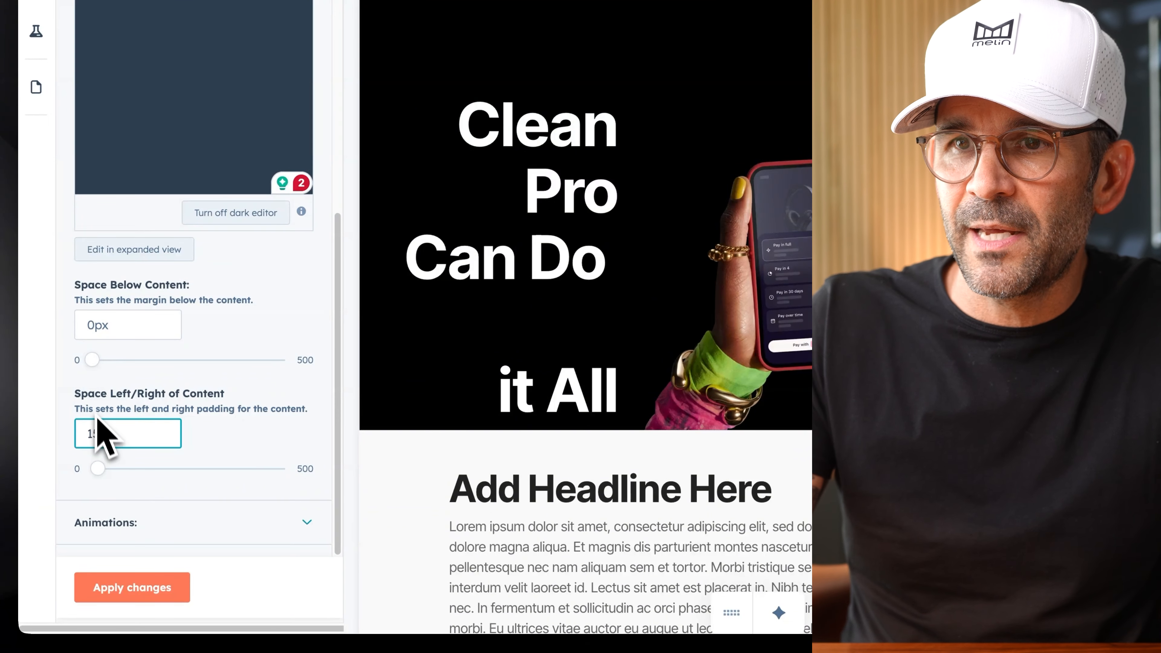
click(137, 594)
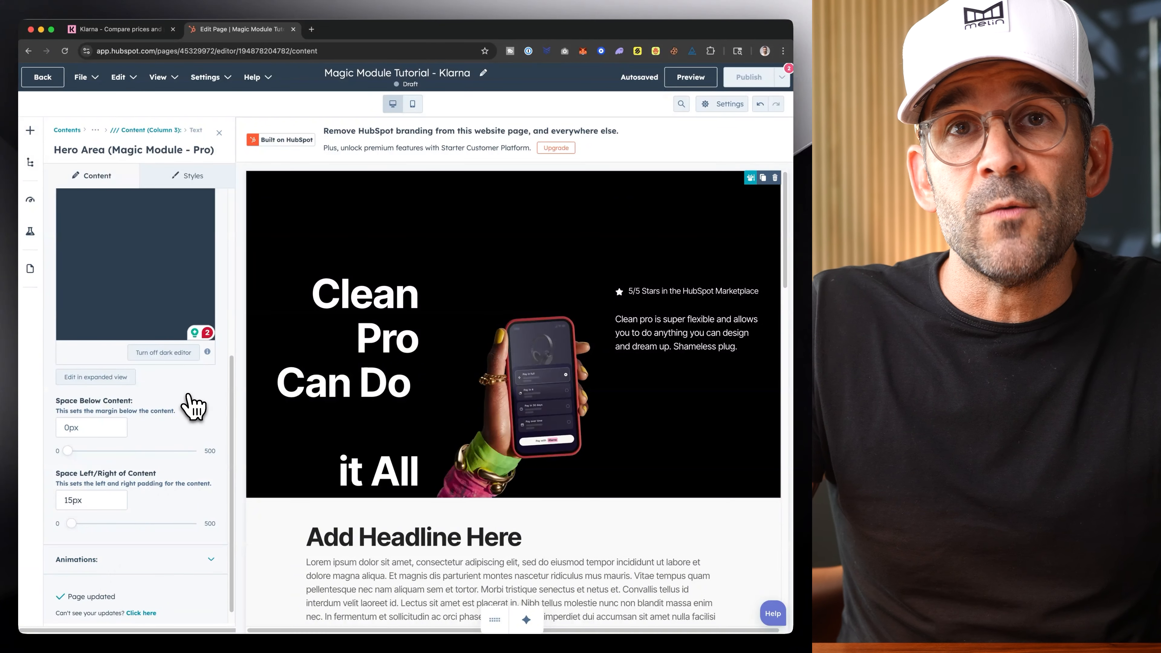
Step: Add a third content element to column 3 and name it Button
scroll(187, 394, up, 6)
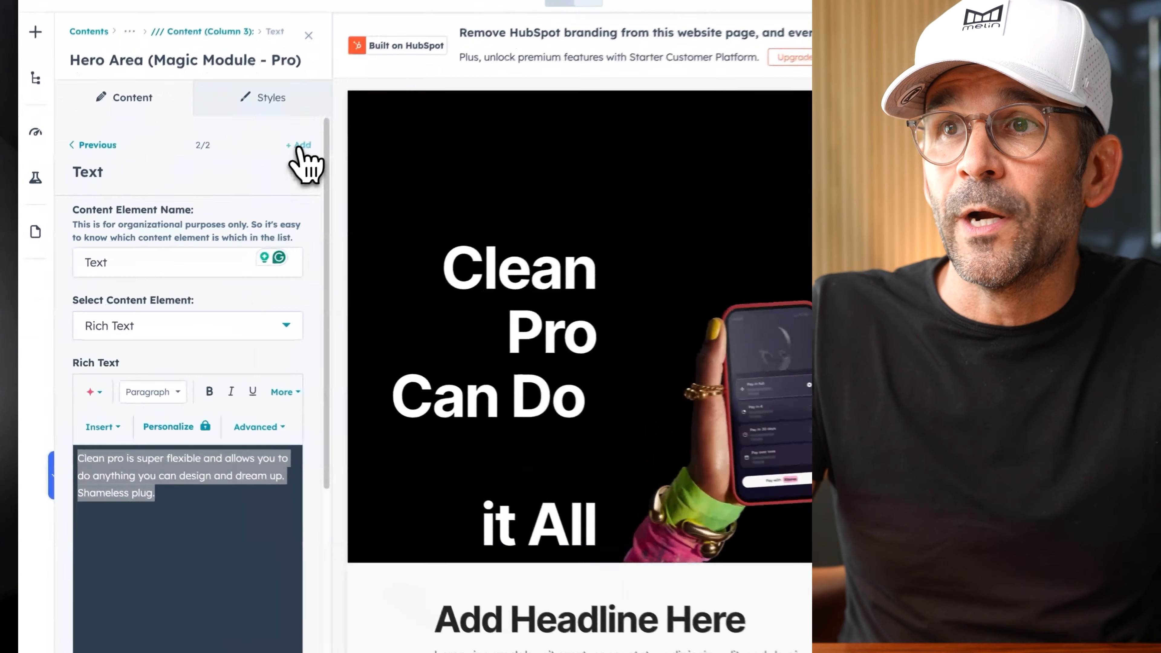
click(213, 209)
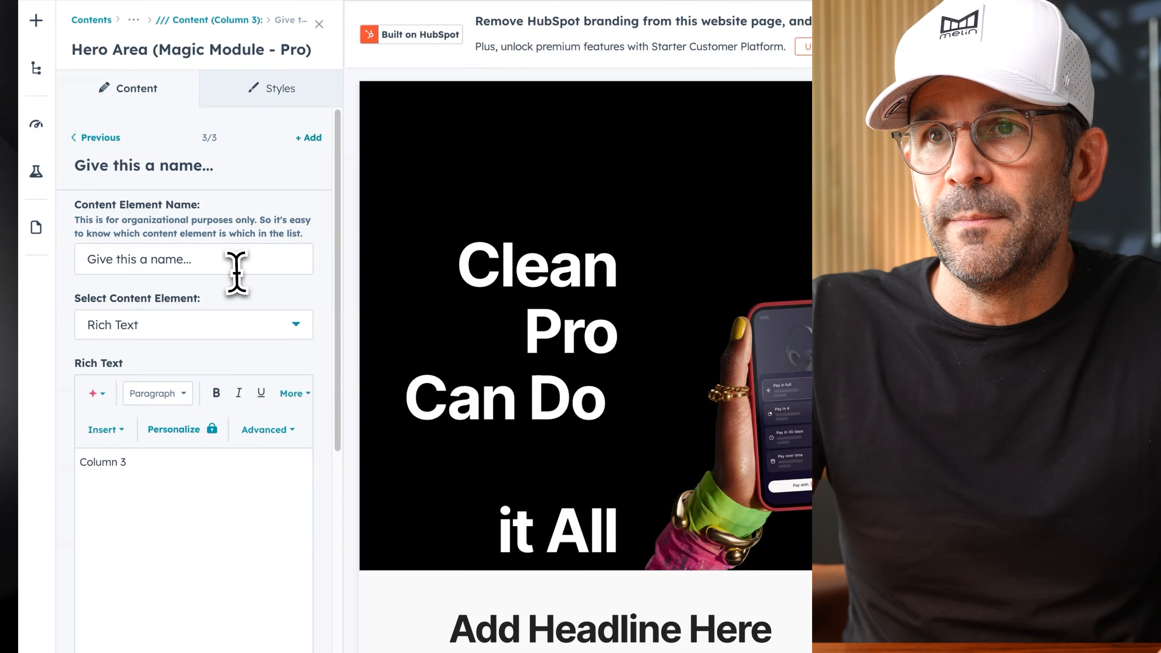
click(233, 262)
text(Butt)
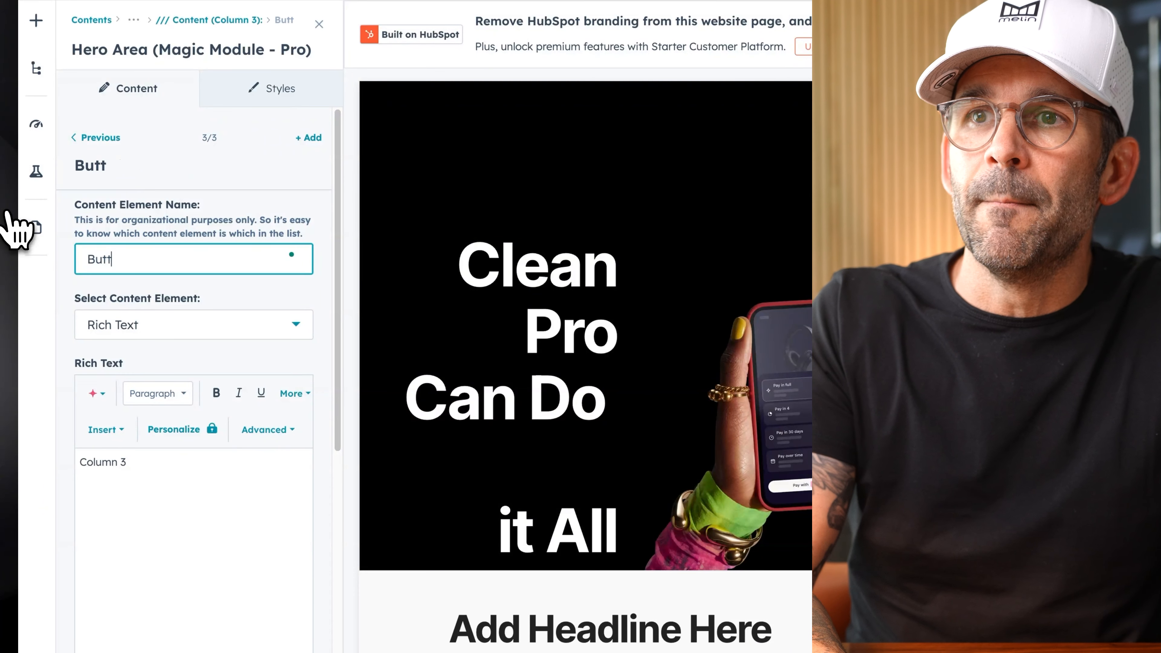
text(on)
Step: Make the Button element a CTA / Button / Modal Pop and choose Standard Button as its button type
click(154, 335)
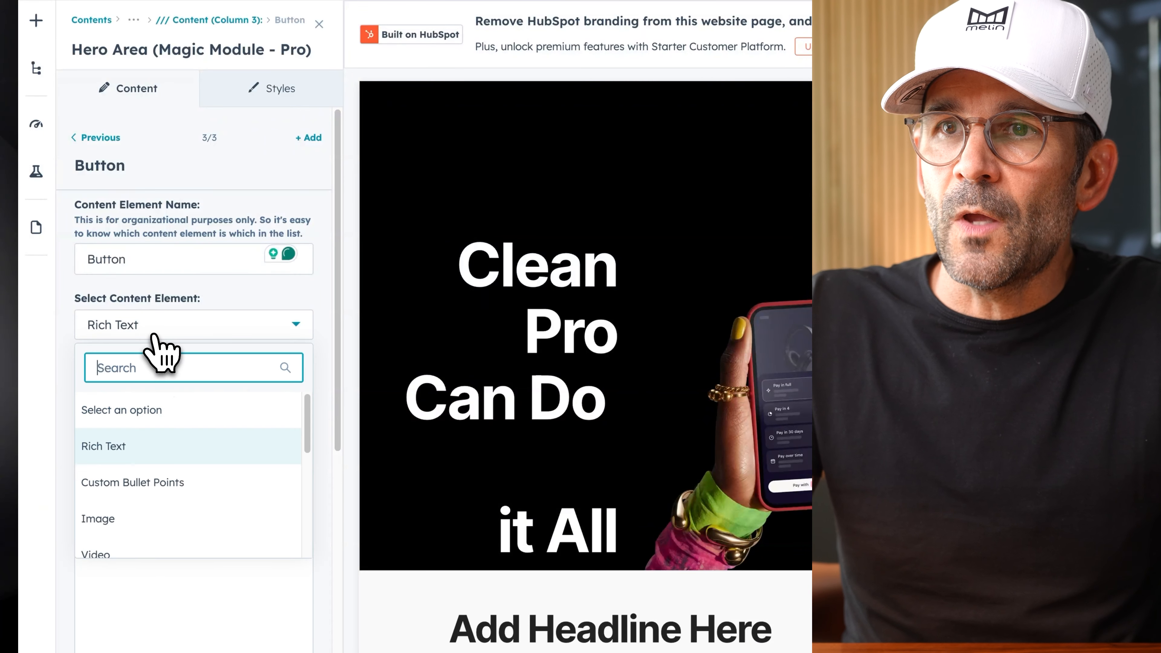
scroll(182, 480, down, 4)
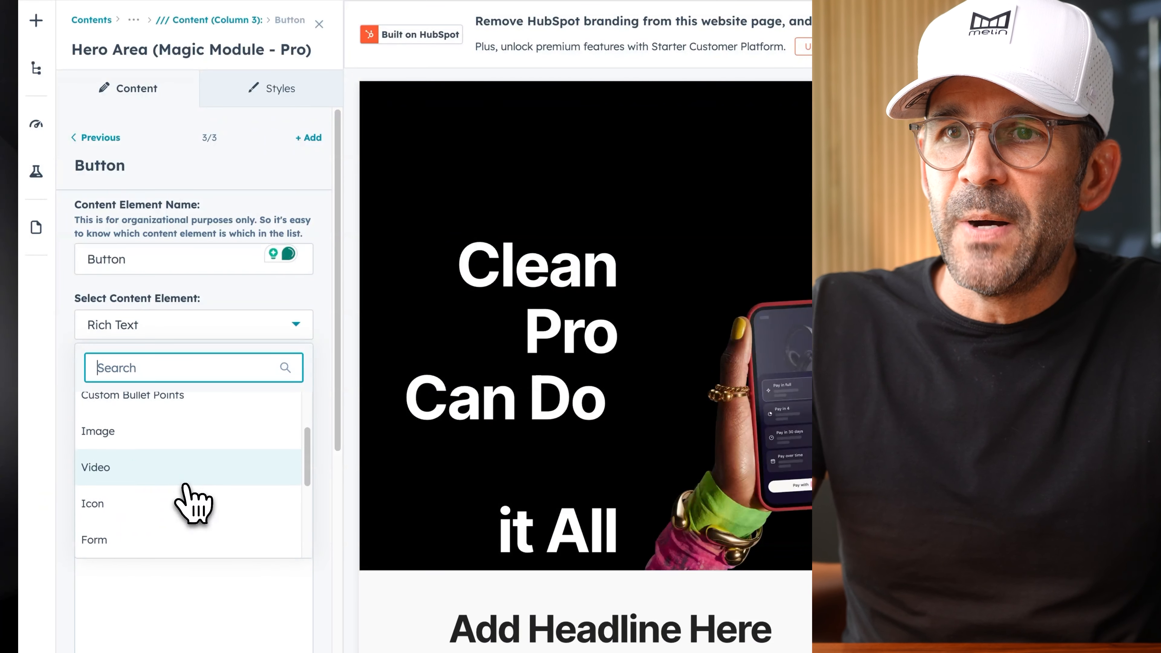
scroll(185, 489, down, 1)
click(184, 496)
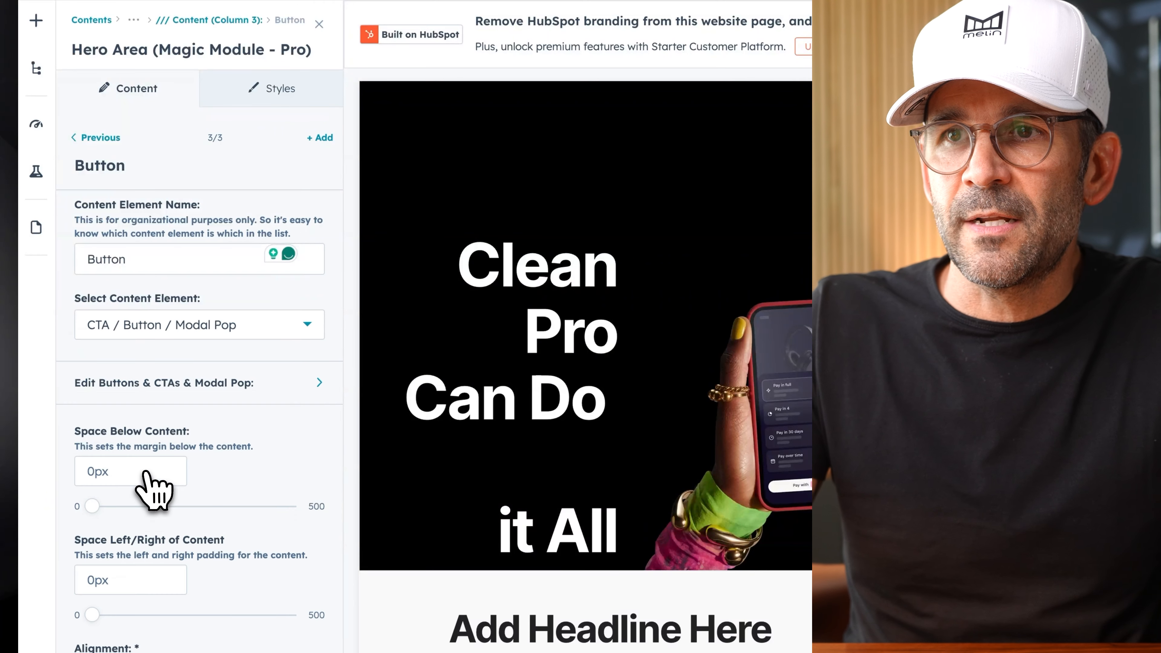
click(299, 390)
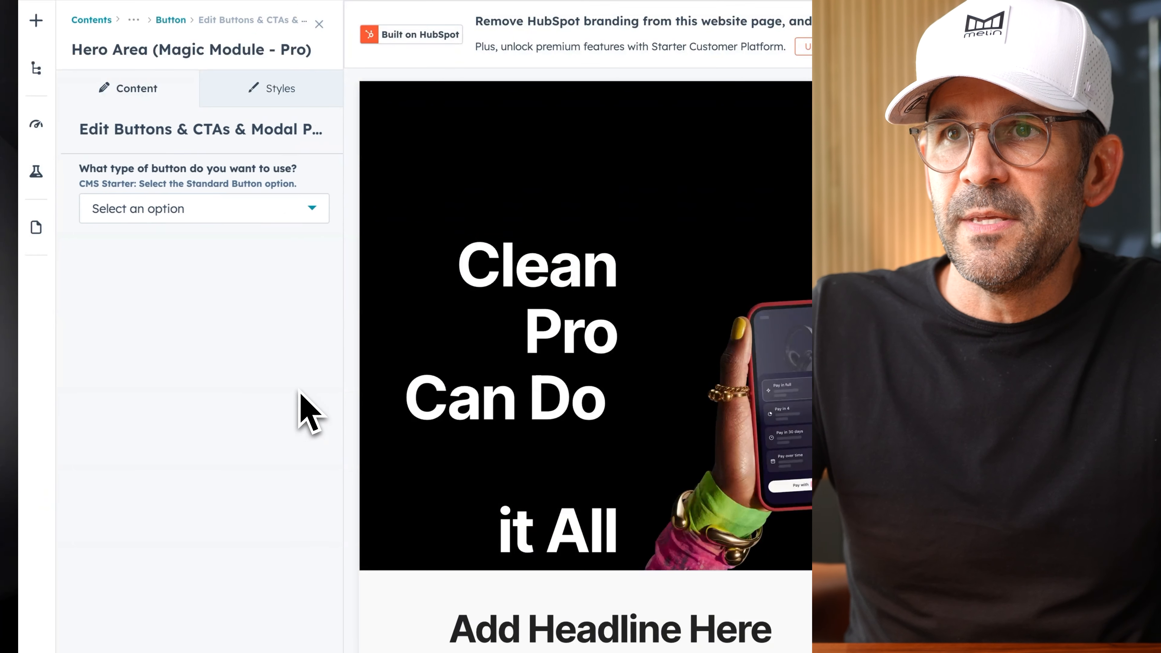
click(233, 215)
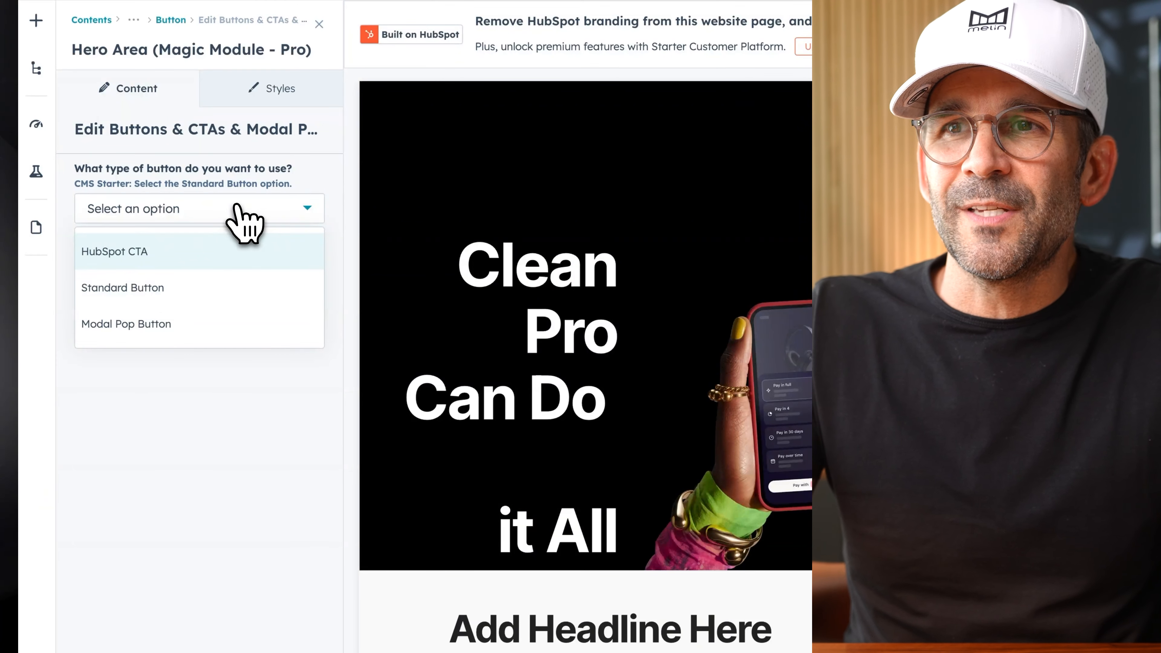
click(121, 292)
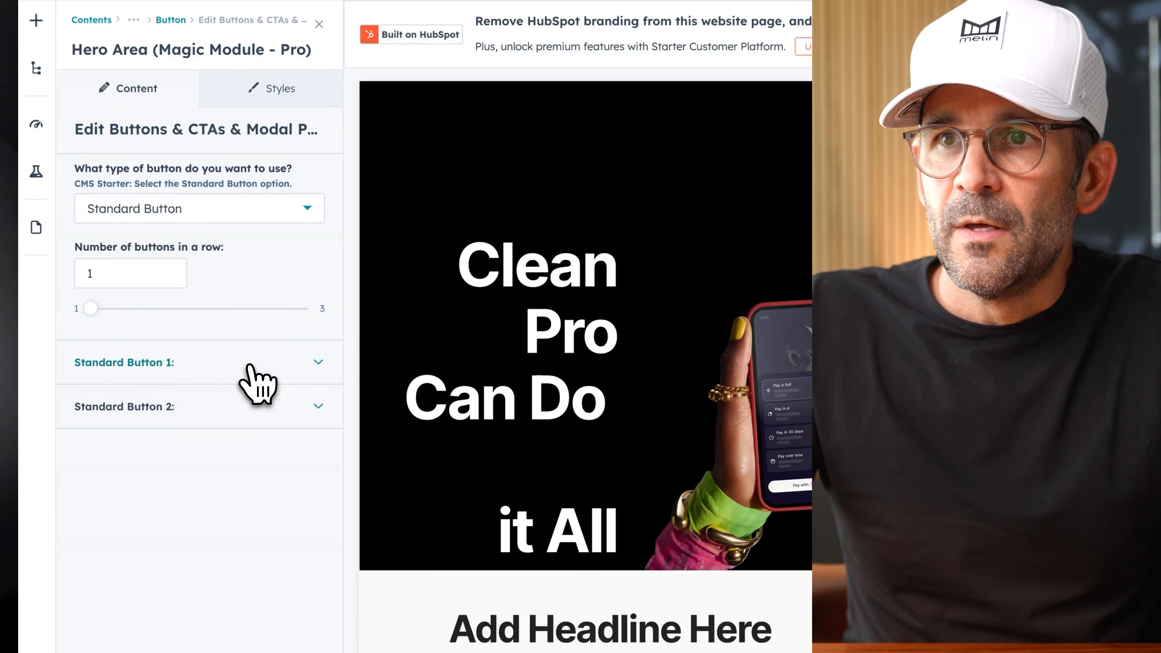
Step: Label Standard Button 1 "Learn More", give it the Secondary style, and apply the changes
click(256, 382)
scroll(259, 384, down, 1)
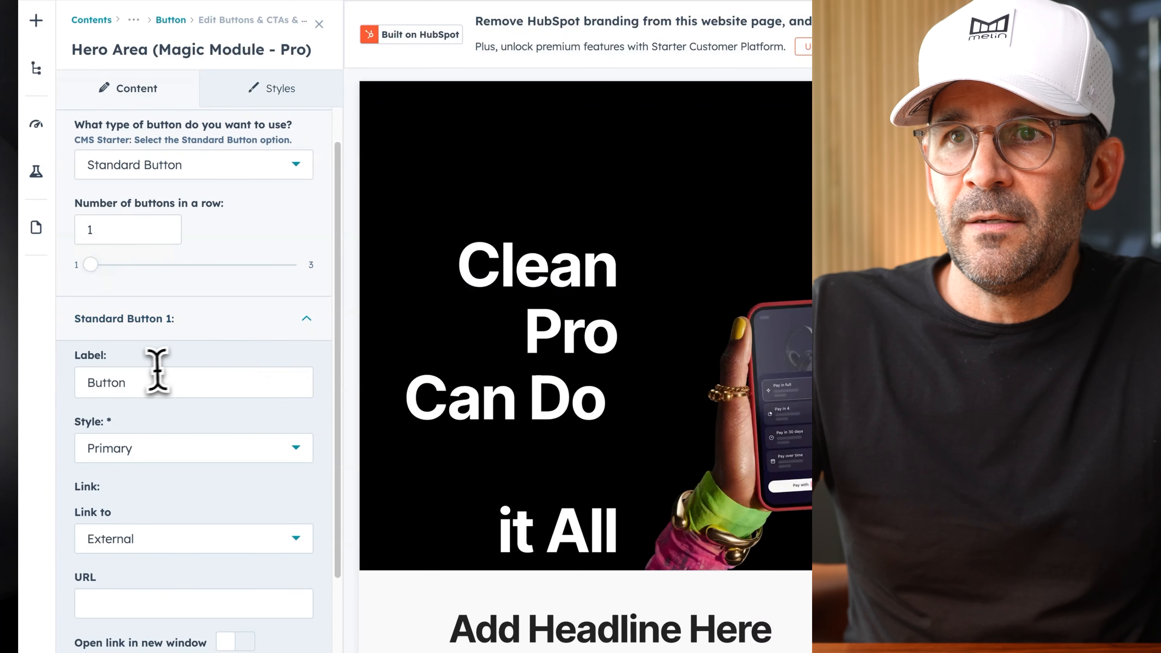
drag(161, 381, 45, 384)
text(Learn Mo)
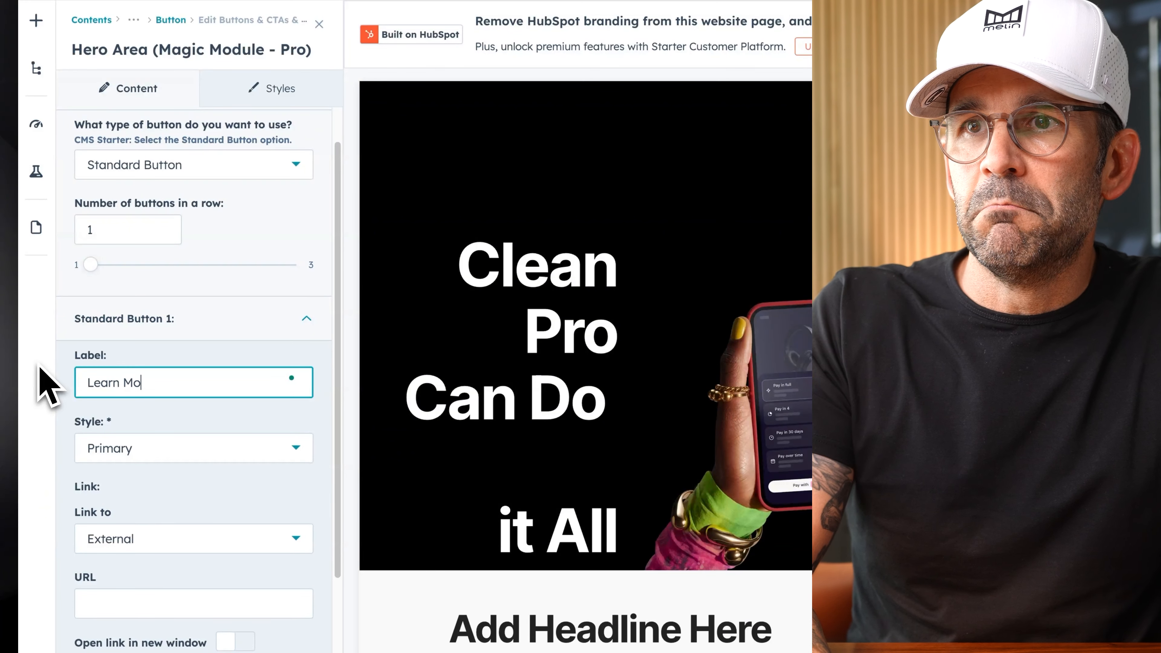
text(re)
click(137, 449)
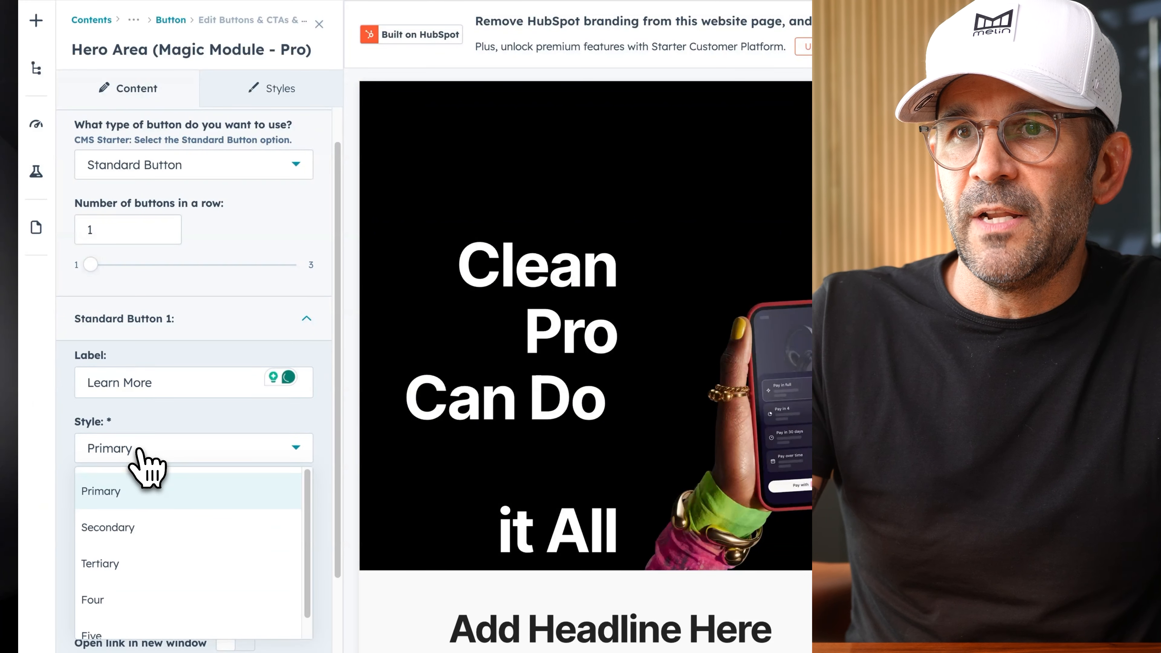
click(145, 530)
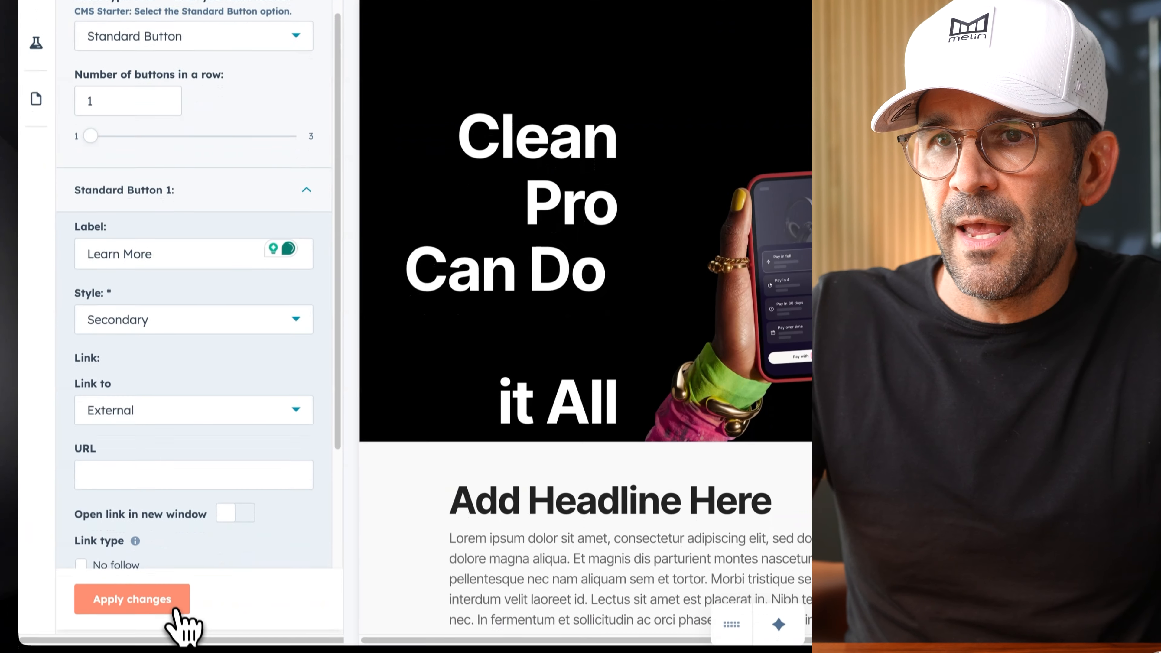
click(176, 603)
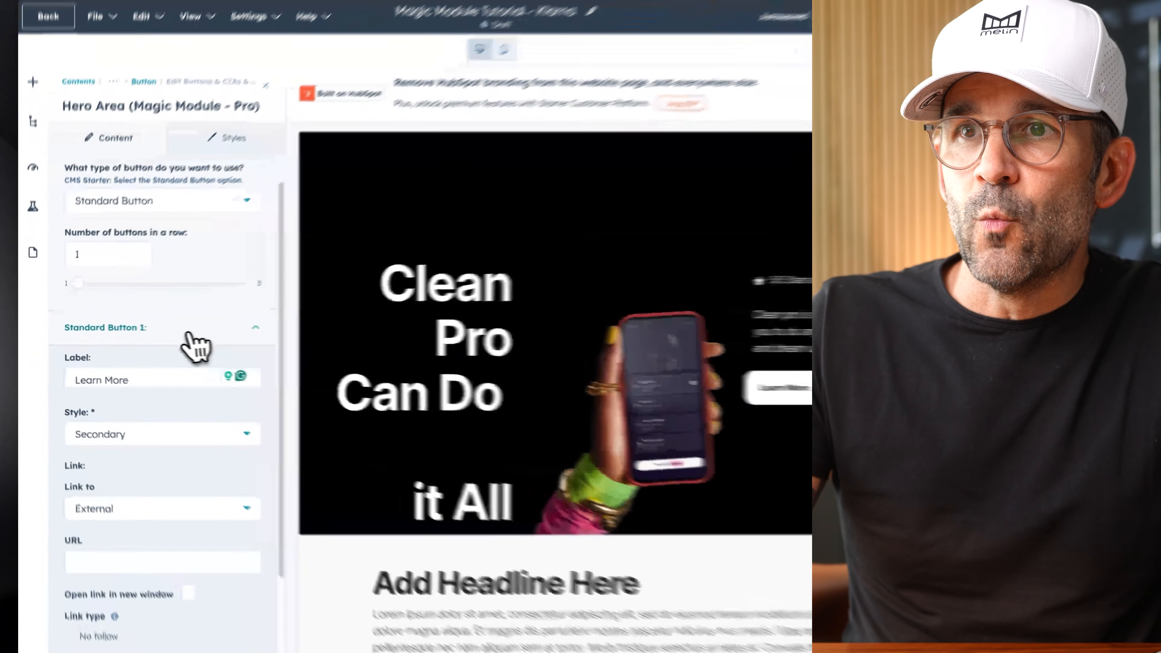
click(192, 329)
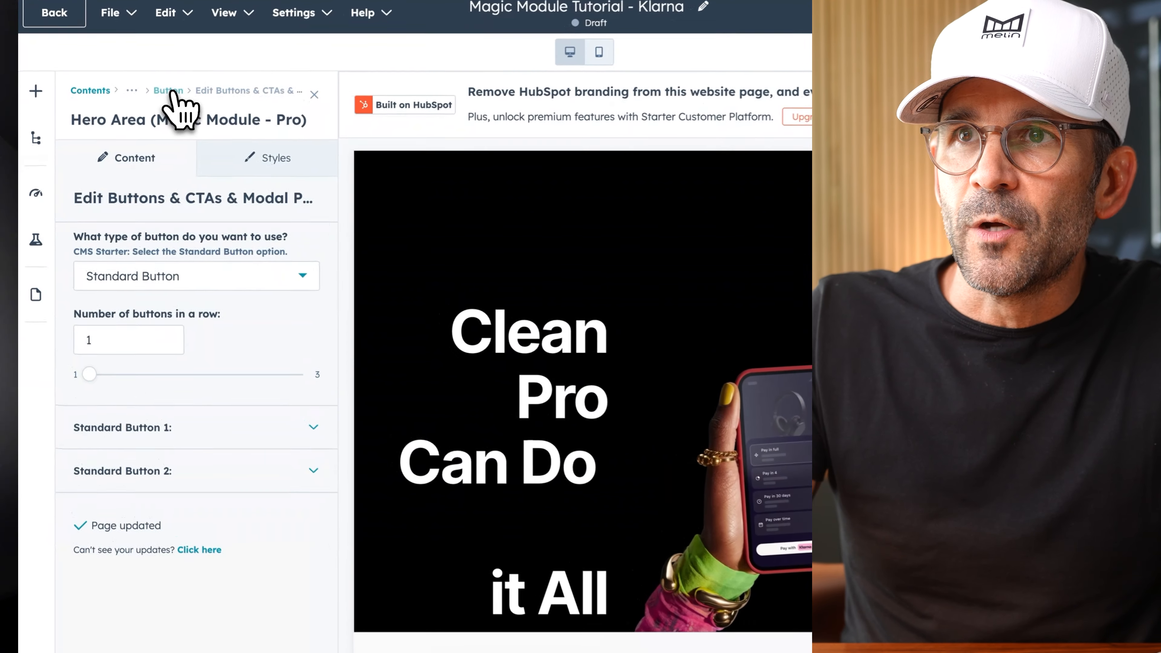
Step: Set the Button element's left/right content spacing to 15px and apply the change
click(123, 131)
scroll(169, 553, down, 2)
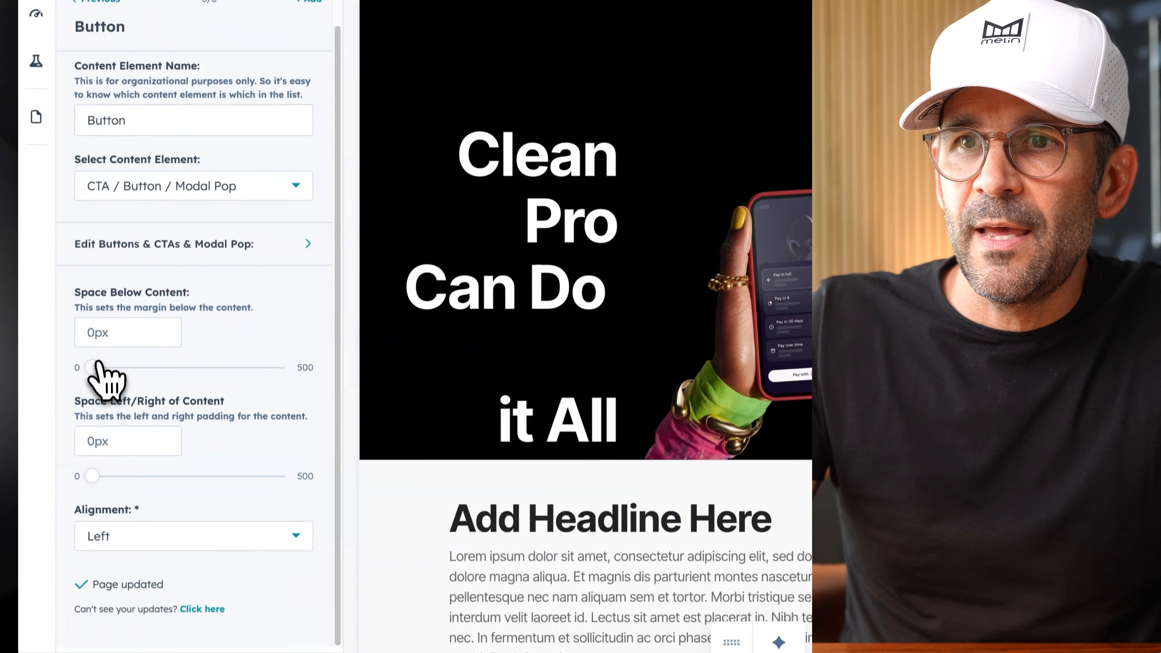
click(90, 634)
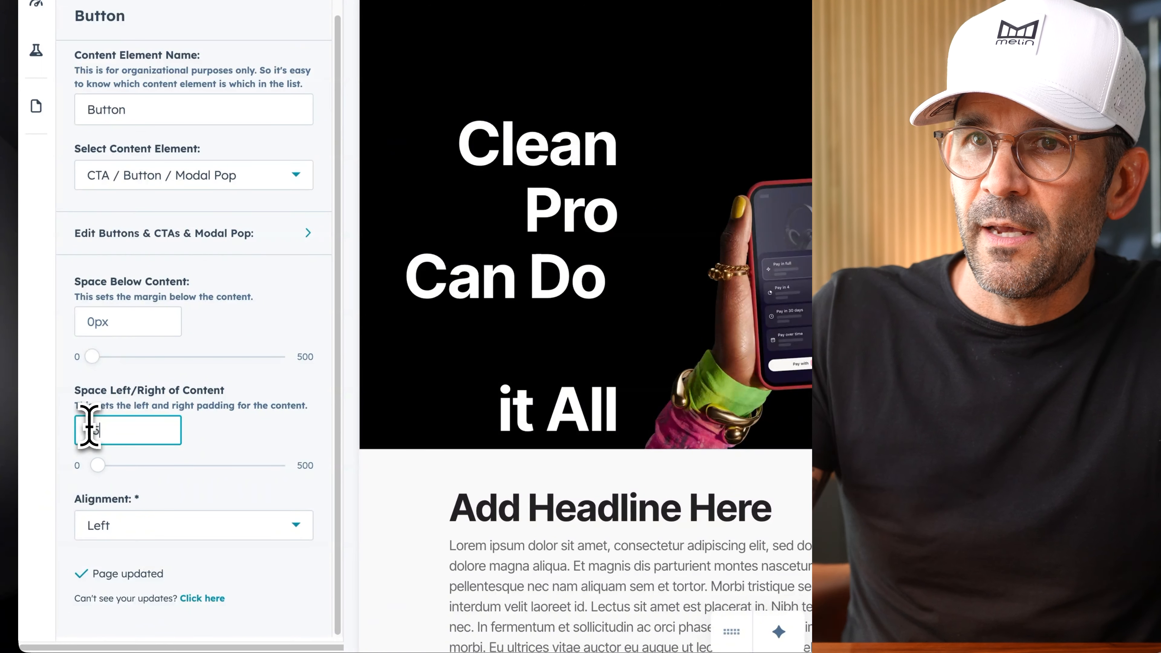
click(156, 610)
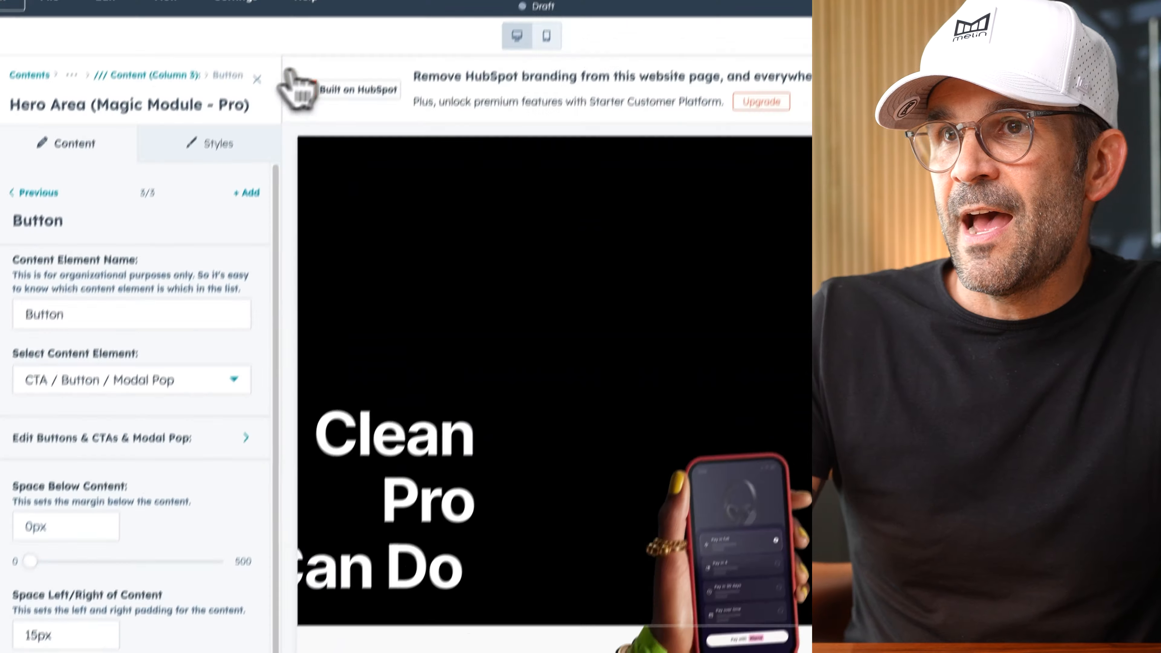
Step: Close the module settings and compare the hero with Klarna's homepage
click(244, 117)
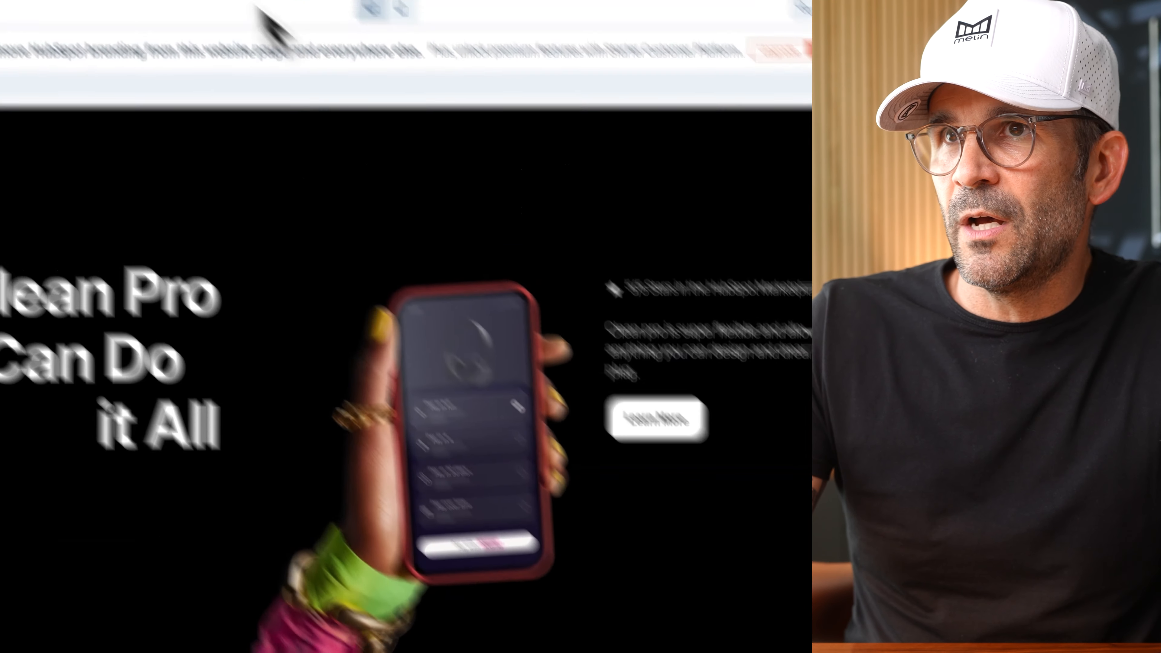
click(115, 26)
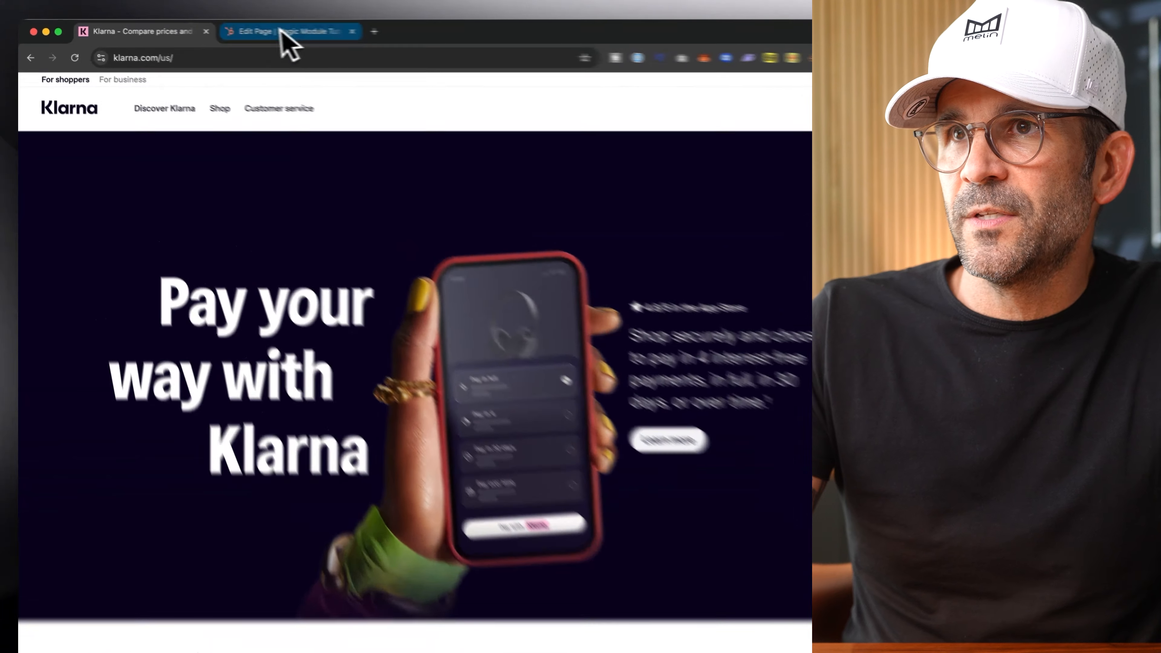
click(235, 29)
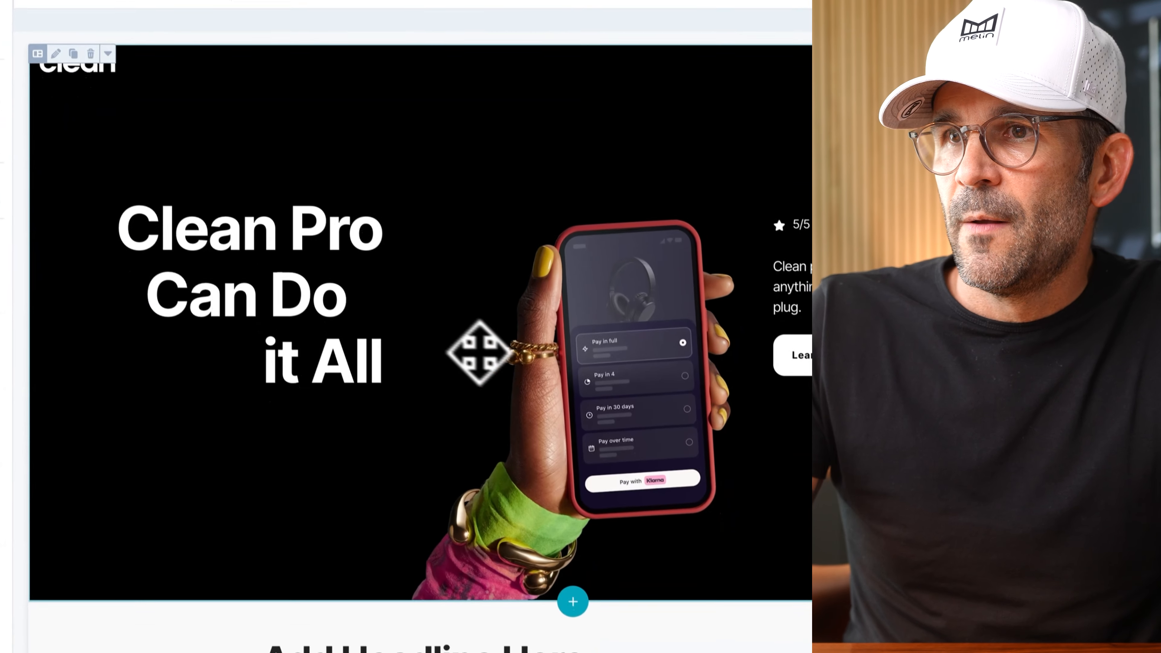
Step: Reopen column 3's Text element, format its whole paragraph as Heading 4, and apply the change
click(484, 548)
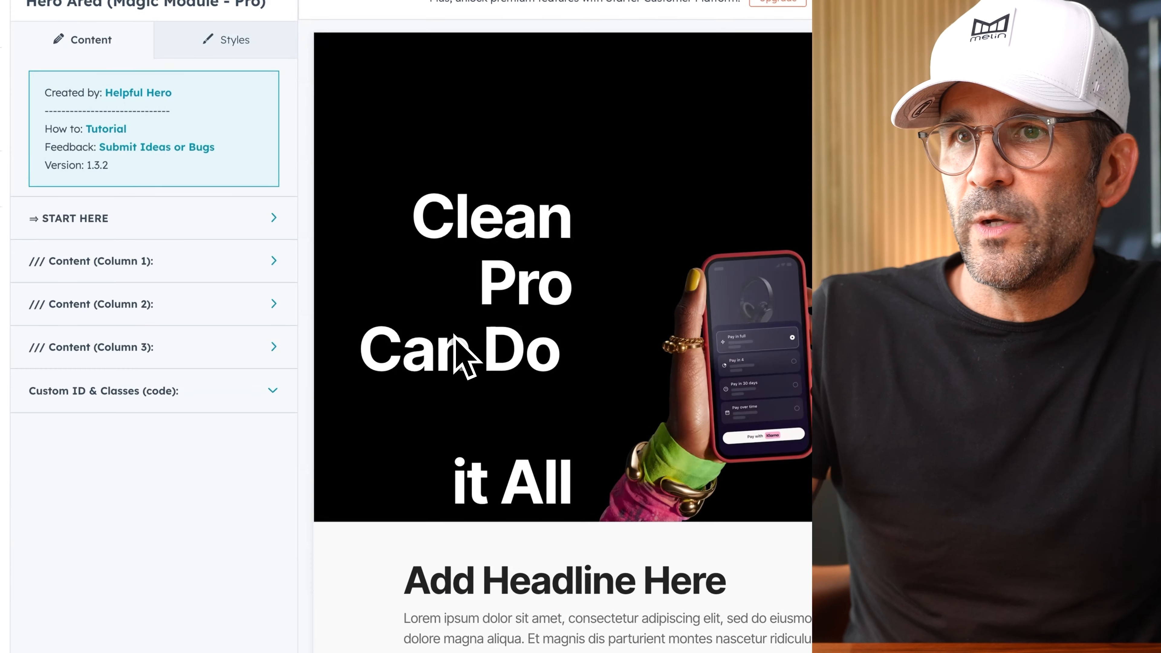
click(179, 350)
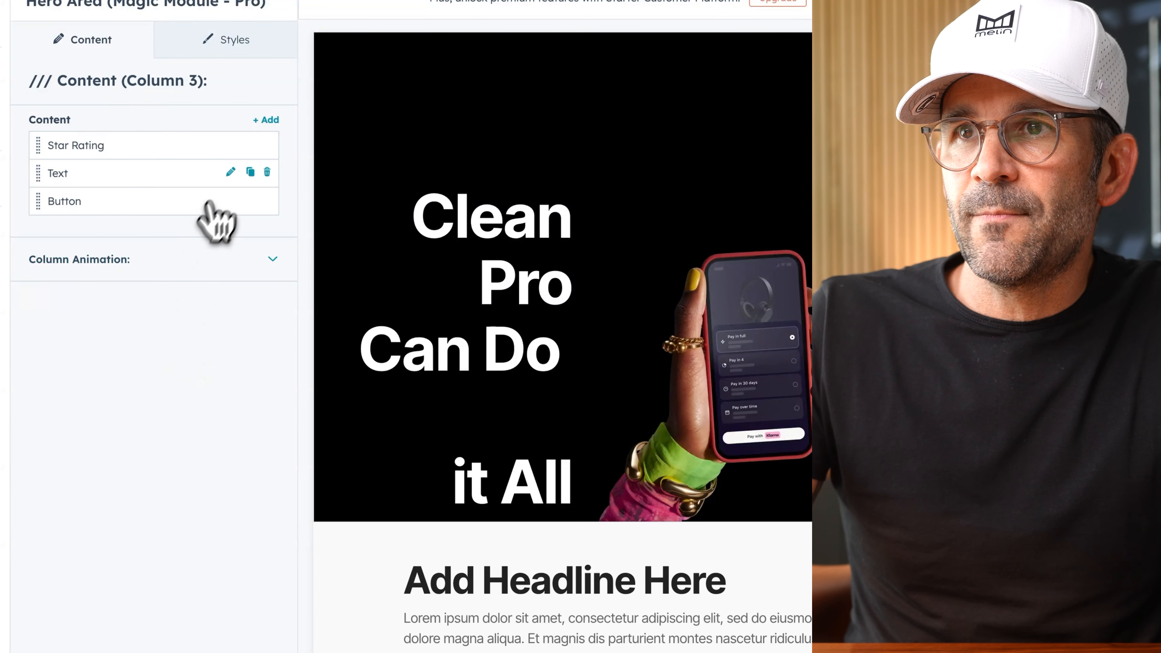
click(231, 173)
scroll(197, 462, down, 4)
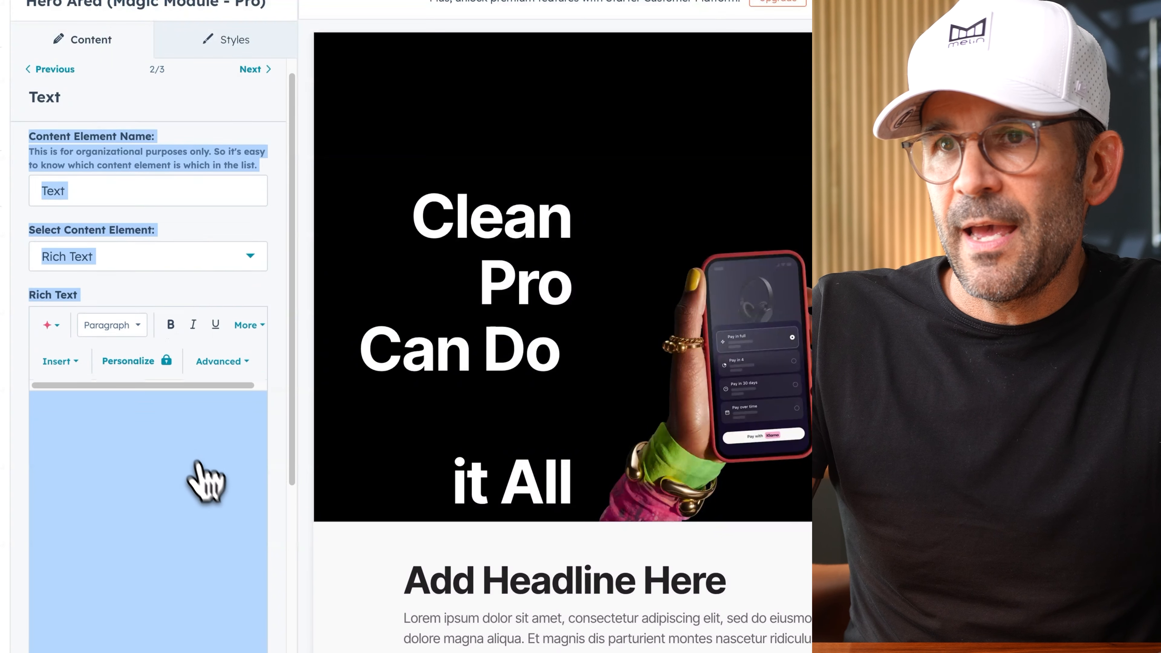
drag(134, 278, 12, 192)
click(181, 149)
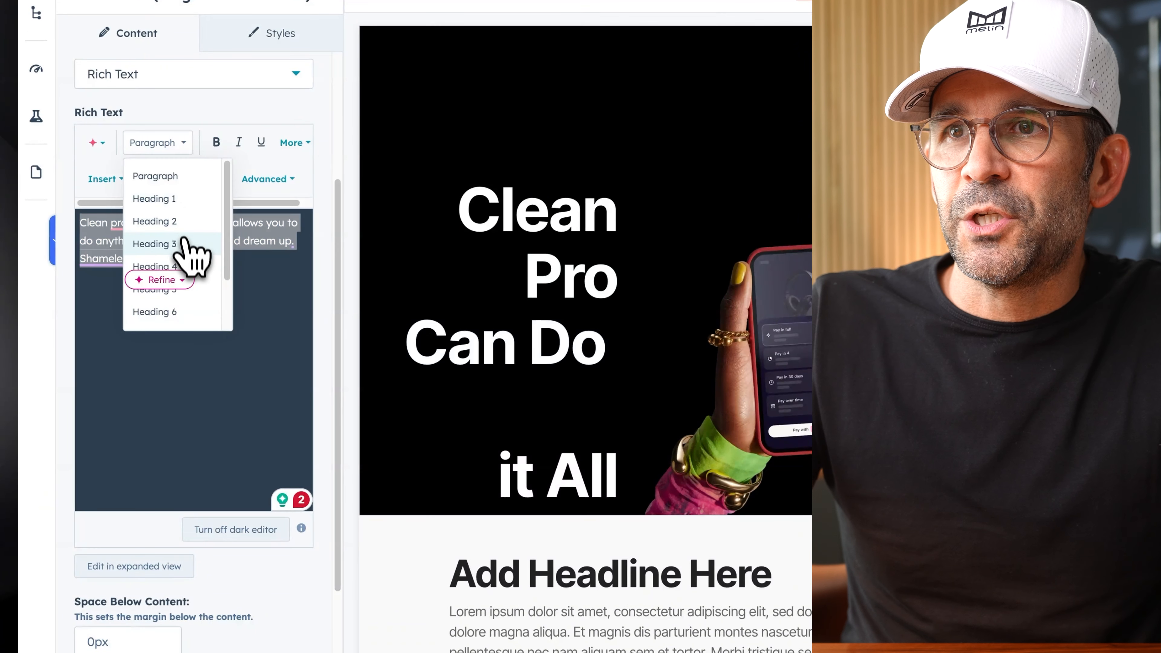
click(188, 265)
click(135, 615)
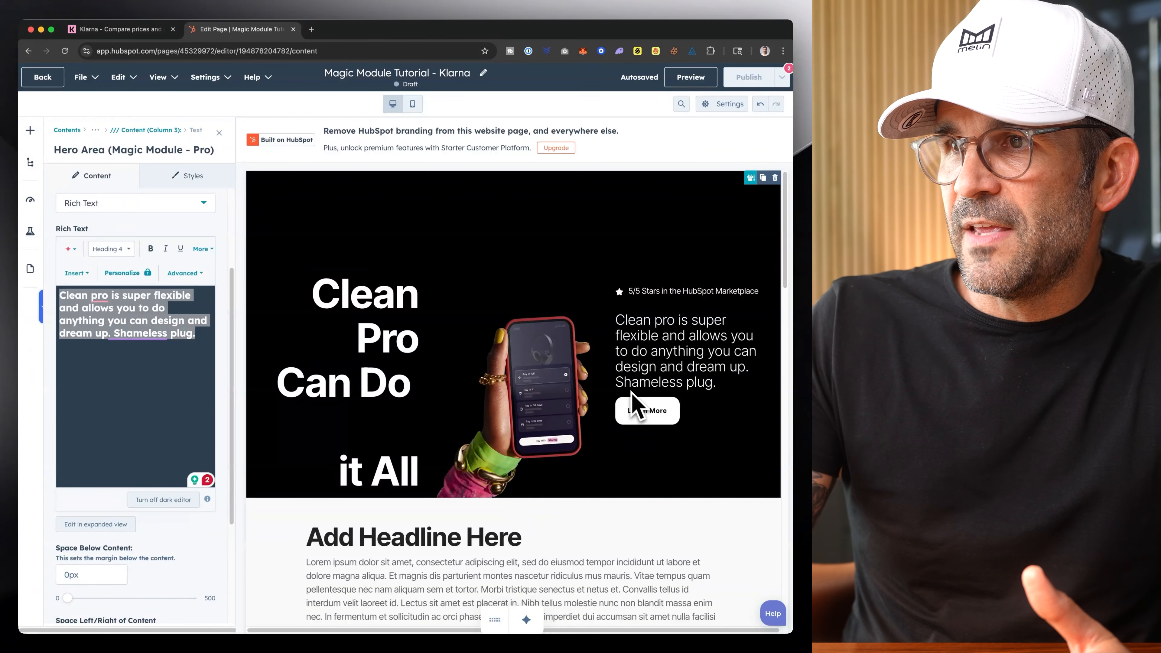
Step: Set the space below the Text element to 30px and apply the change
scroll(147, 555, down, 4)
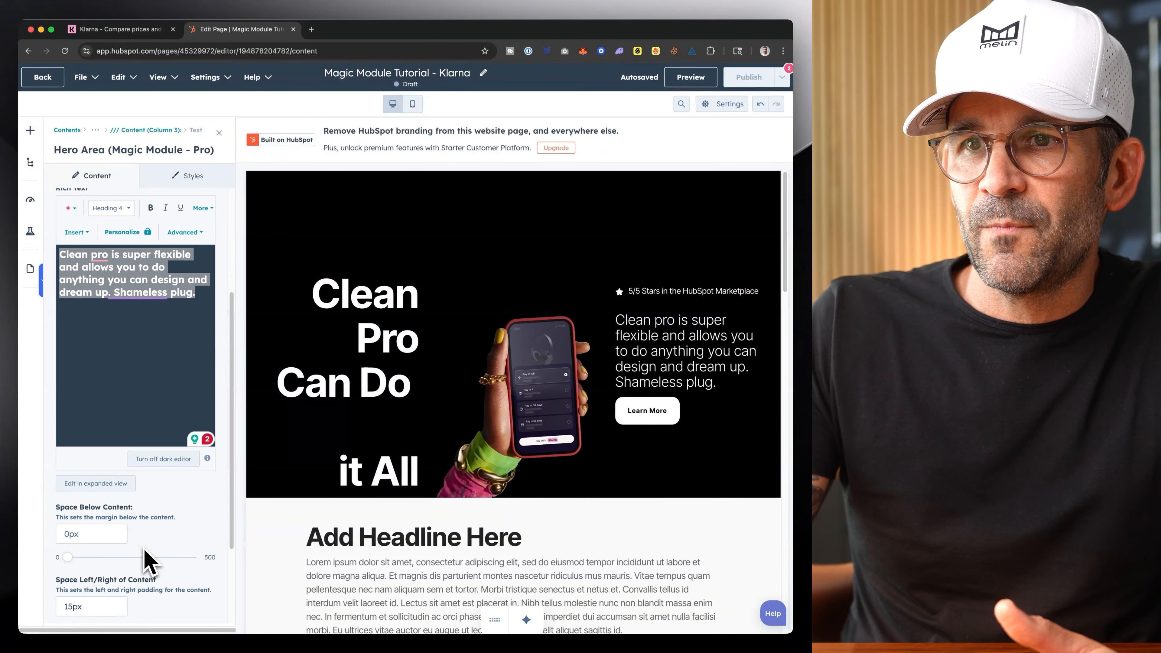
click(67, 503)
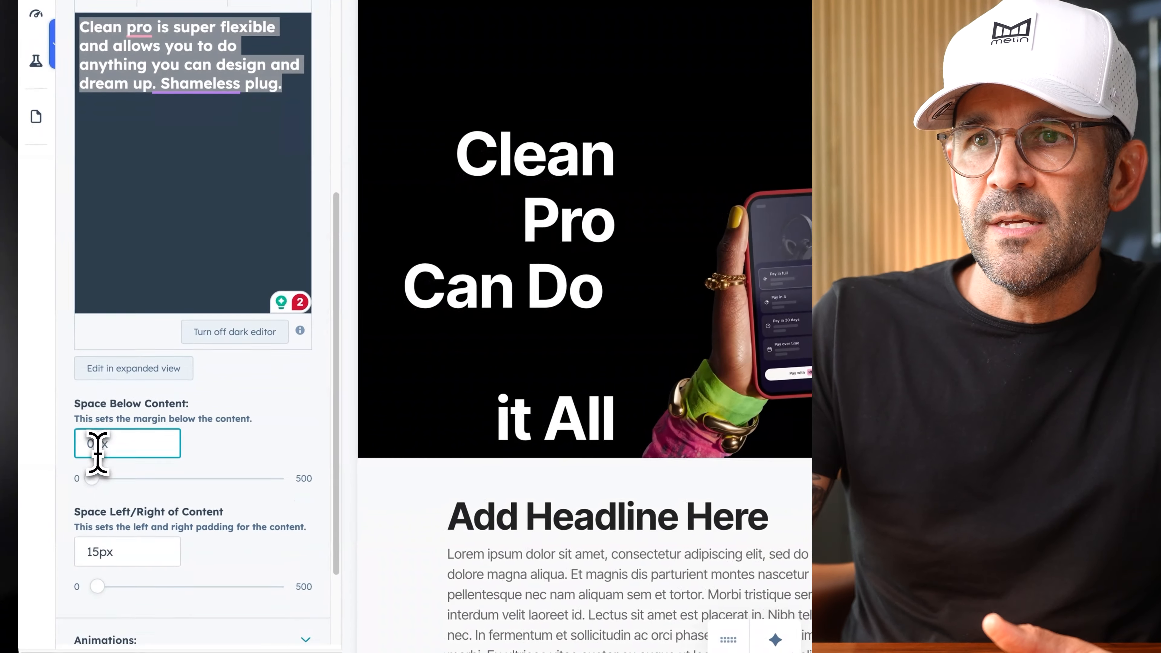
scroll(83, 512, down, 2)
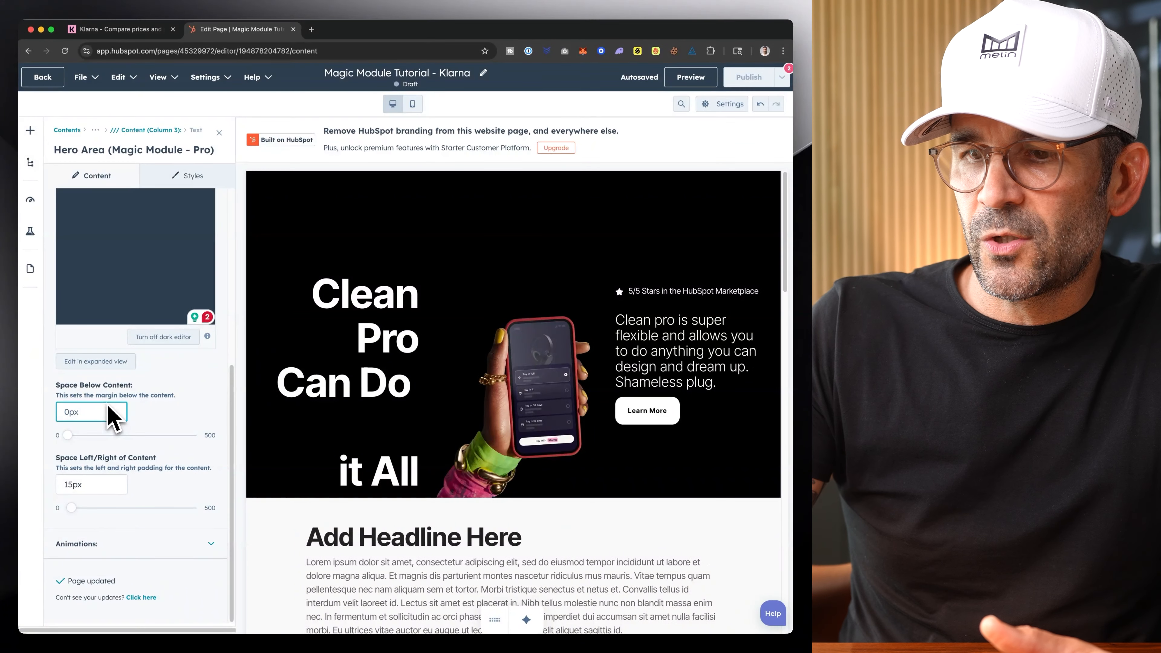
text(30)
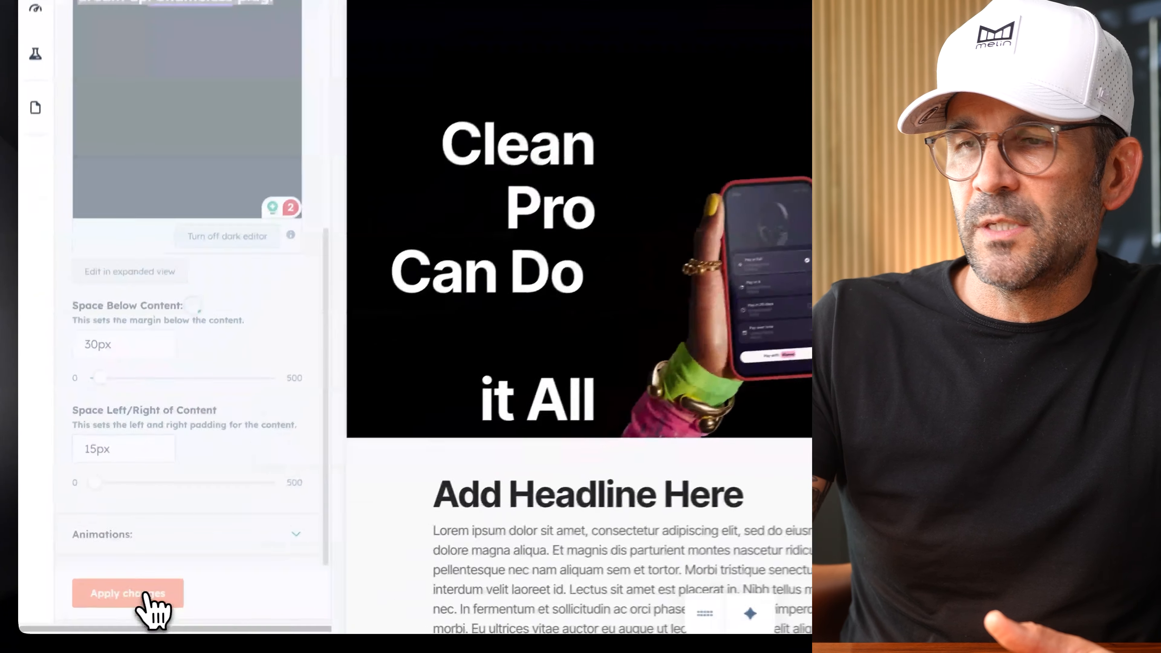
click(110, 600)
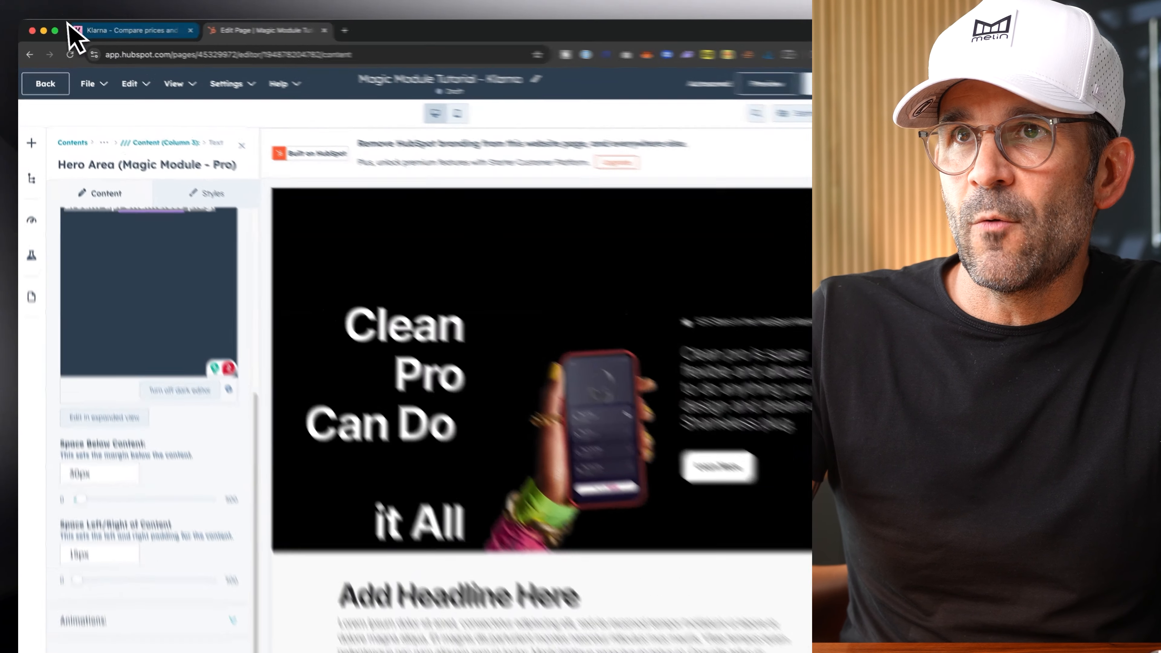
Step: Check Klarna's homepage hero again, and return to the hero module's main settings in the page editor
click(105, 32)
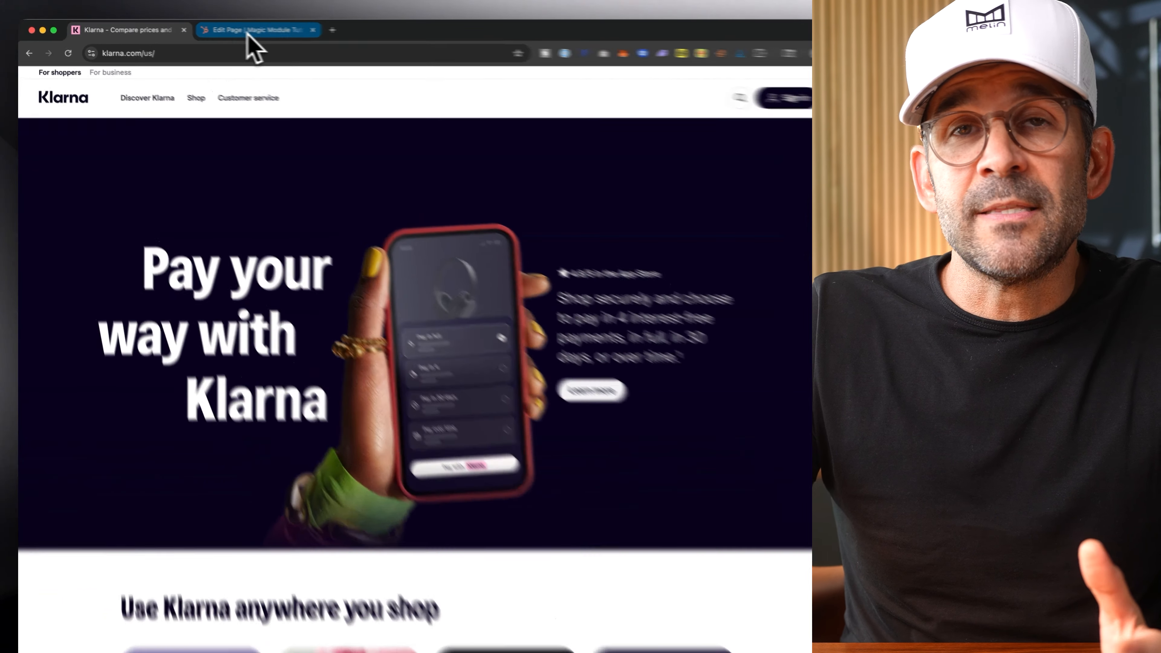
click(249, 31)
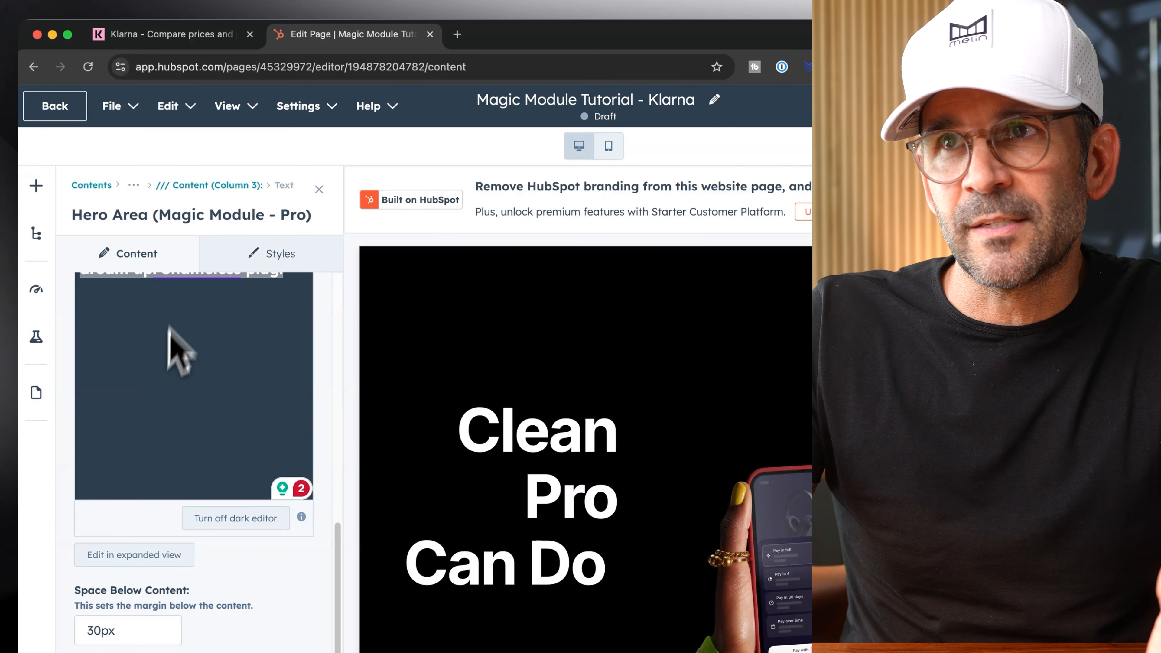
click(209, 185)
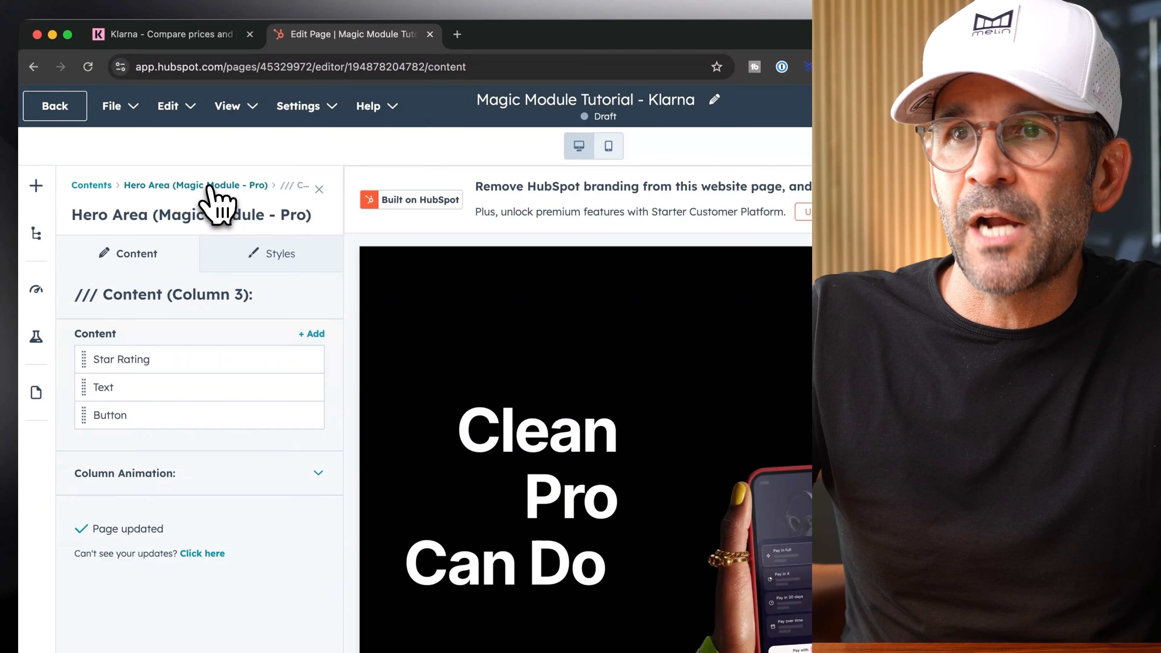
click(200, 185)
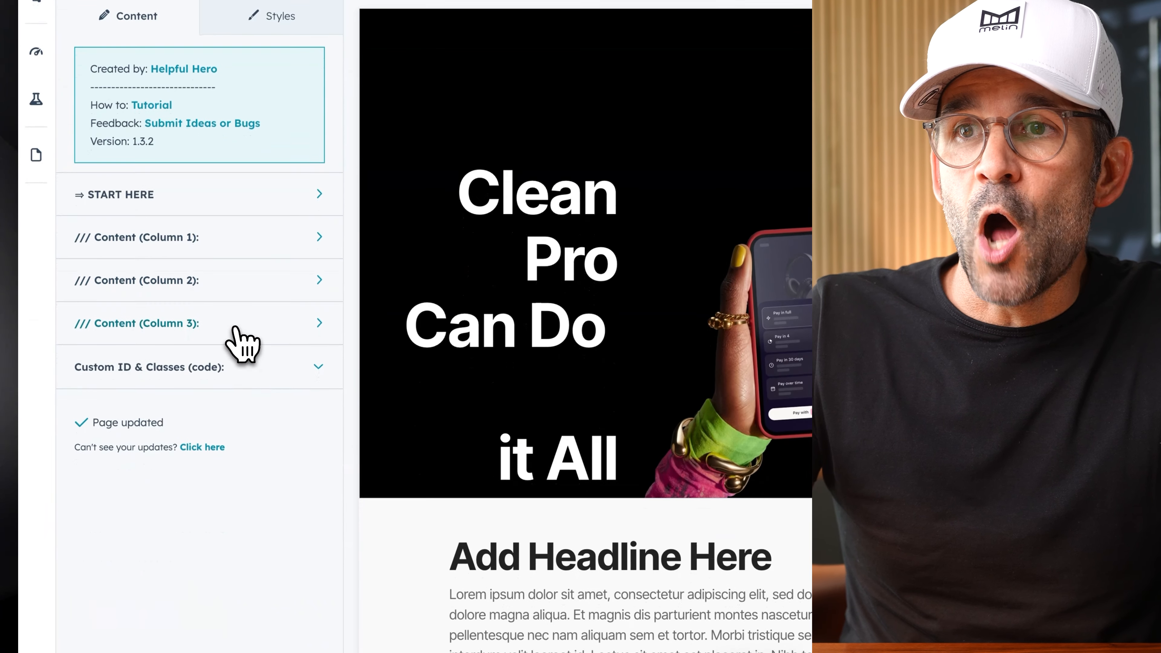
Step: Set column 3's Column Animation type to Fade In Bottom Right
click(228, 563)
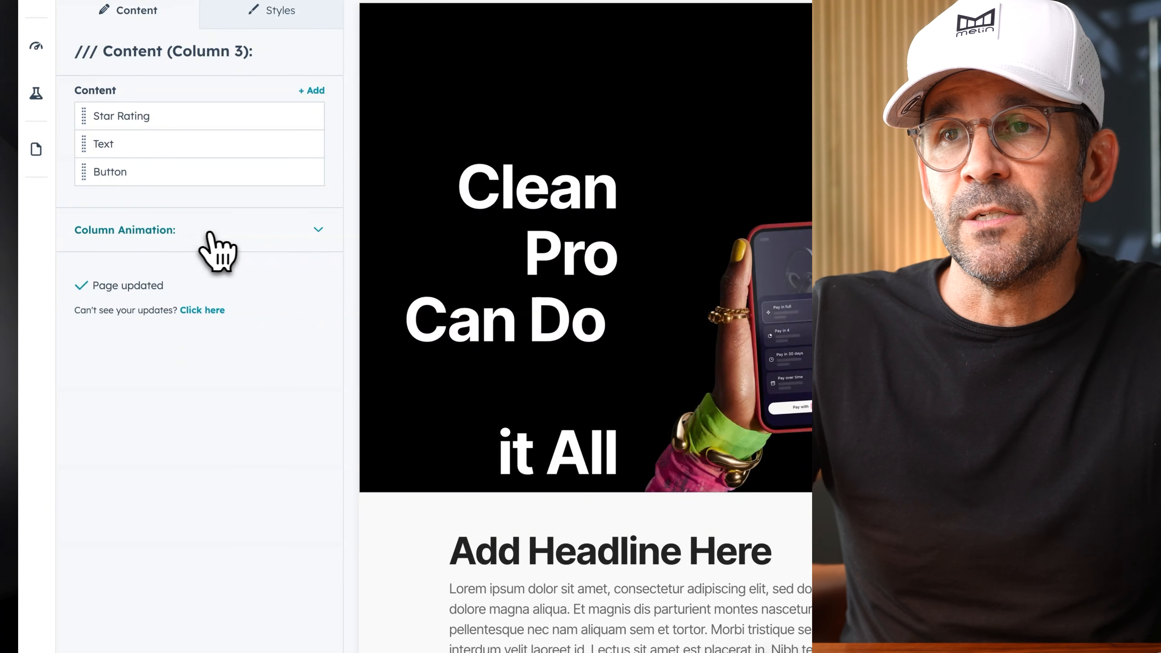
click(225, 251)
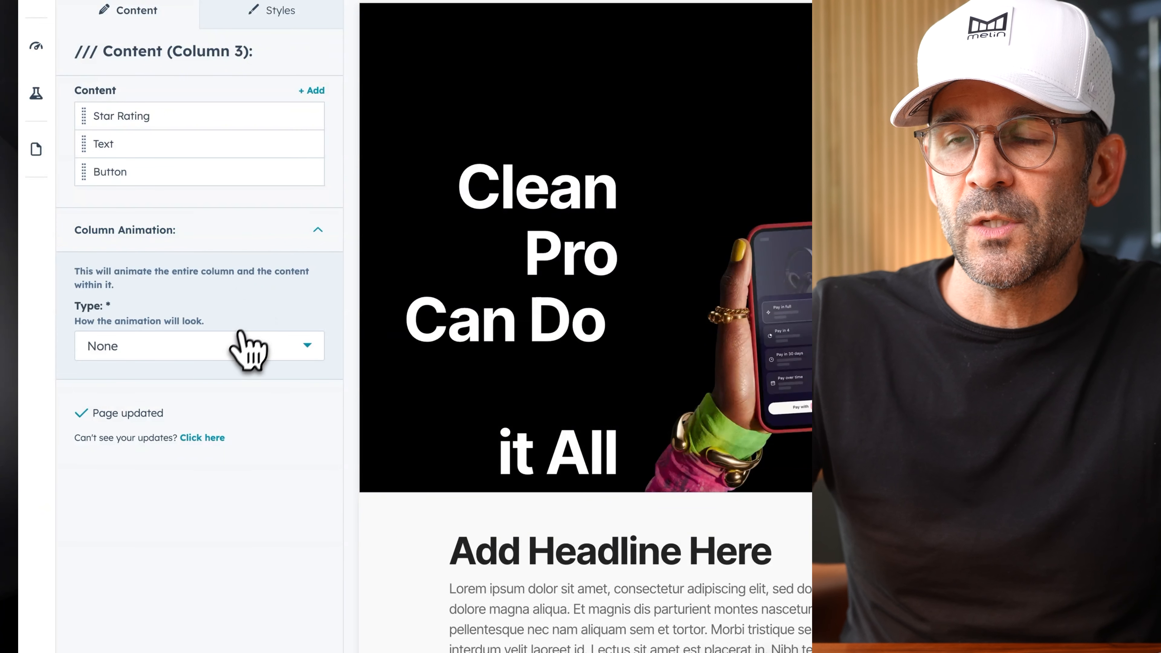
click(229, 348)
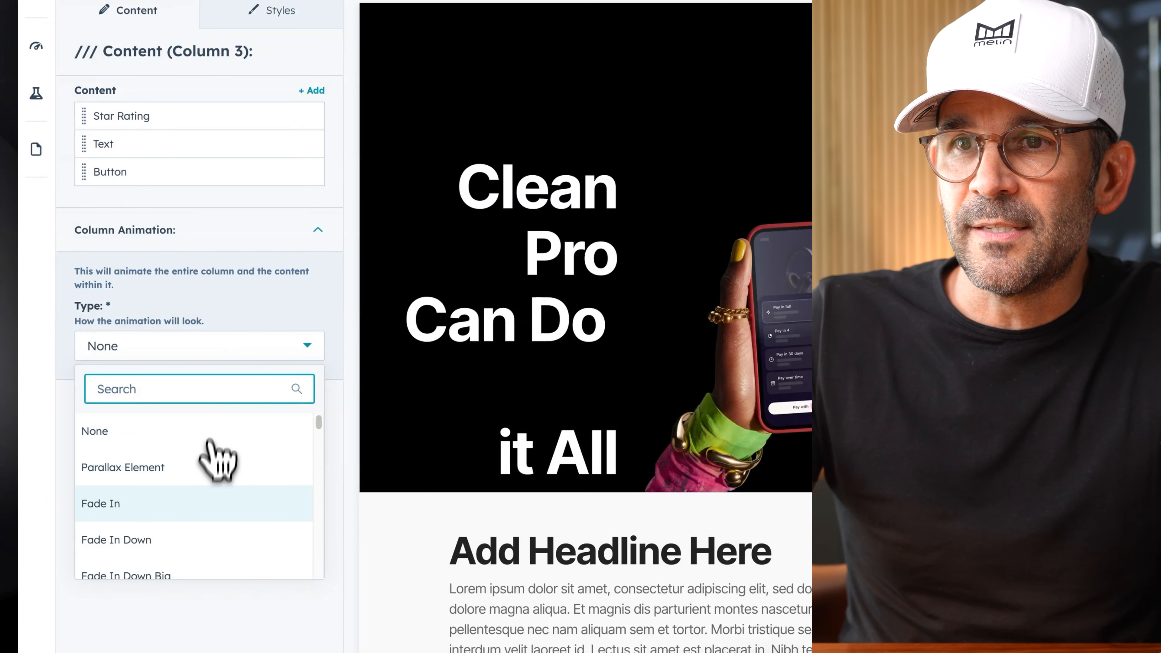
scroll(201, 531, down, 3)
scroll(204, 533, down, 5)
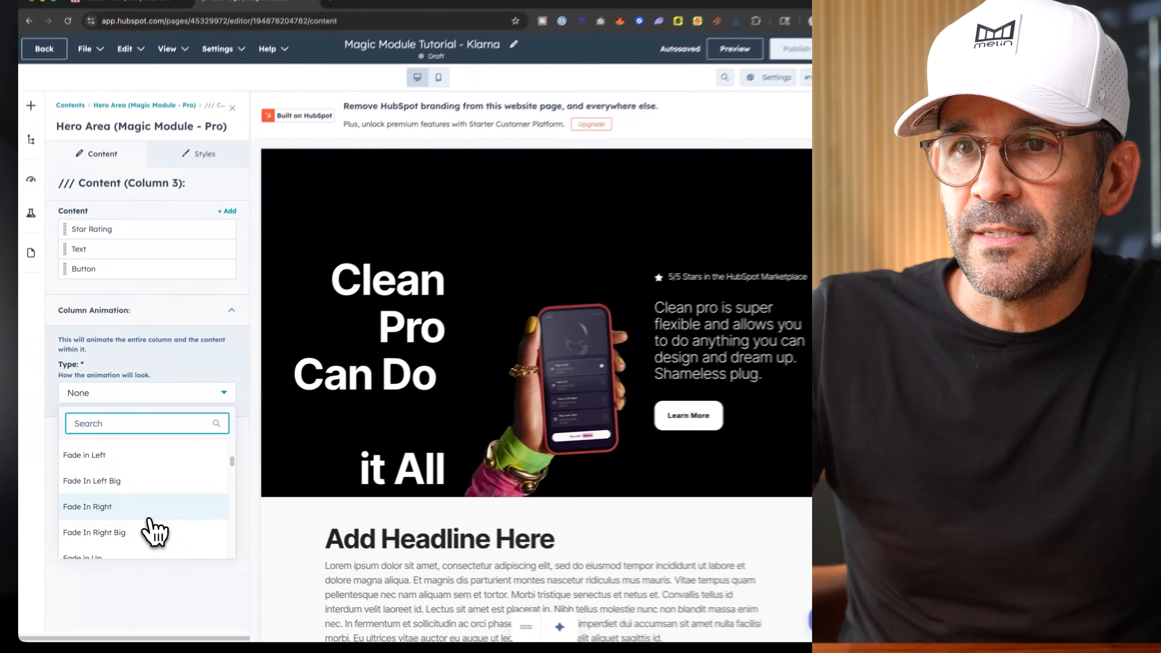
scroll(145, 530, down, 1)
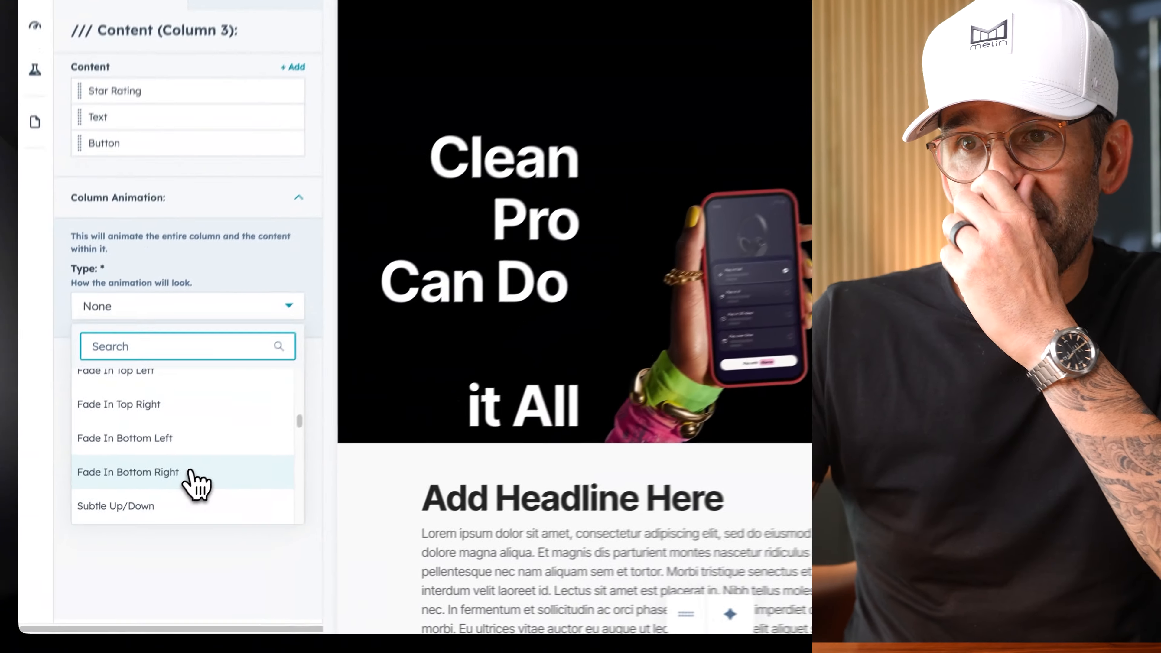
click(141, 519)
Step: Set the speed of column 3's animation to Slow and apply the change
click(174, 443)
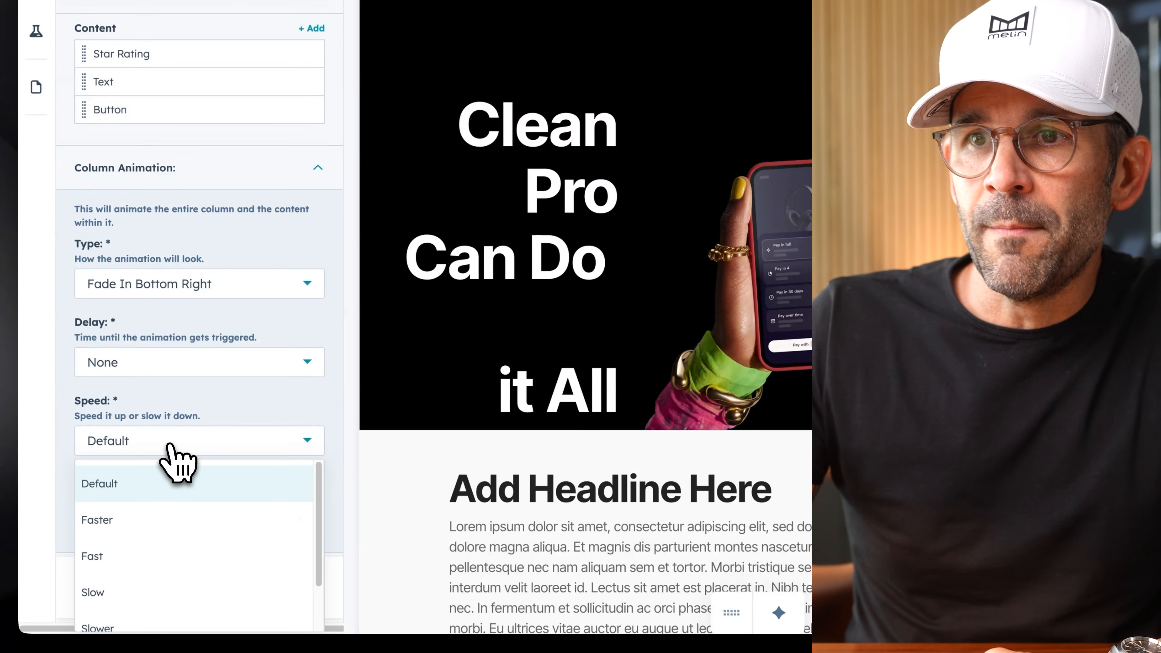
click(169, 594)
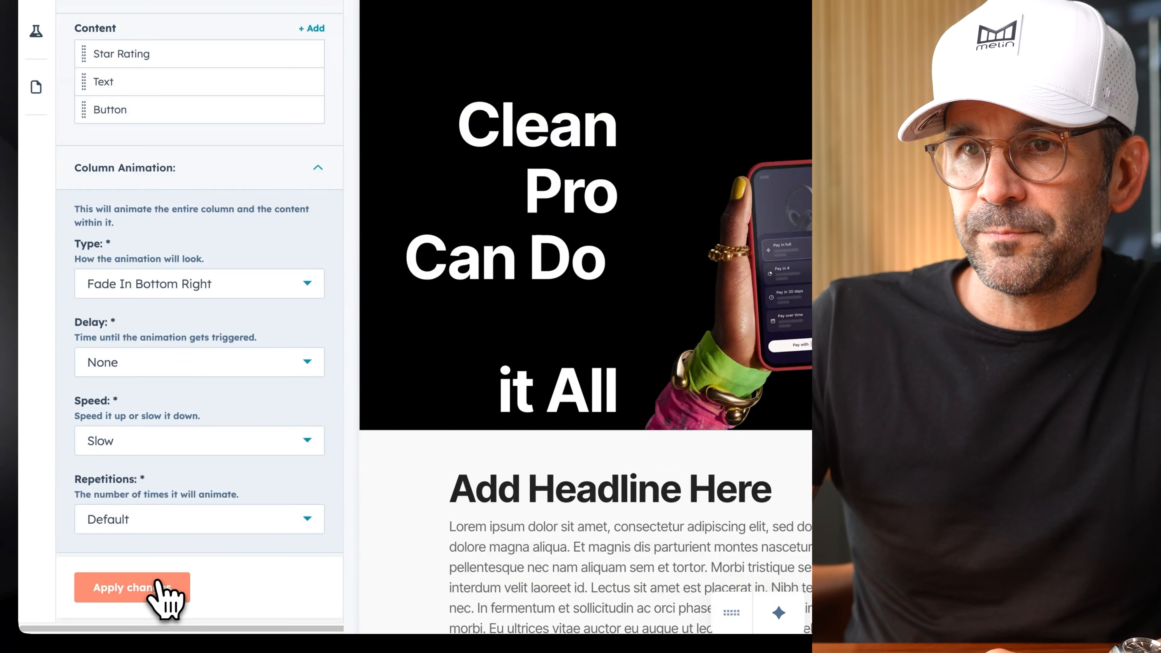
click(158, 586)
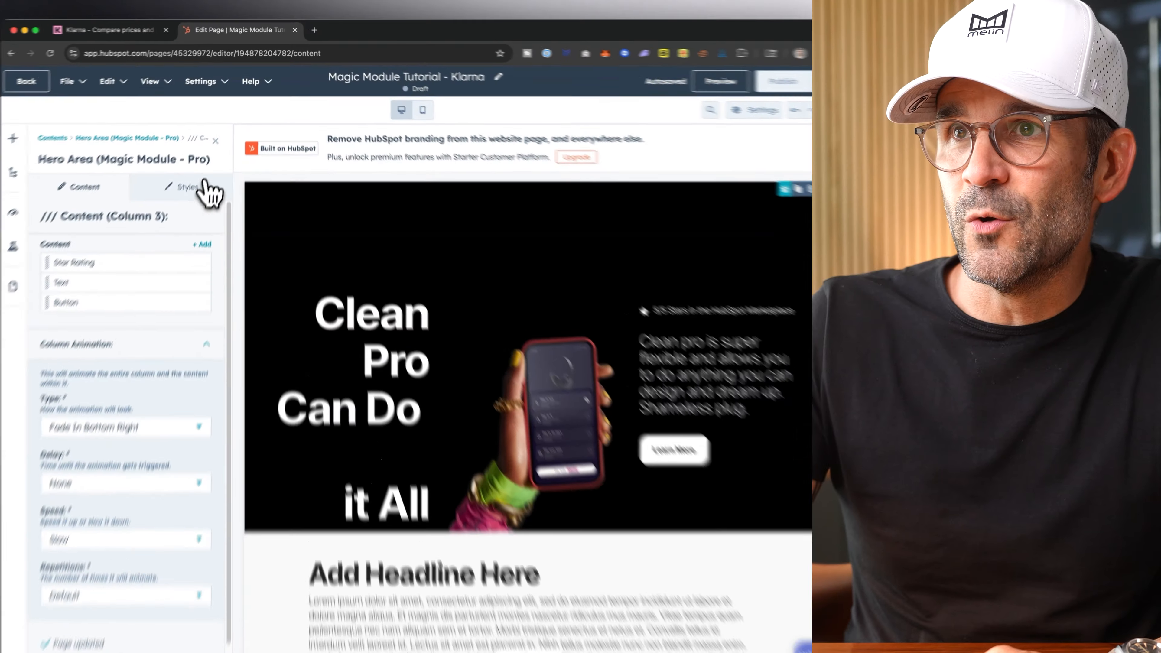
Step: Preview the page in a new tab, compare its hero with Klarna's homepage, and return to the page editor
click(219, 133)
click(686, 80)
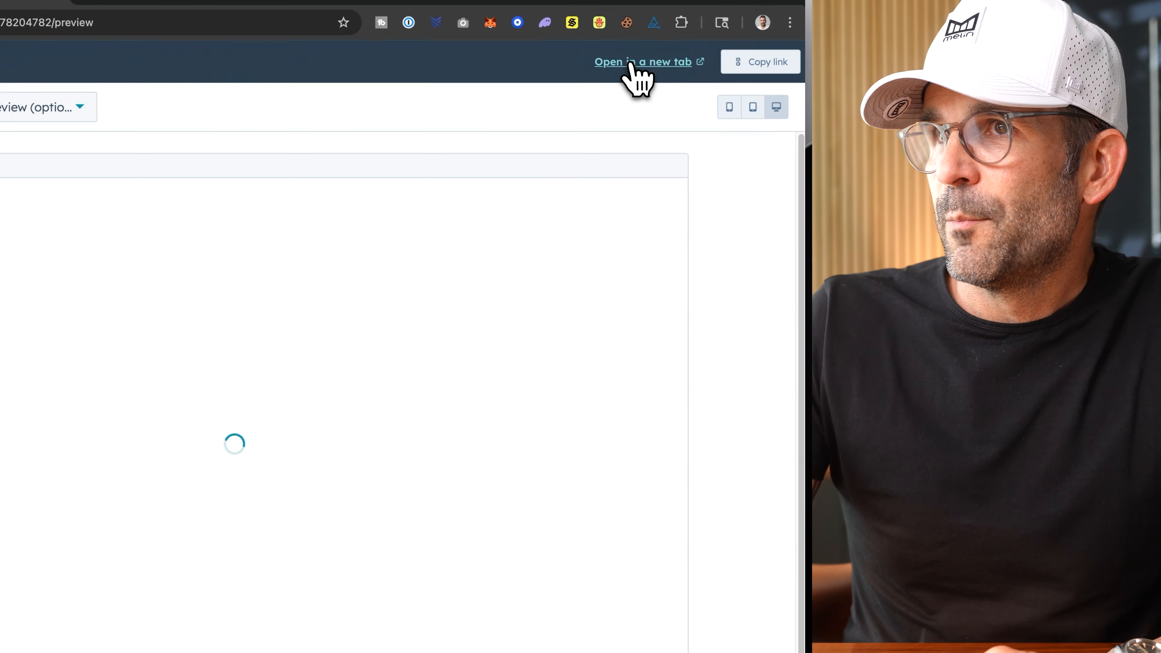
click(630, 64)
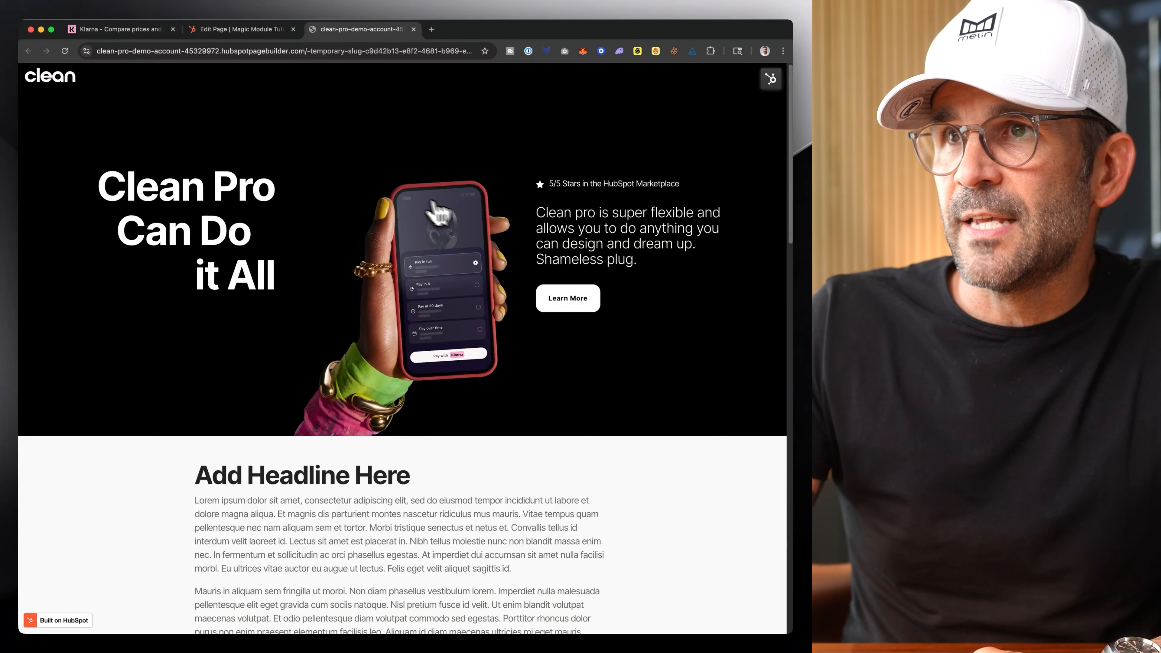
click(151, 30)
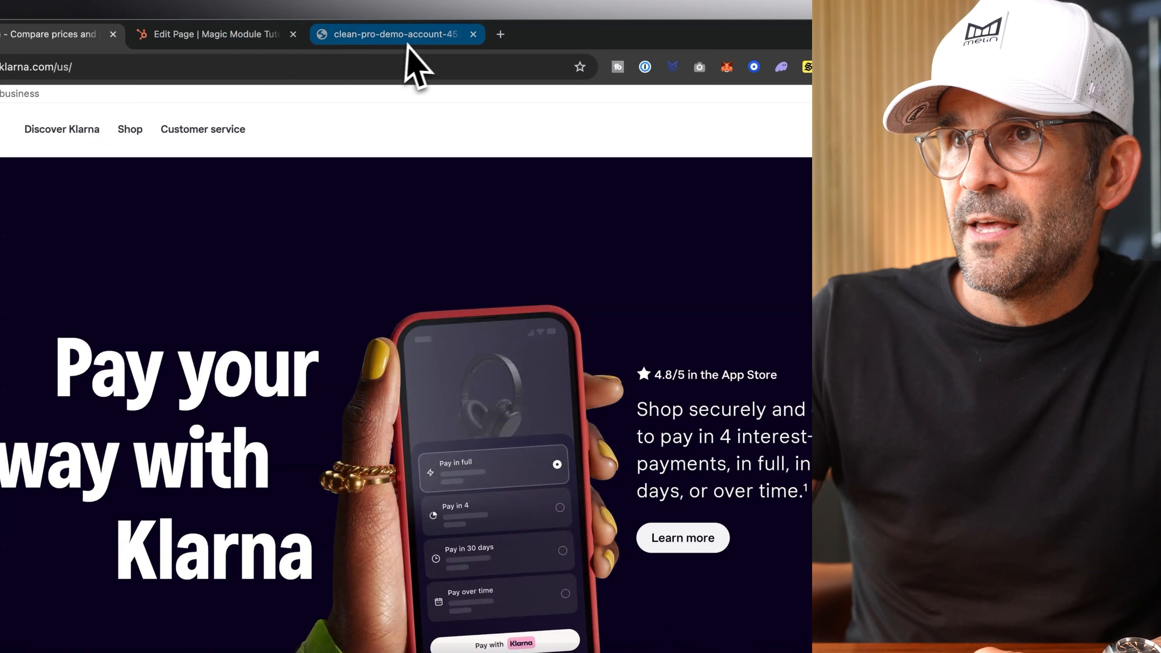
click(394, 36)
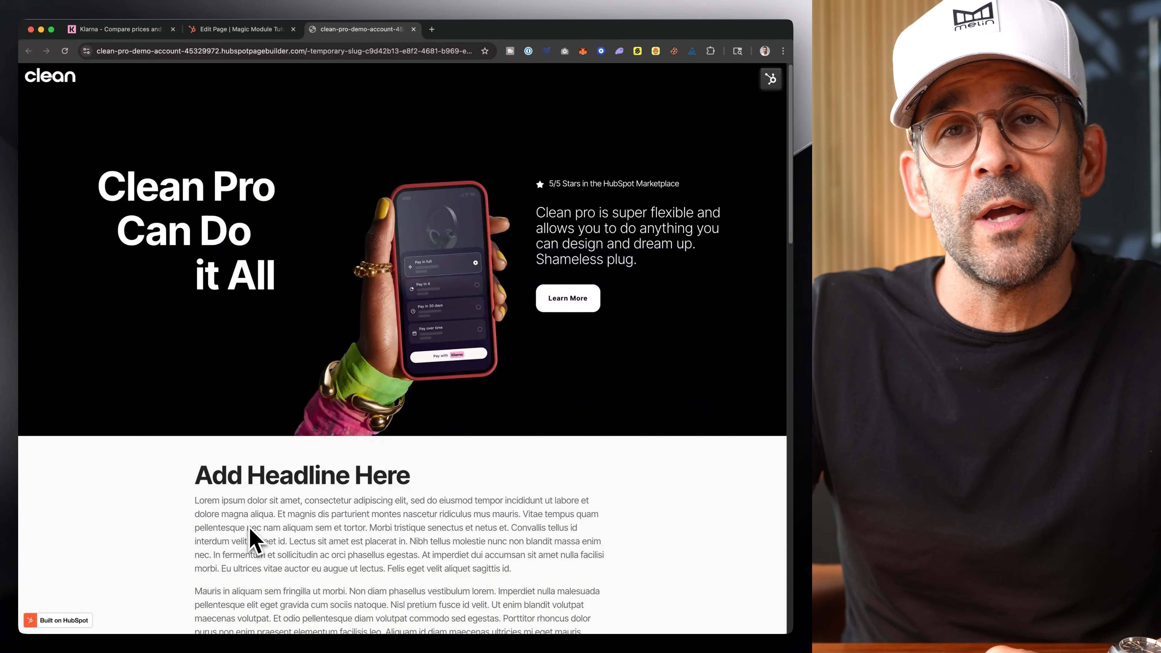
click(219, 28)
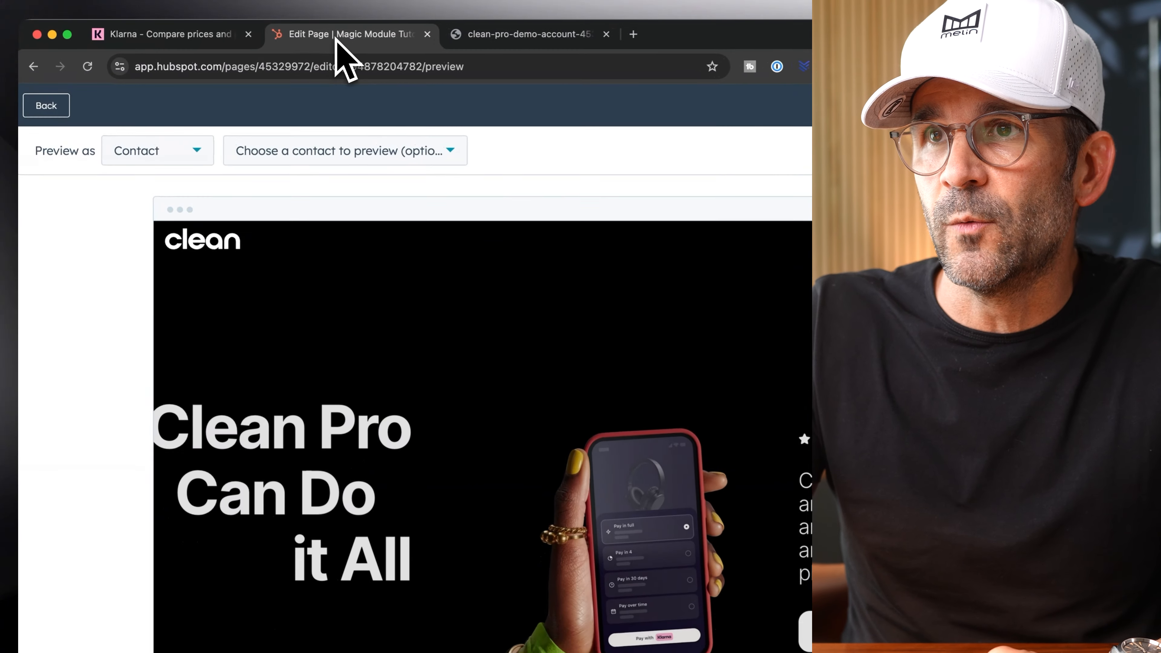
click(46, 107)
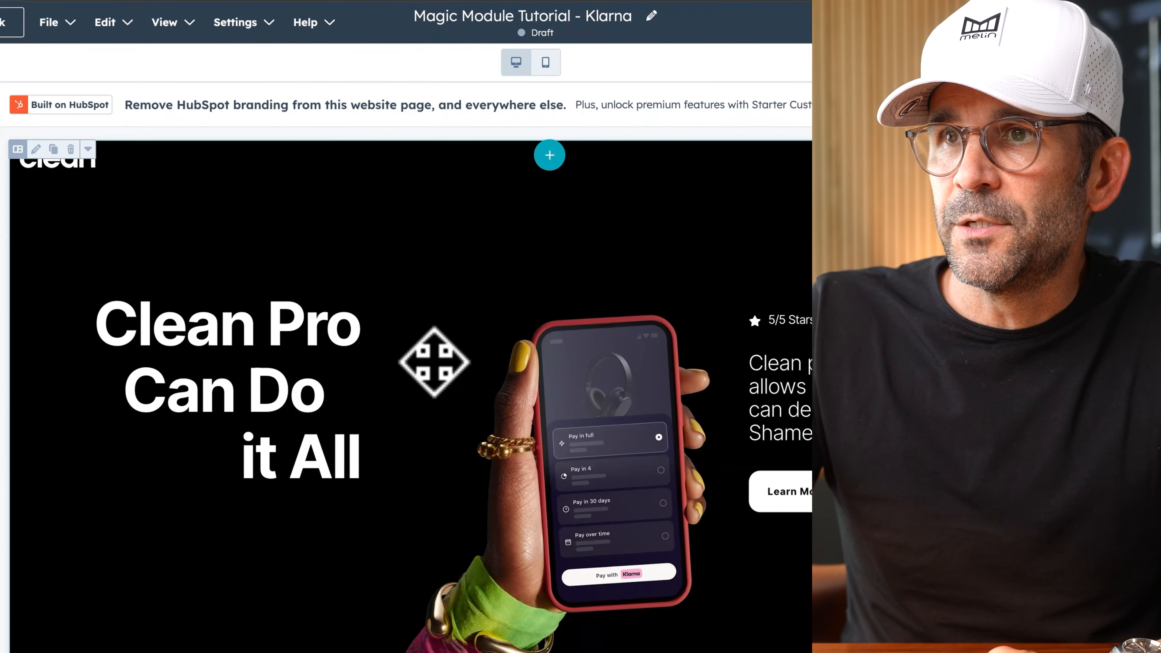
Step: Set the hero row's content width to Custom with a max-width of 1,200px, apply it, and close the module settings
click(434, 361)
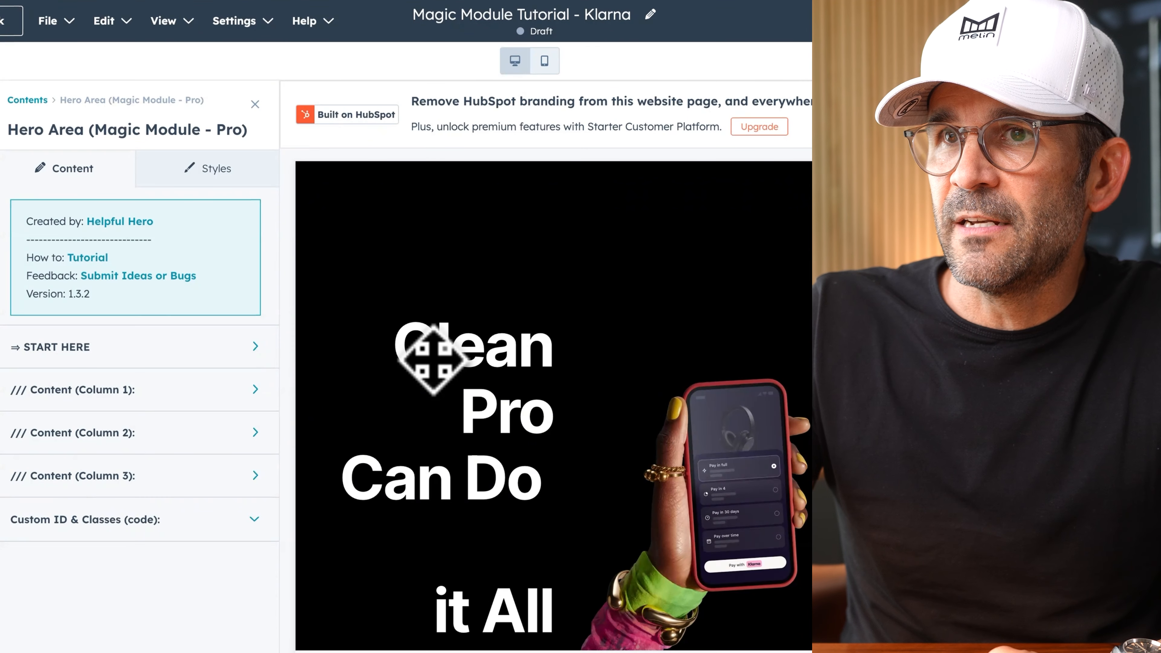
click(228, 170)
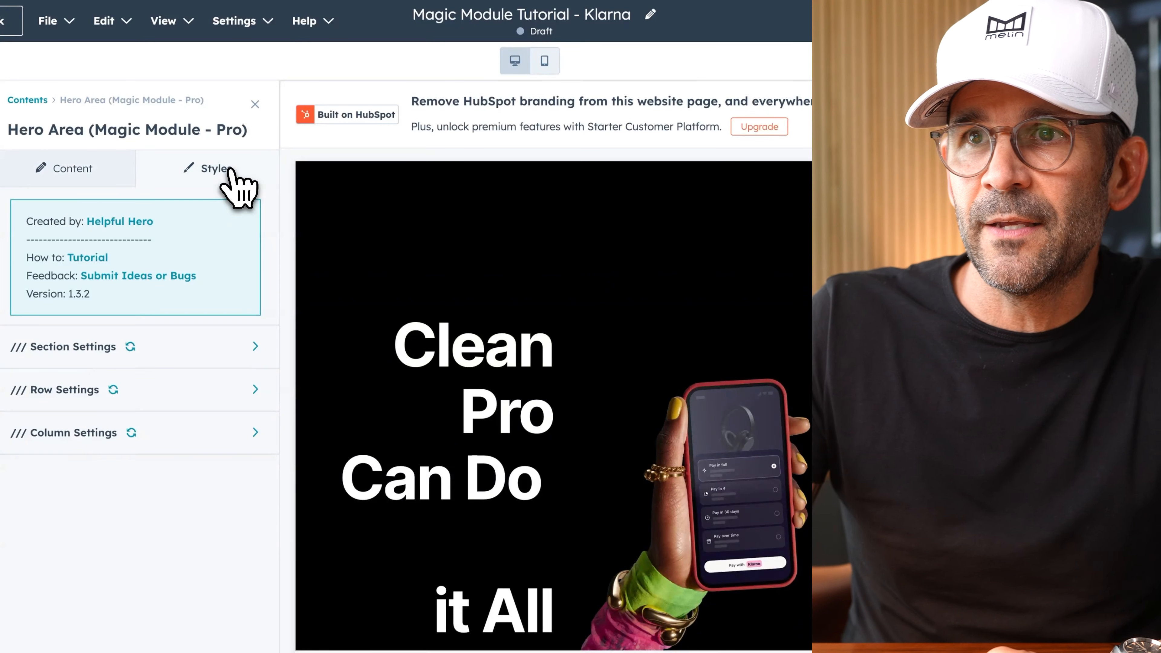
click(215, 390)
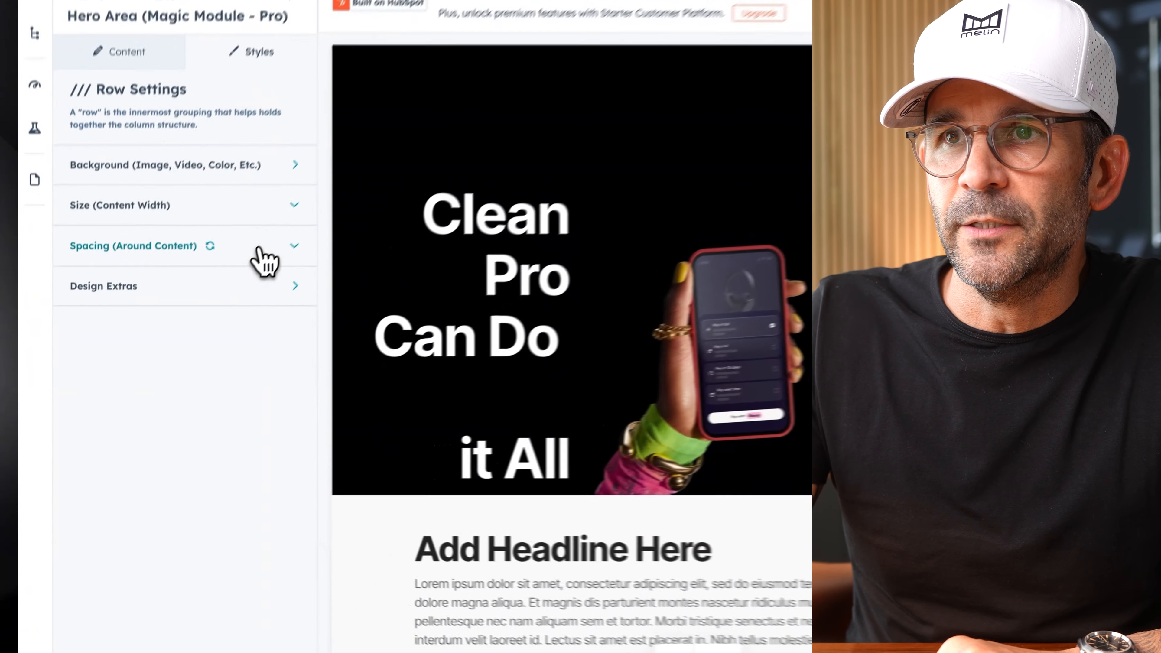
click(197, 318)
click(279, 225)
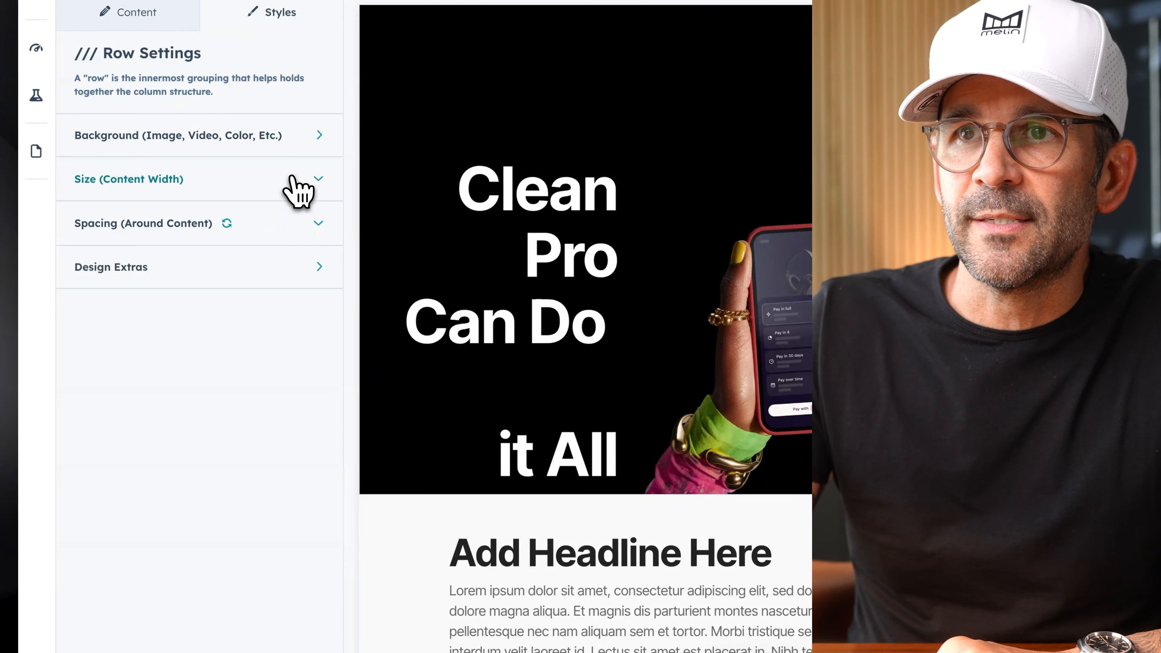
click(292, 178)
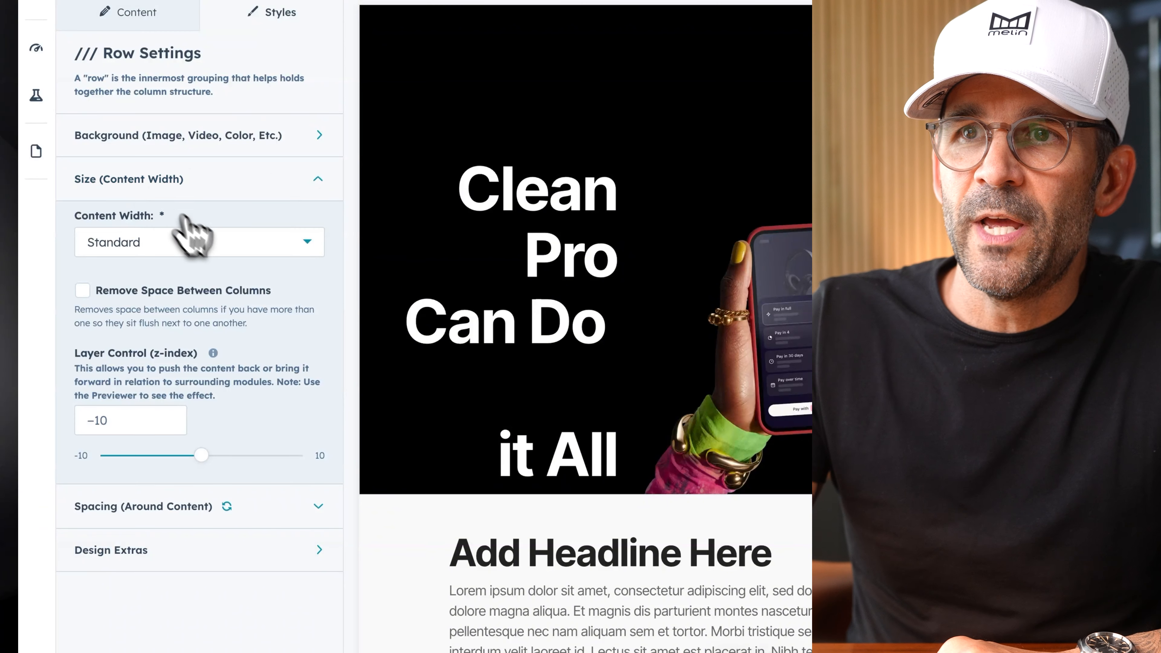
click(205, 246)
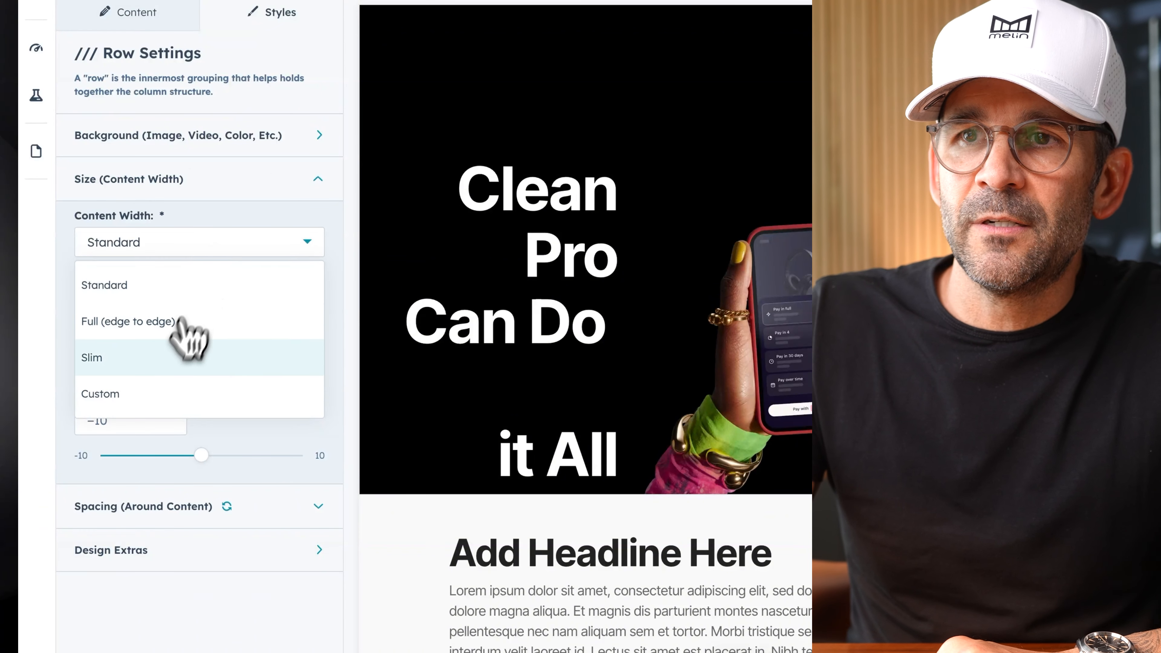
click(145, 394)
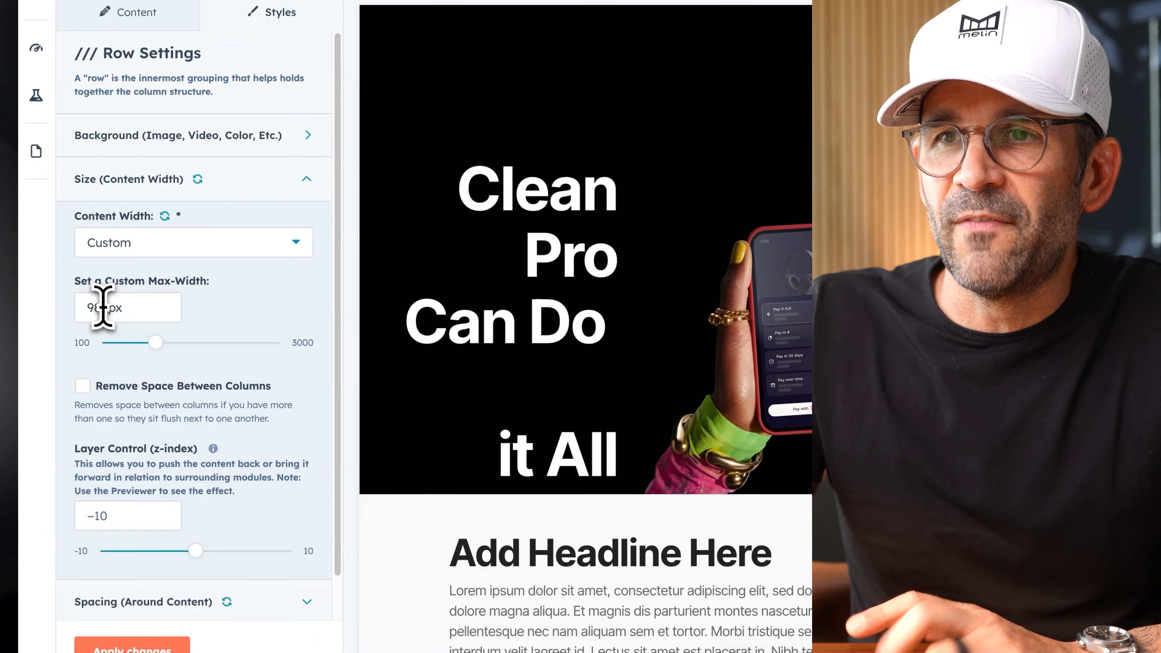
drag(101, 307, 78, 304)
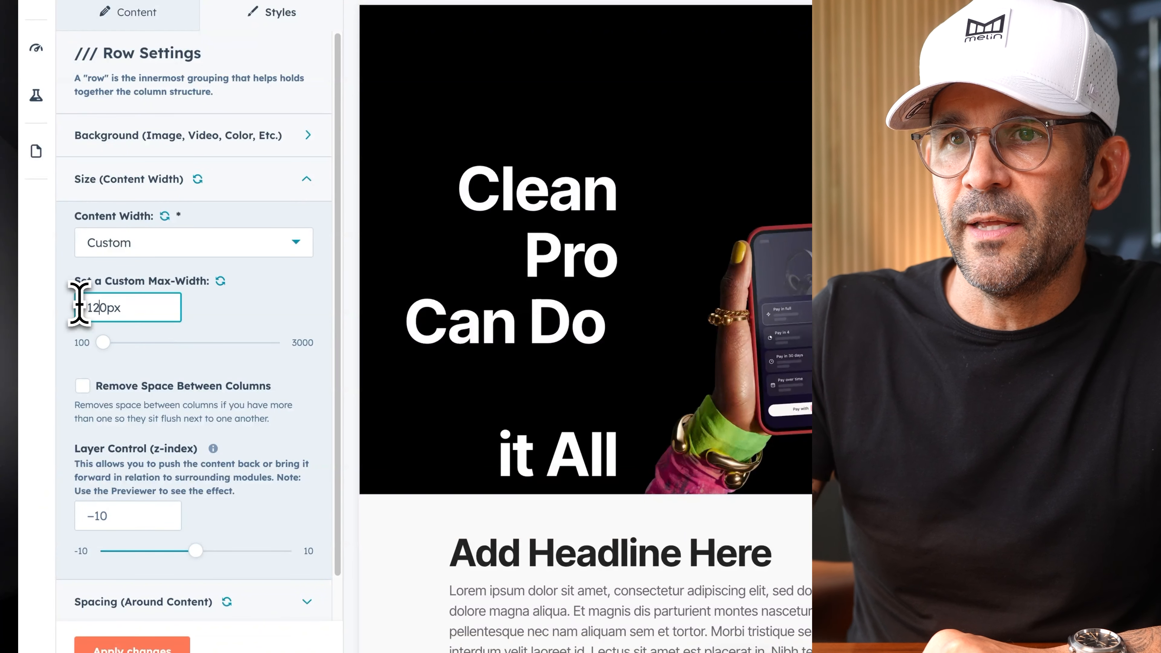
scroll(125, 633, down, 2)
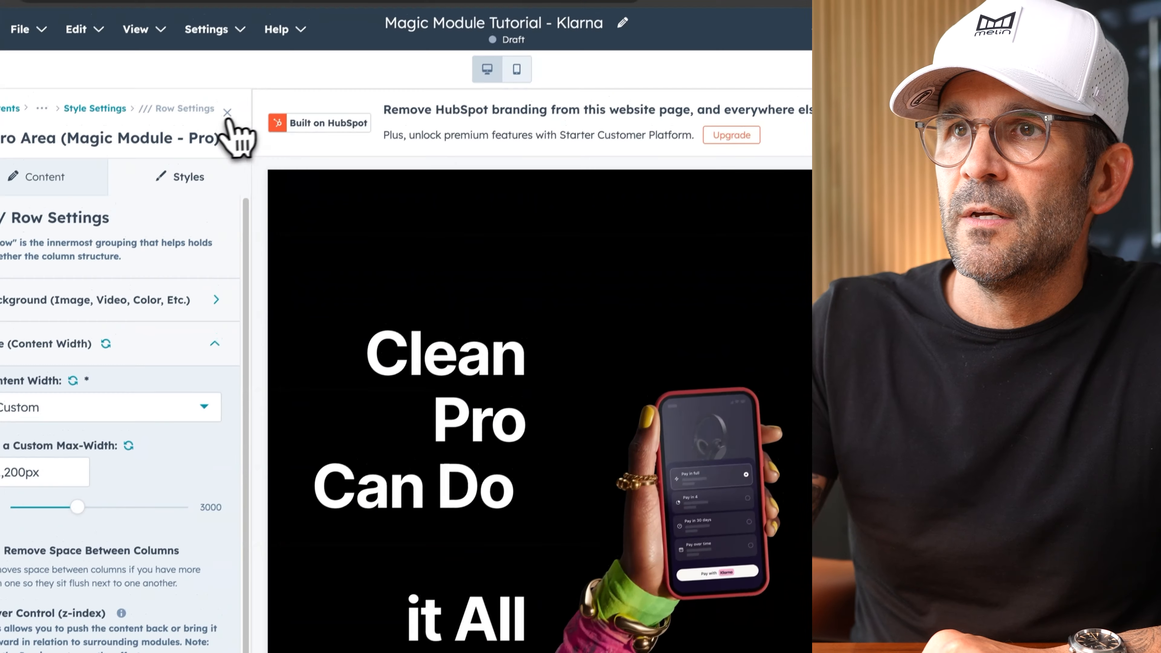
click(228, 113)
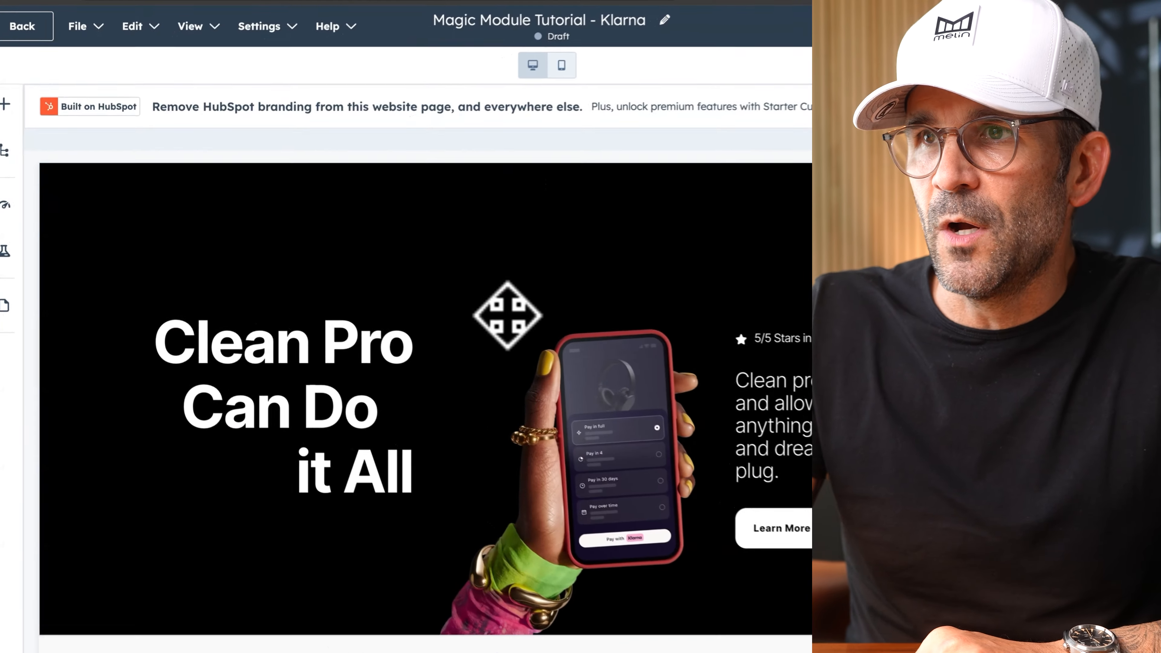
Step: Reopen the hero's row size settings, set the custom max-width to 1,300px, and apply the change
click(352, 302)
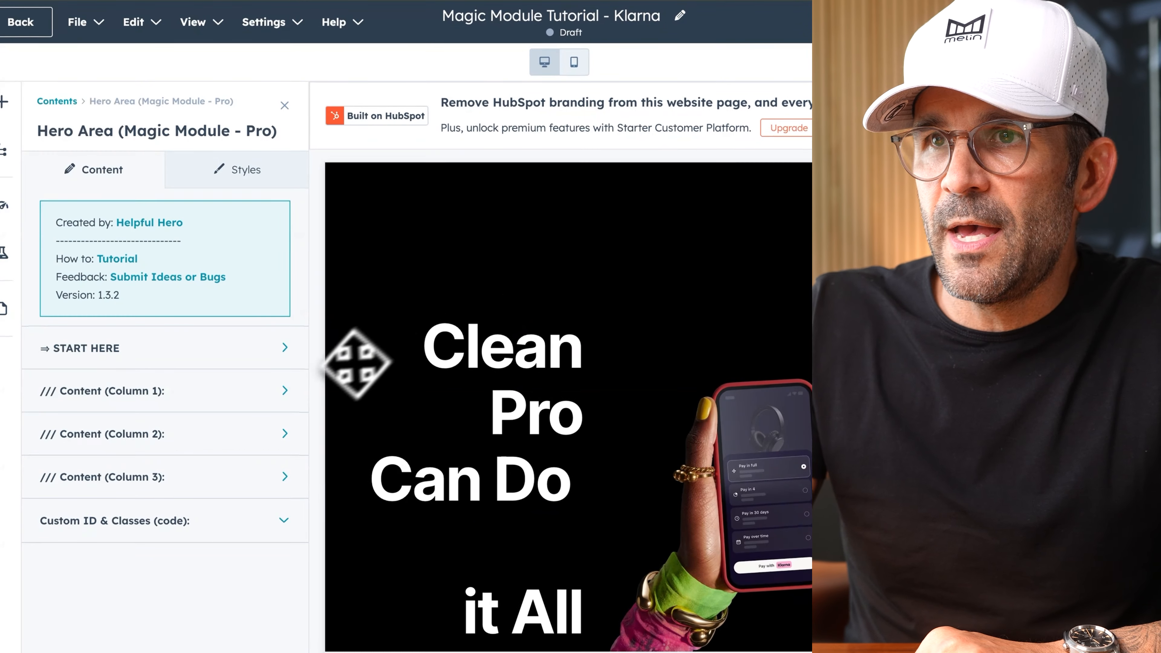
click(256, 173)
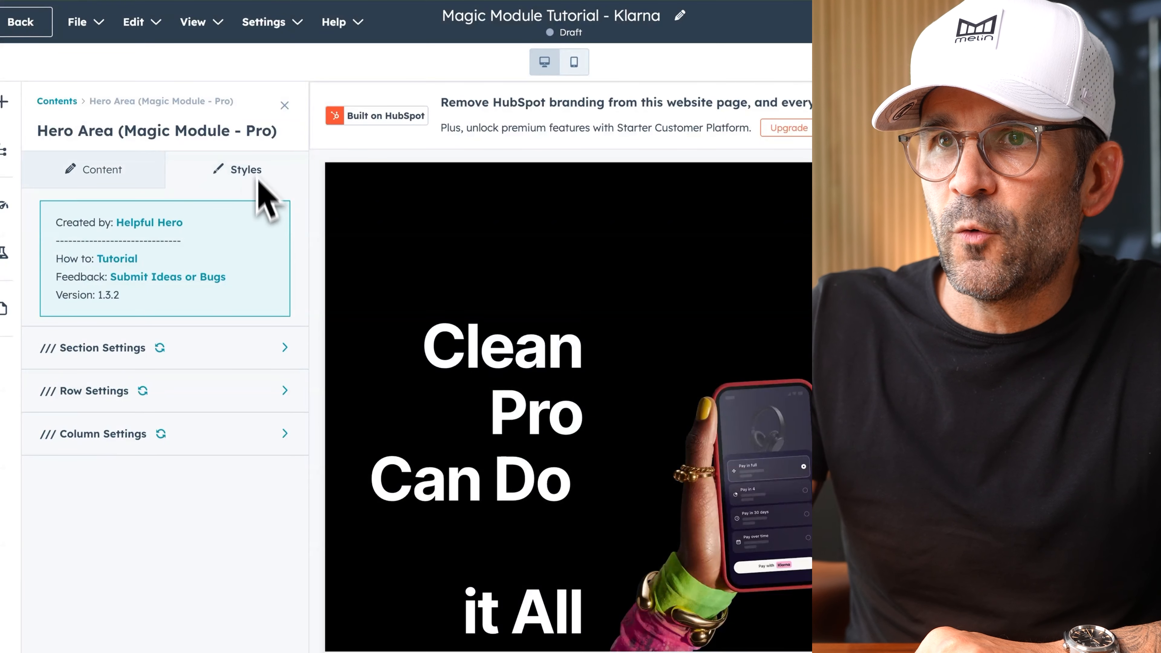
click(238, 380)
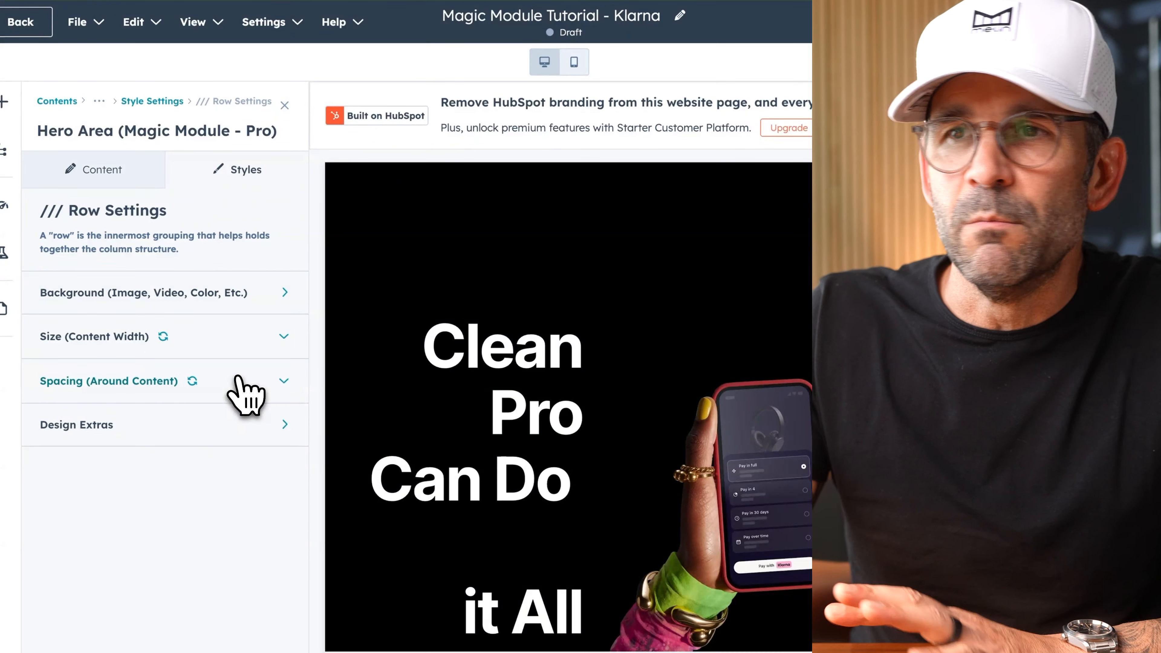
click(230, 348)
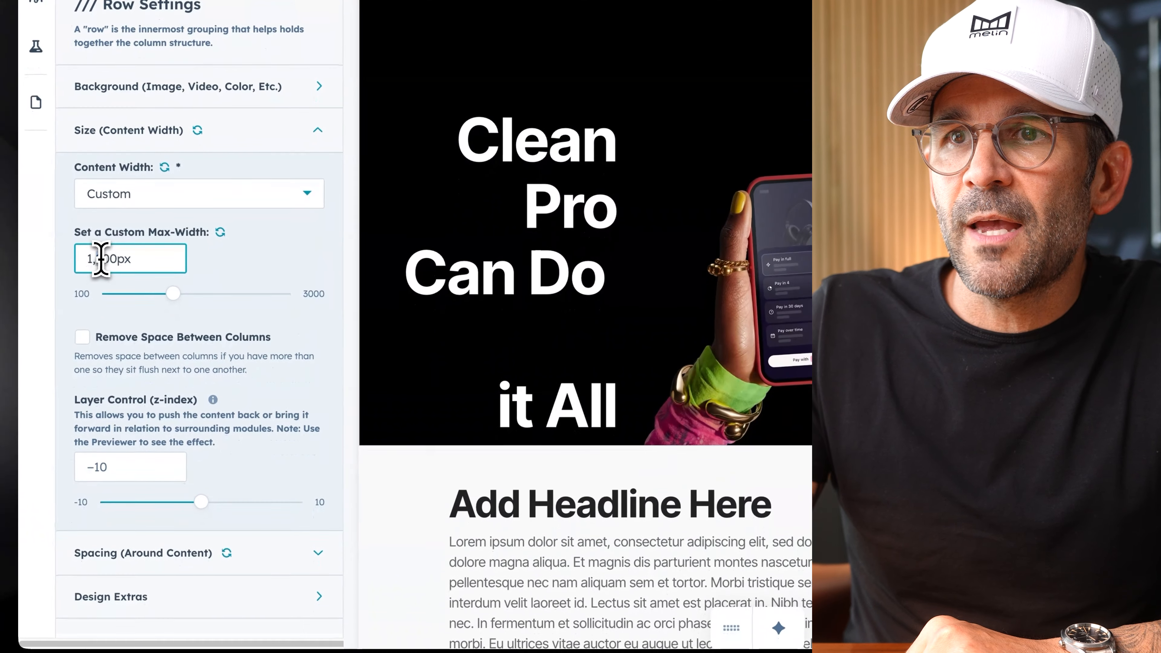
drag(96, 259, 116, 263)
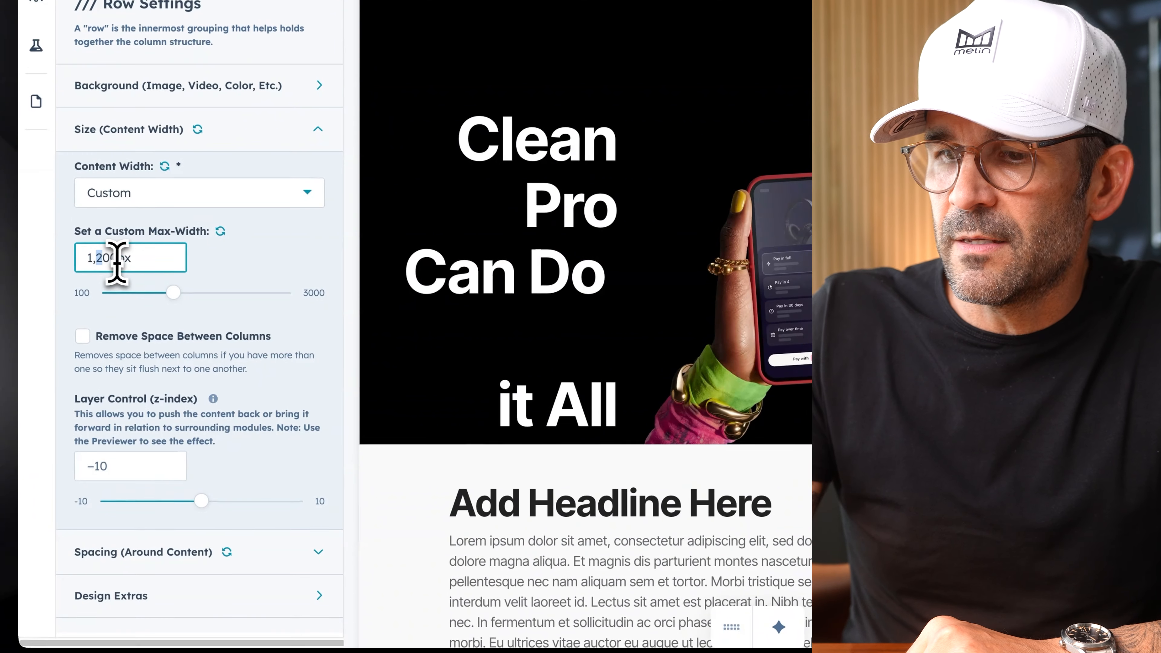
text(3)
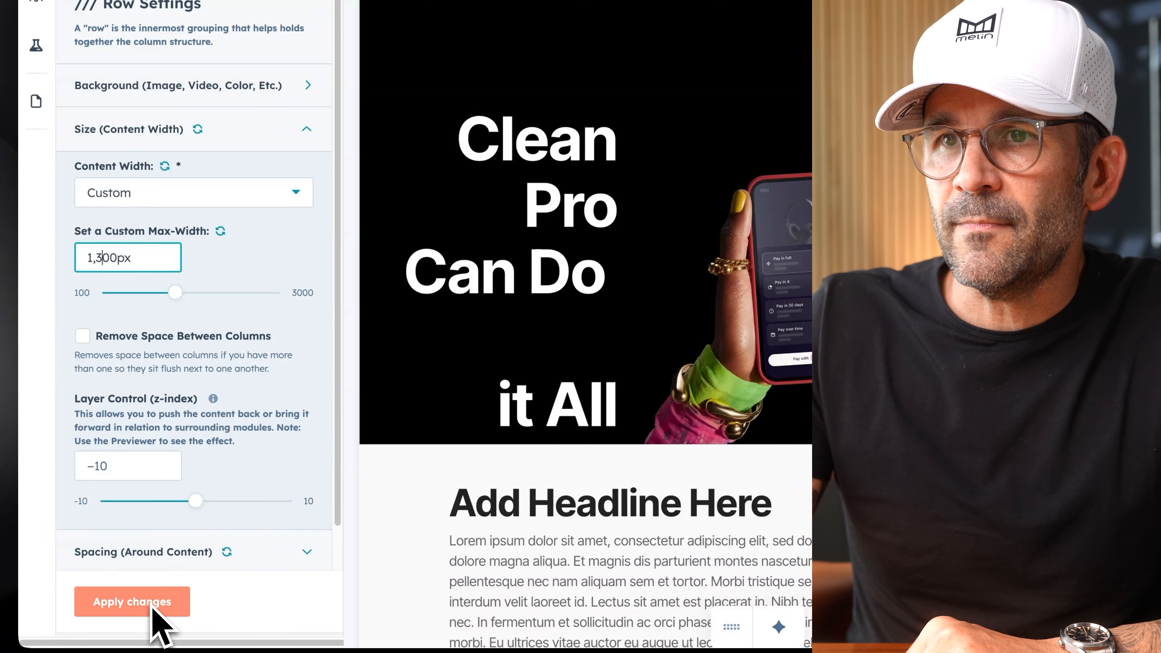
click(152, 606)
click(307, 137)
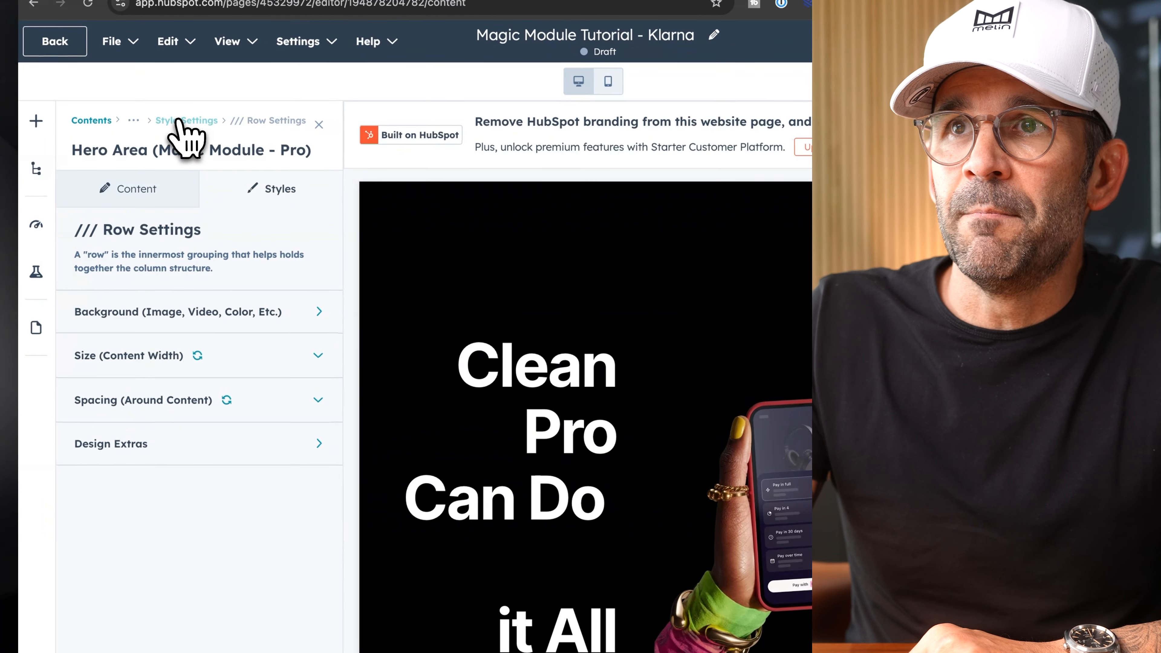
Step: Set column 1's desktop top padding to 100px in the hero's column spacing settings
click(179, 121)
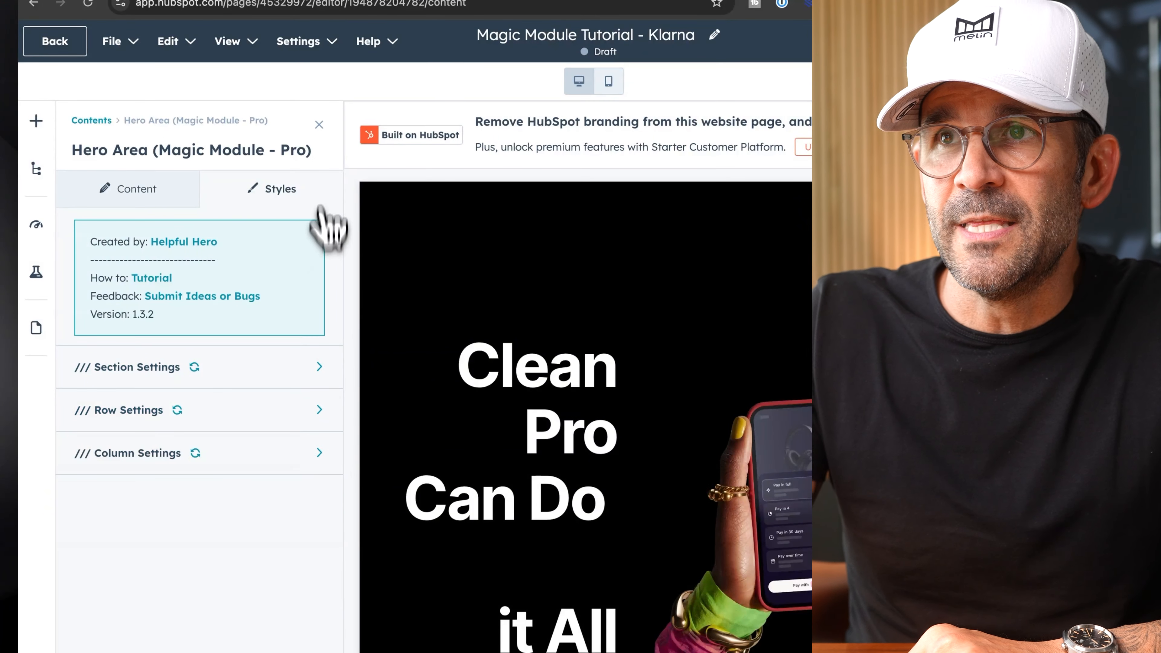
click(286, 450)
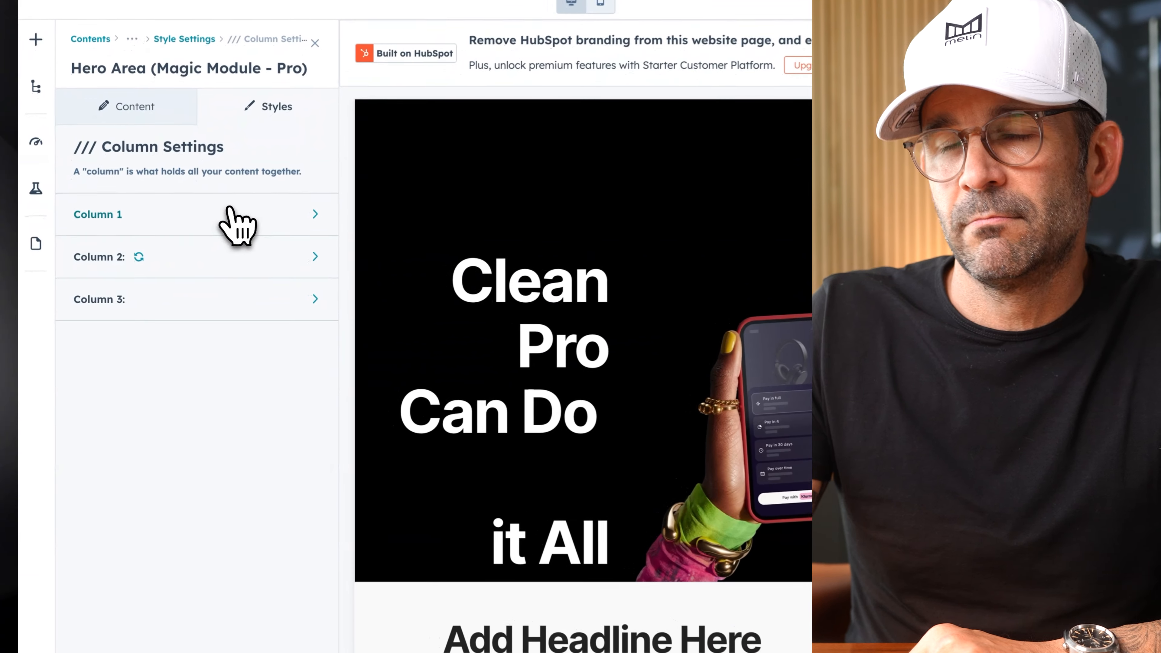
click(156, 249)
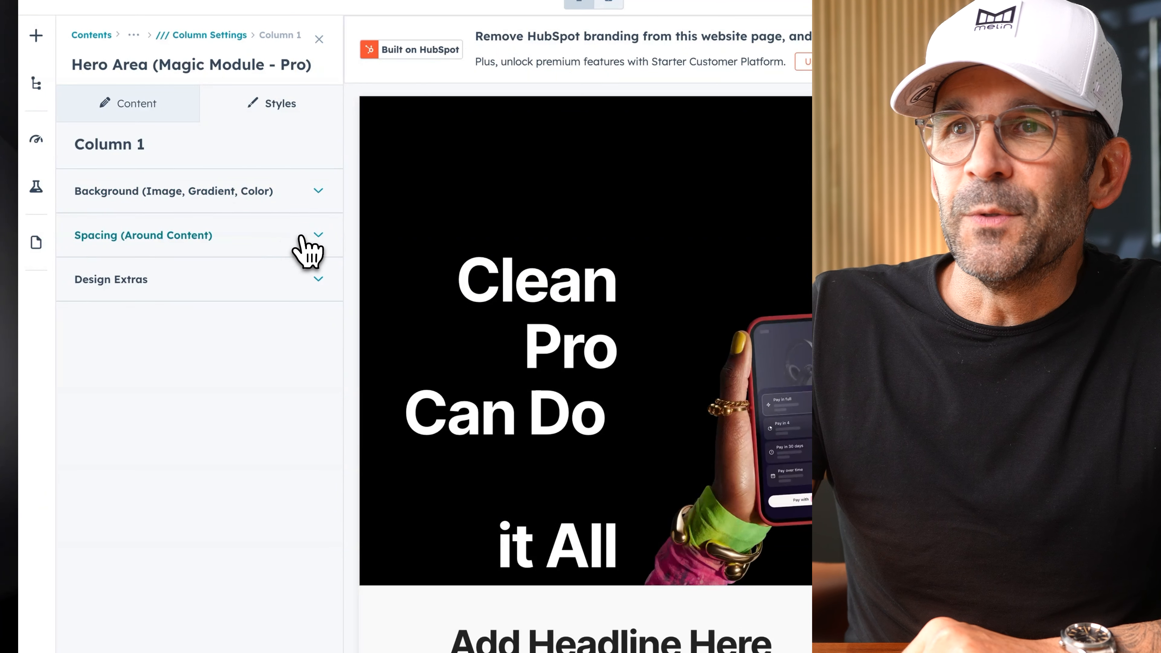
click(309, 247)
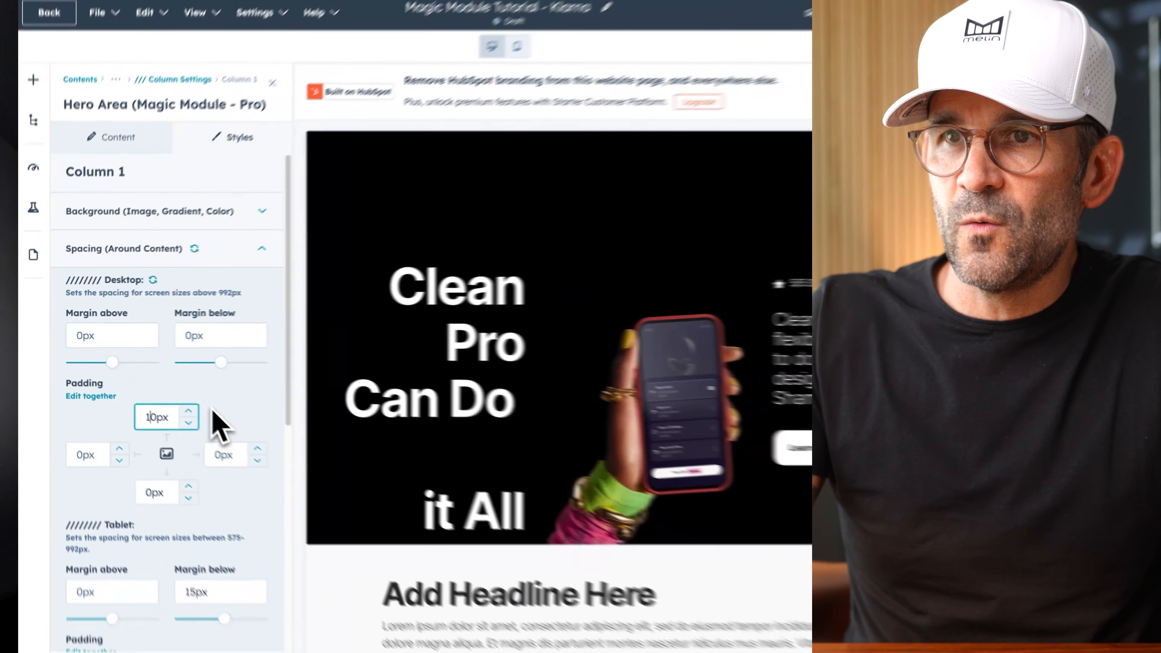
text(10)
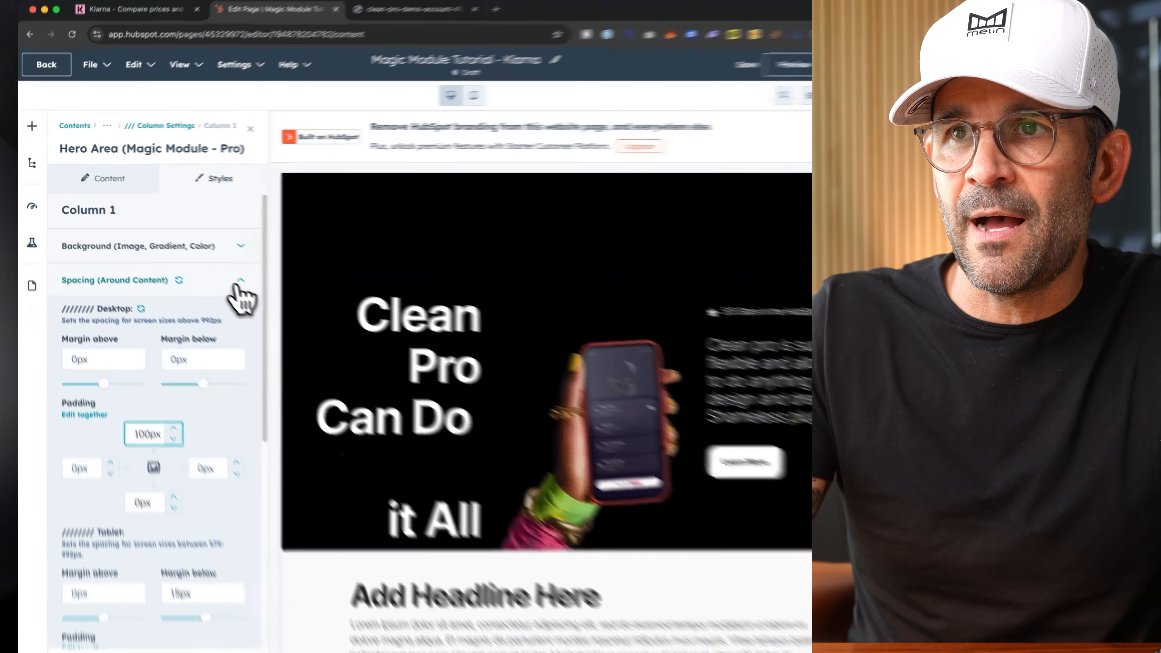
click(210, 264)
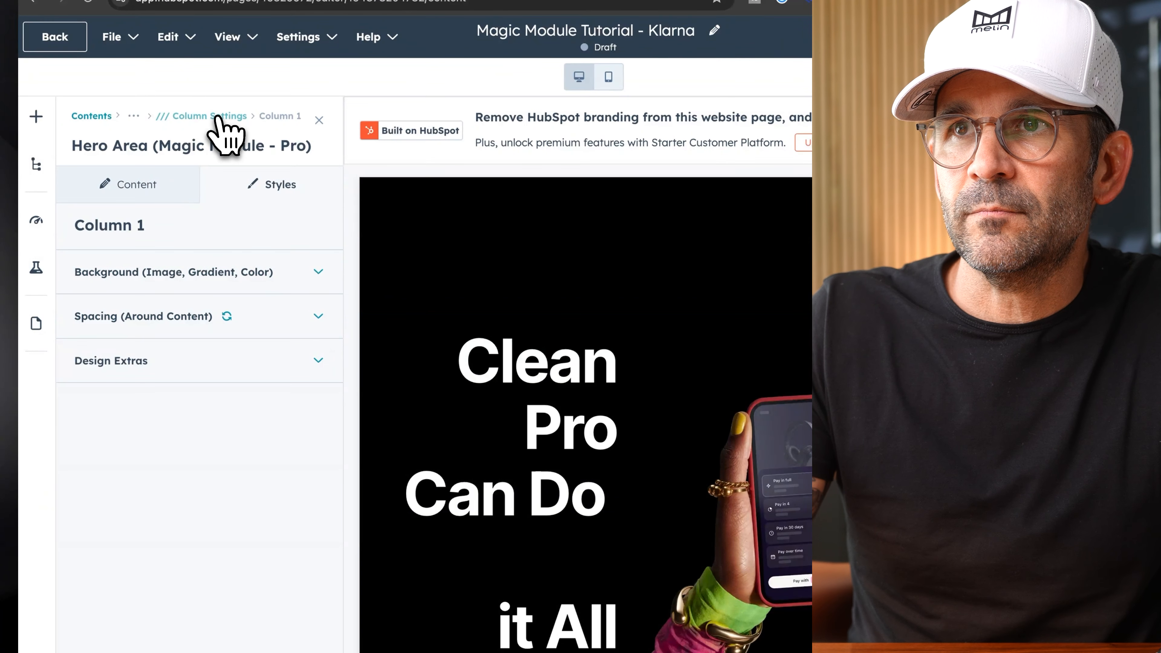
Step: Set column 3's desktop top padding to 100px and apply the spacing changes
click(218, 117)
click(274, 397)
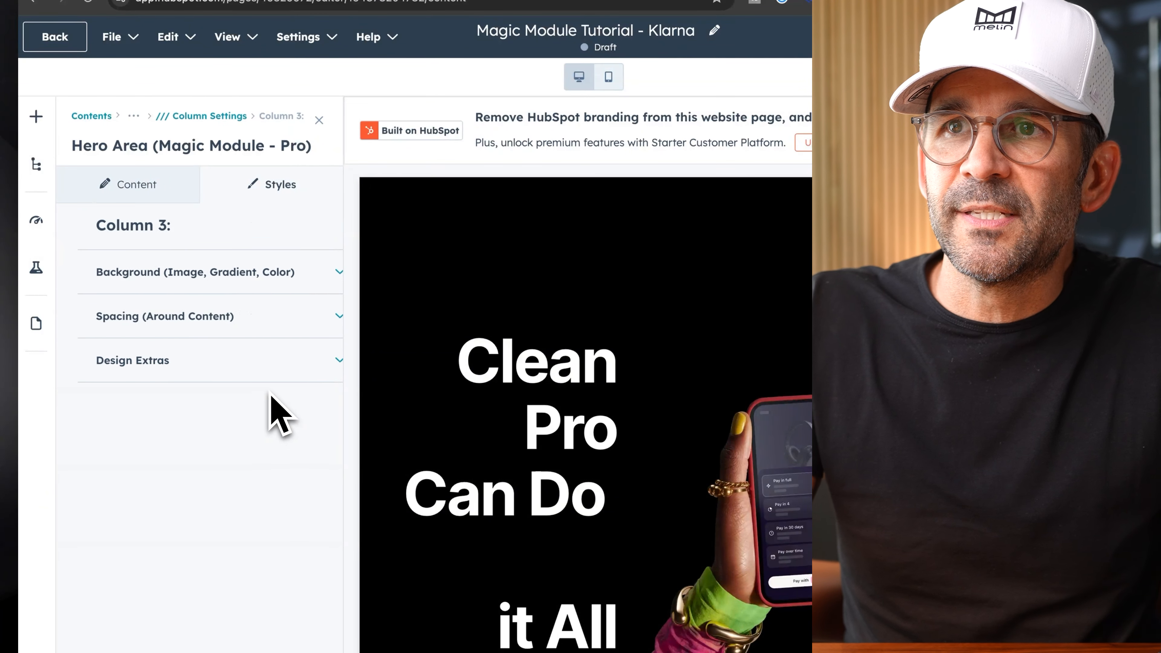
click(312, 321)
click(169, 516)
text(100)
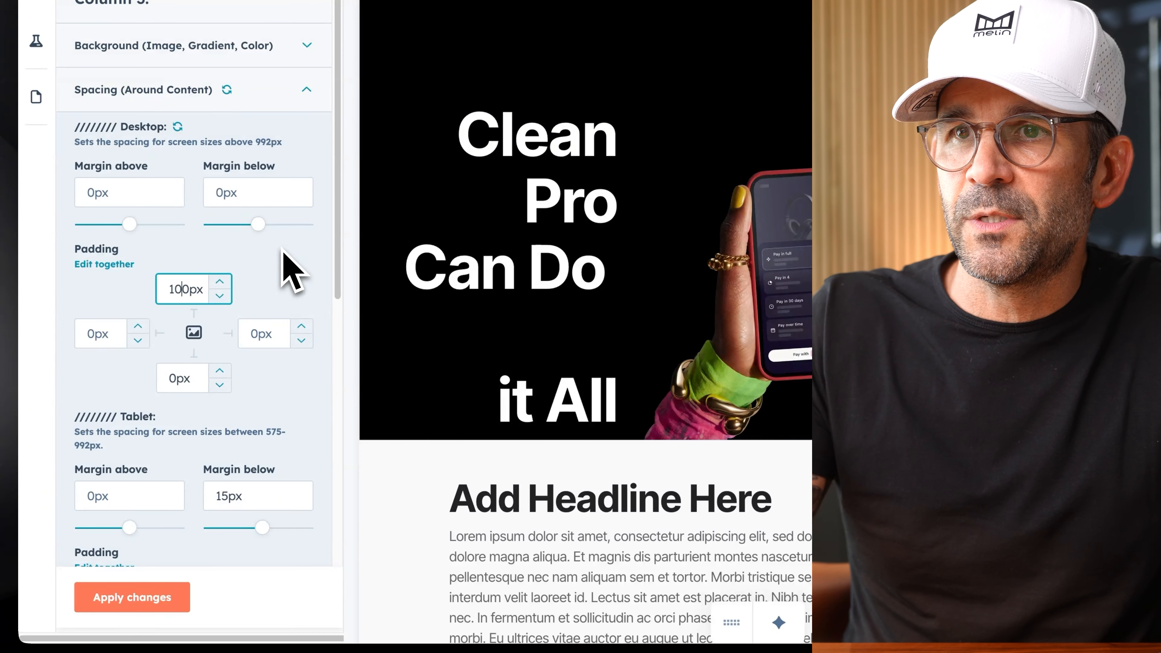
text(0)
click(131, 597)
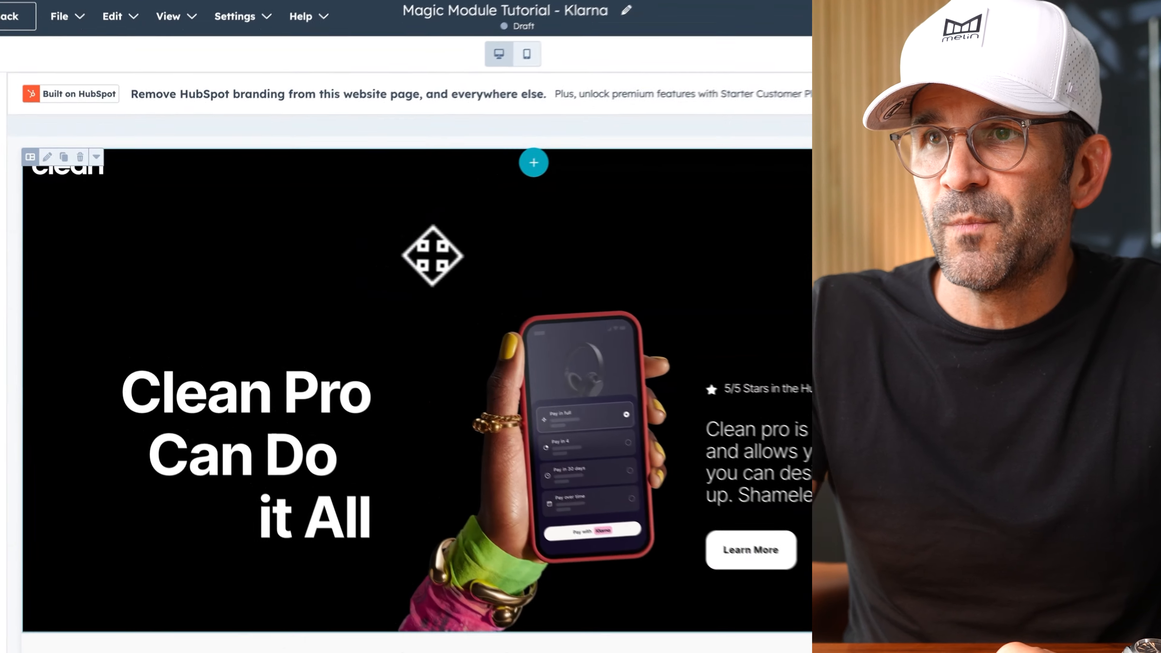
Step: Turn on Hide Overflowing Elements in the hero section's background settings and close the module settings
click(345, 244)
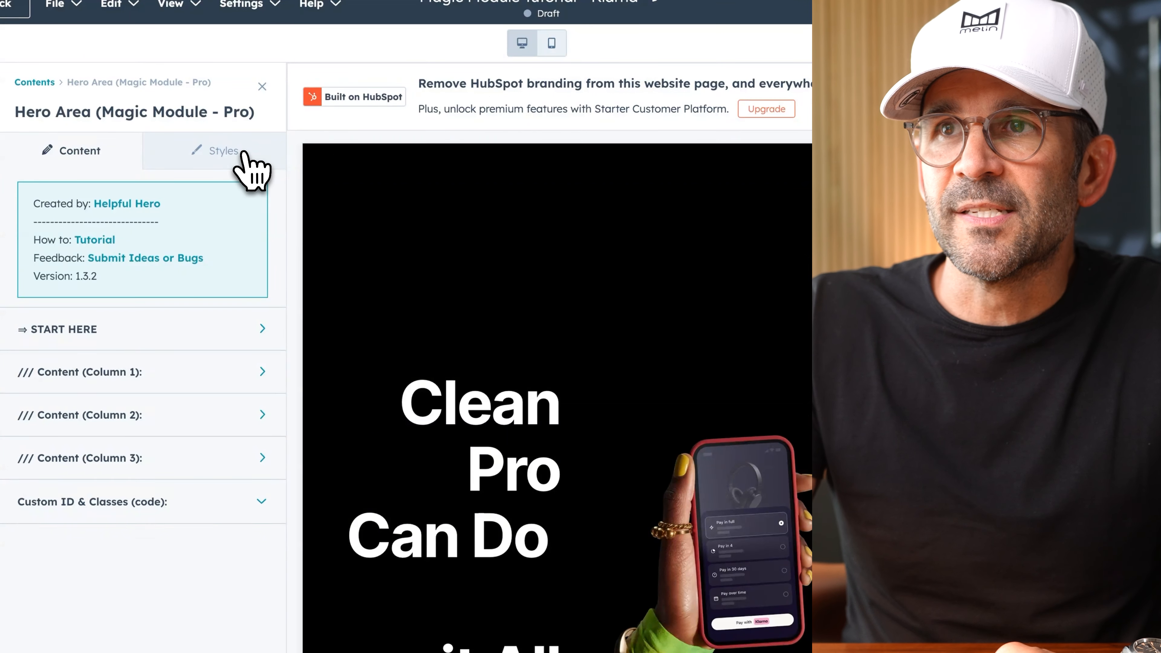
click(242, 153)
click(231, 330)
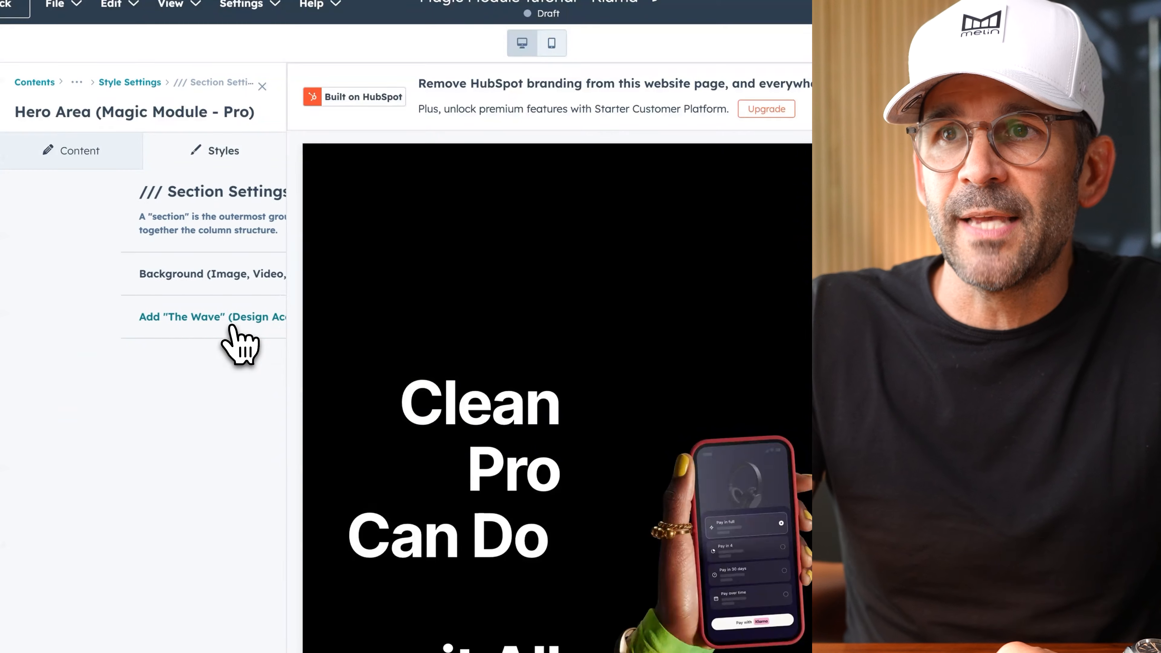
click(264, 274)
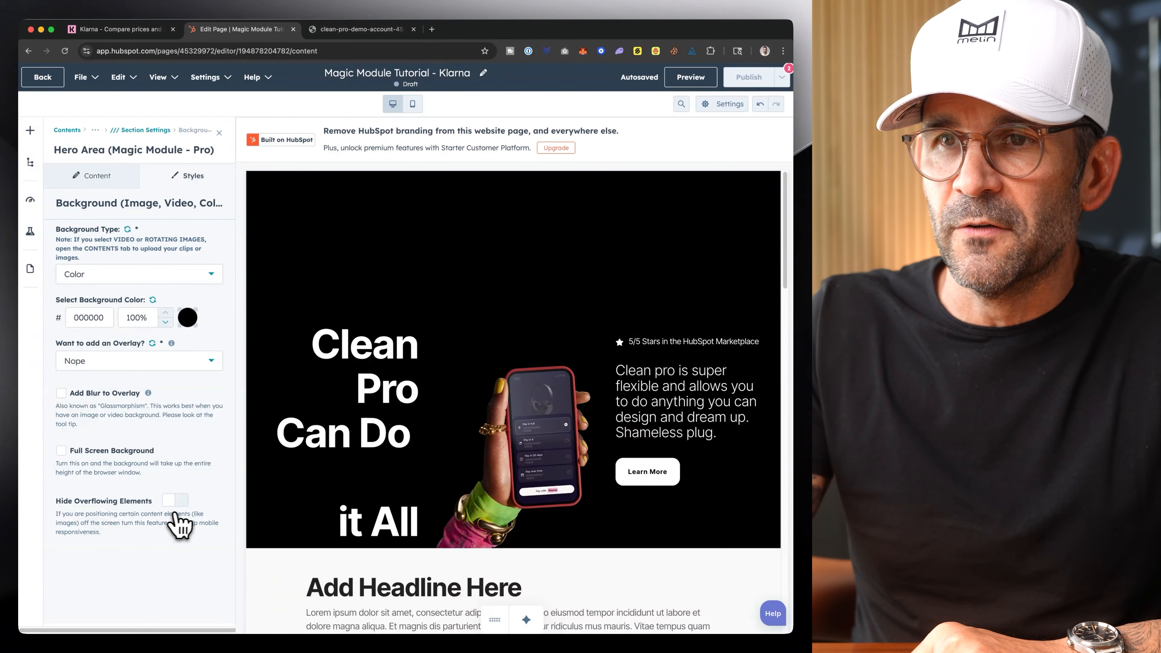
click(167, 500)
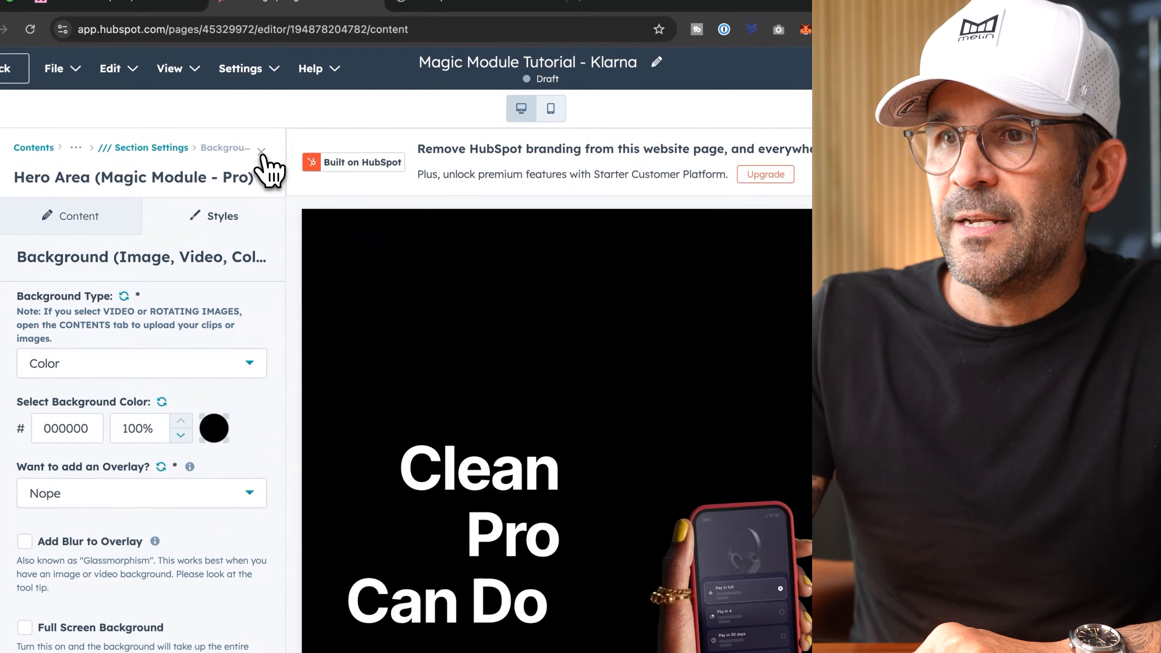
click(263, 152)
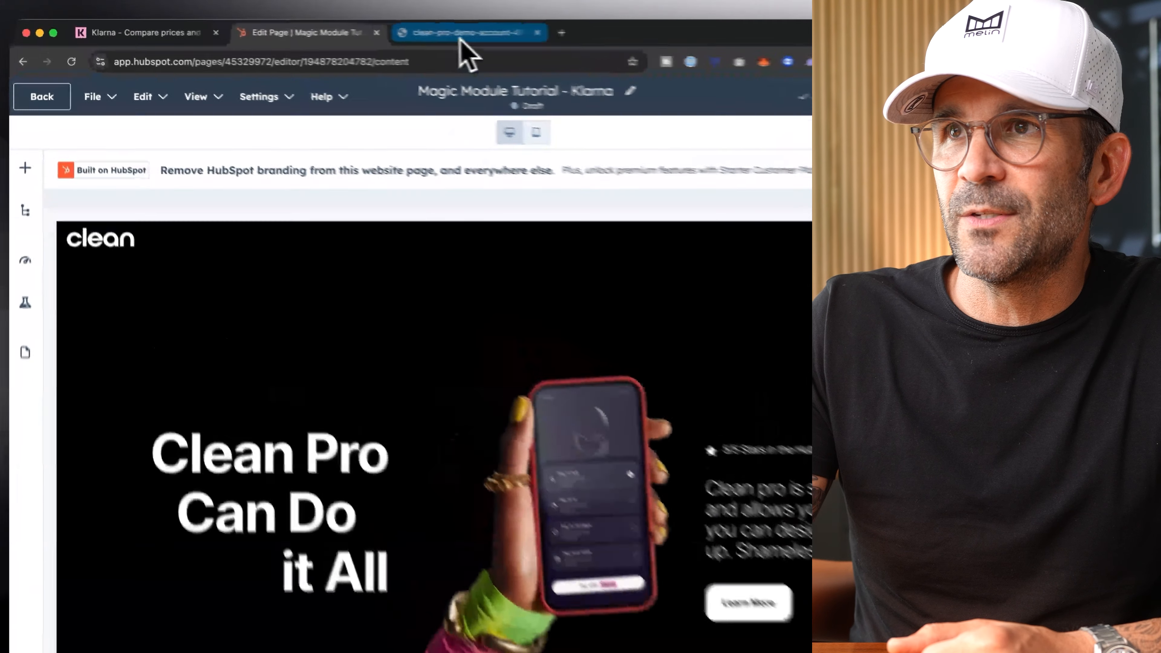
Step: View the page preview, compare its hero with Klarna's homepage, and return to the preview
click(361, 28)
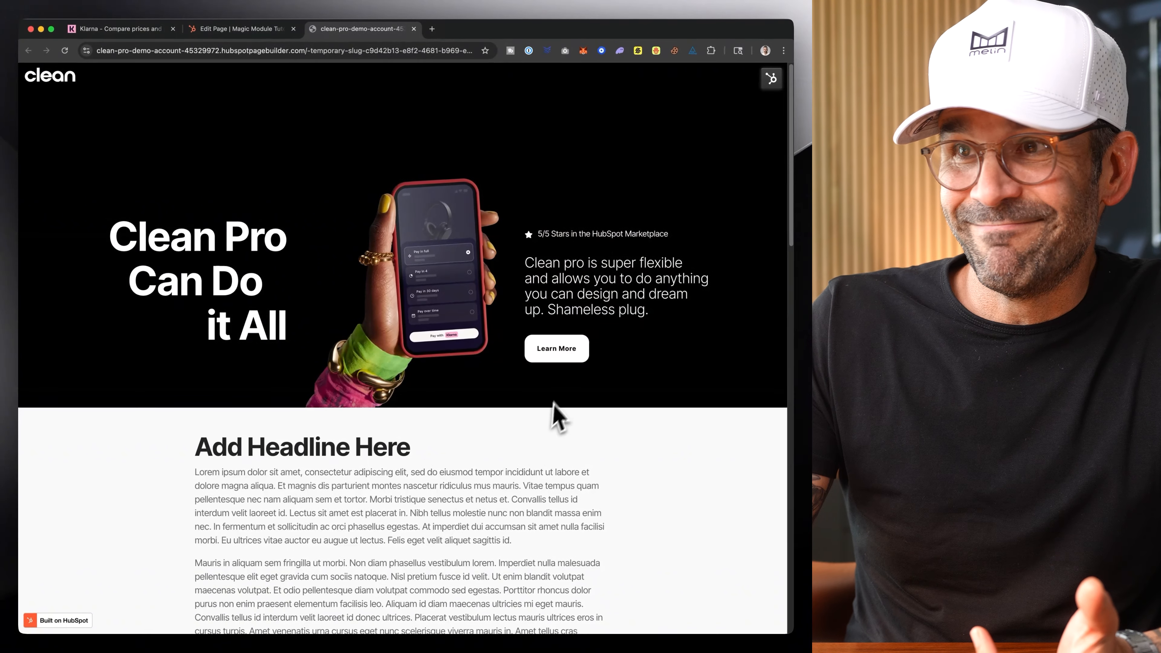
click(128, 29)
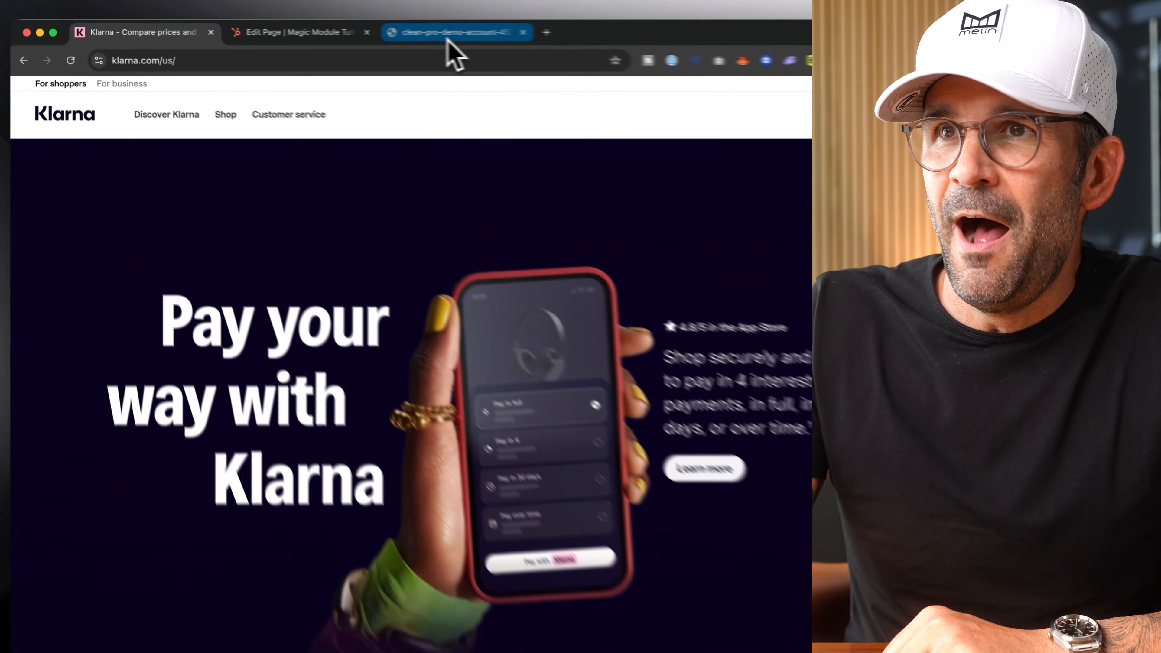
click(352, 30)
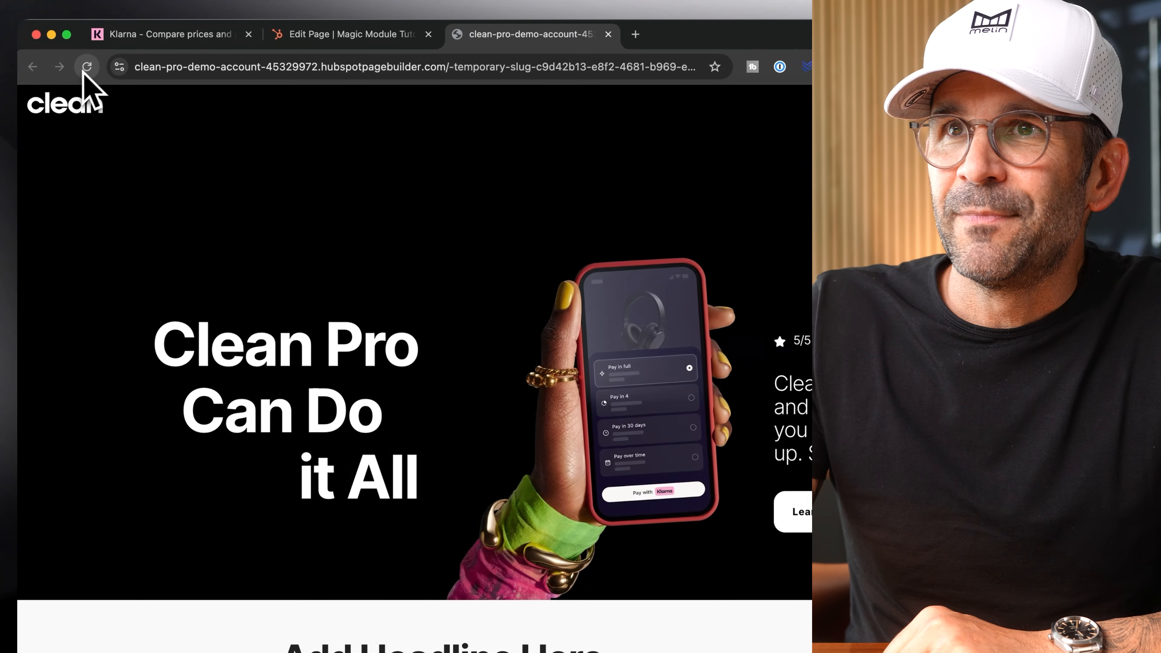